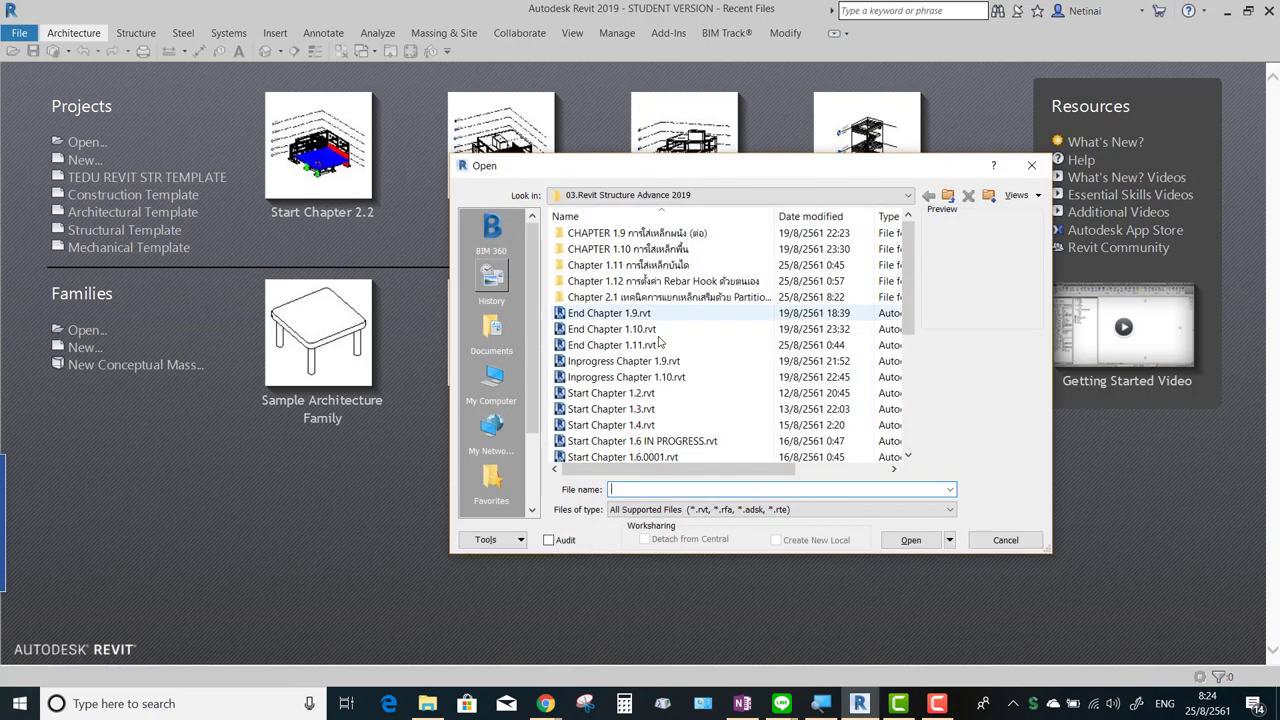
Open the Start Chapter 2.2.rvt project from the file list.
scroll(700, 340, "down", 2)
left_click(605, 441)
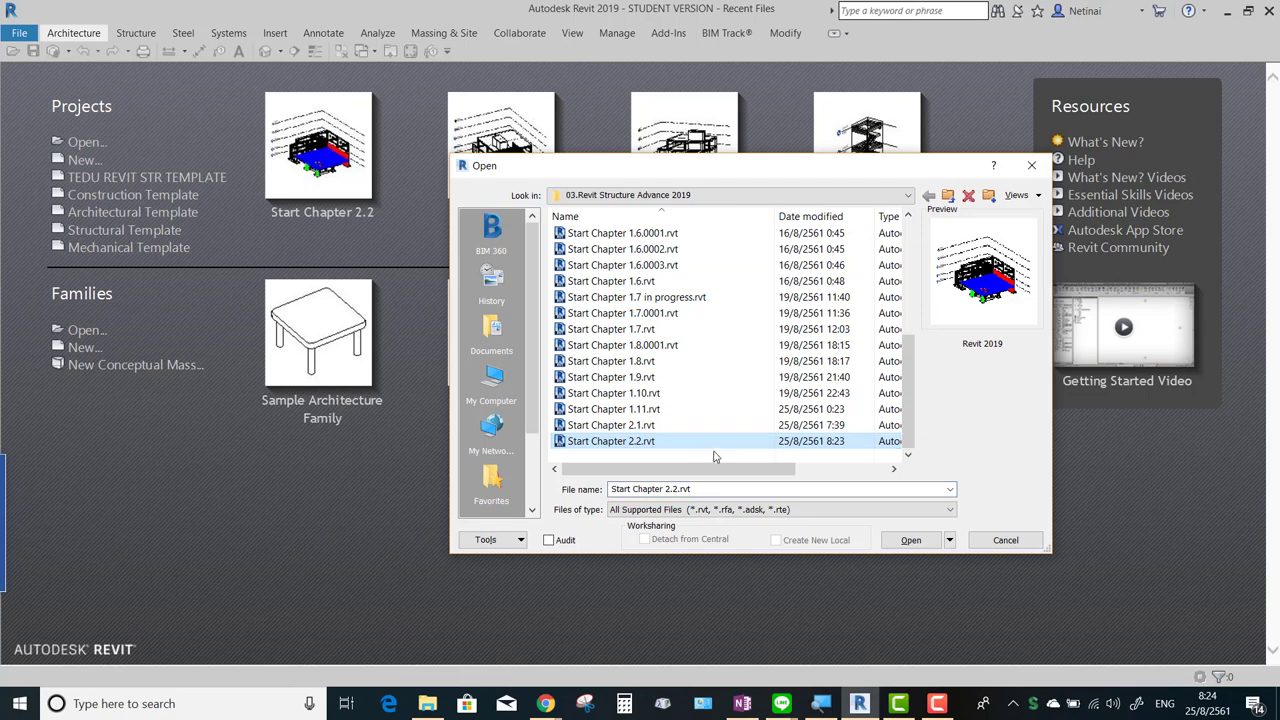
left_click(885, 540)
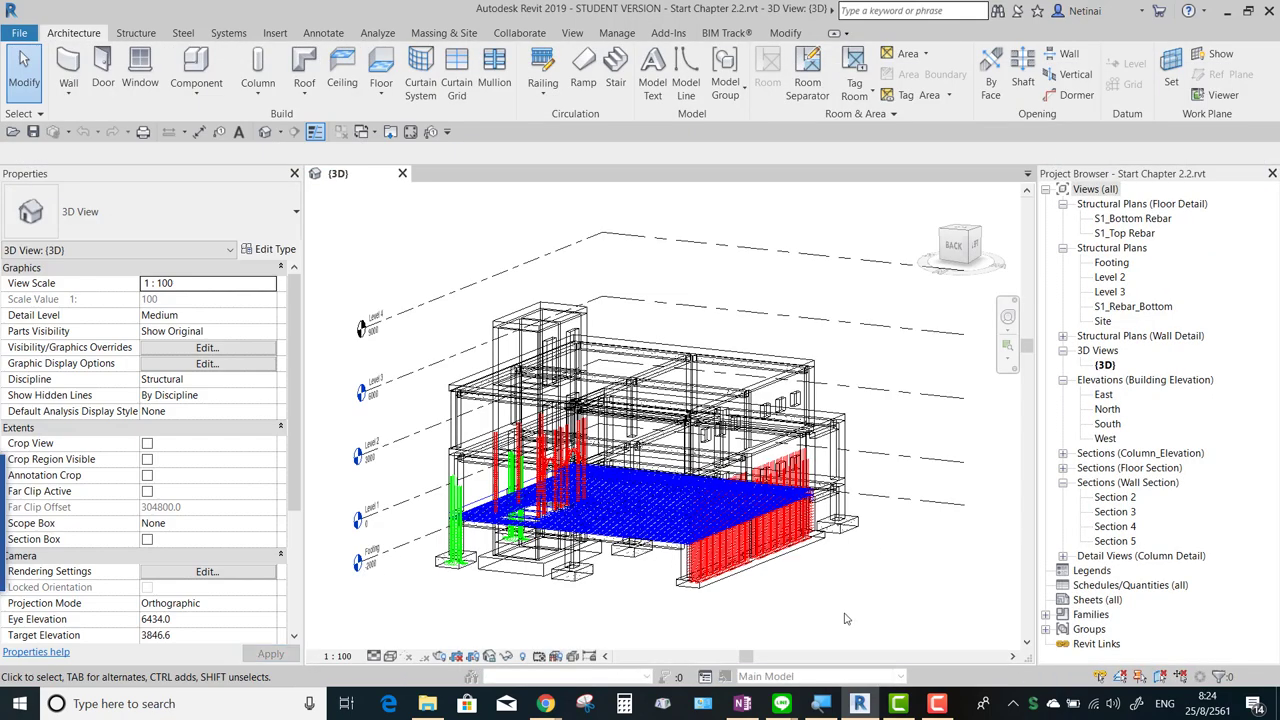
scroll(596, 590, "up", 1)
scroll(620, 588, "up", 1)
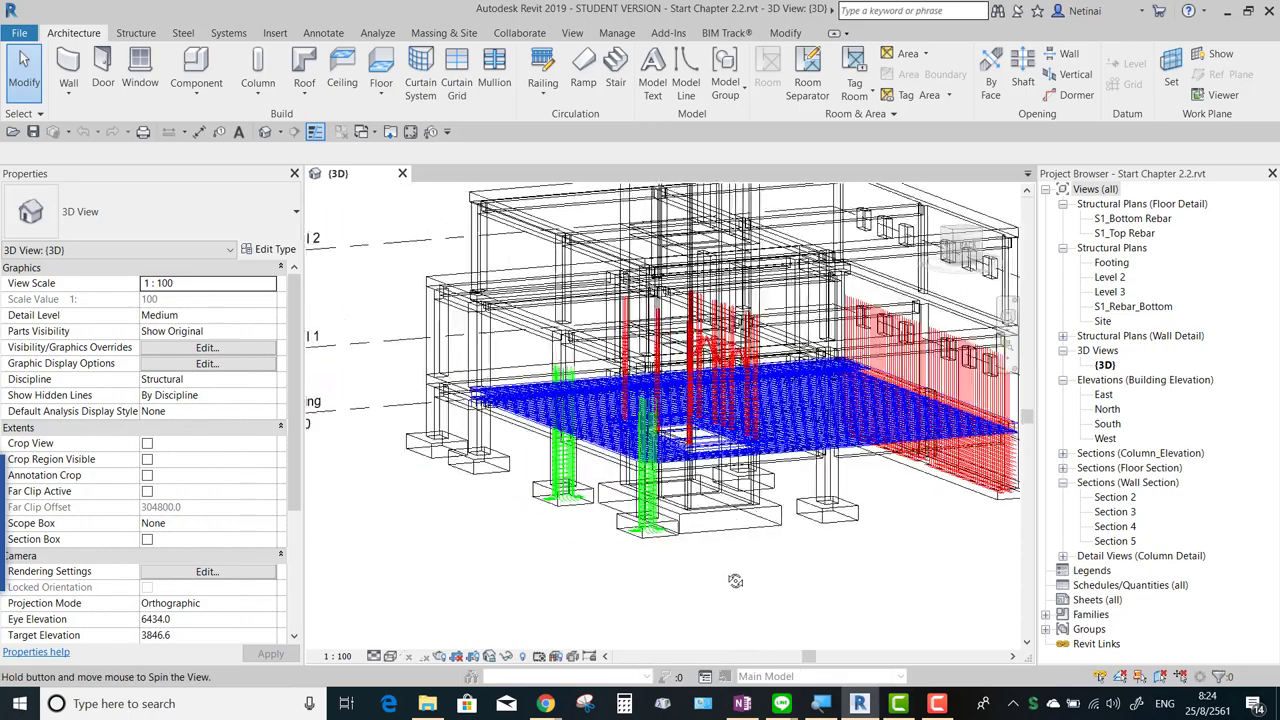
scroll(645, 585, "up", 1)
scroll(668, 580, "up", 1)
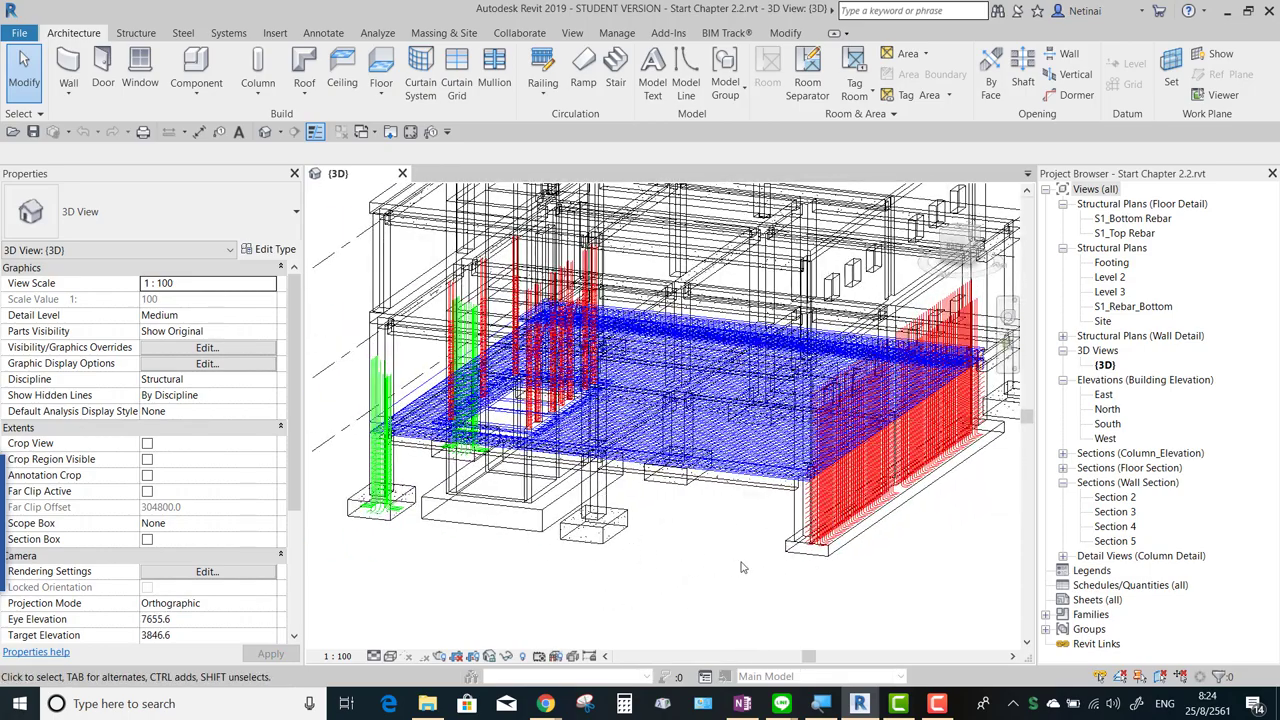
middle_click_drag(741, 567, 716, 571)
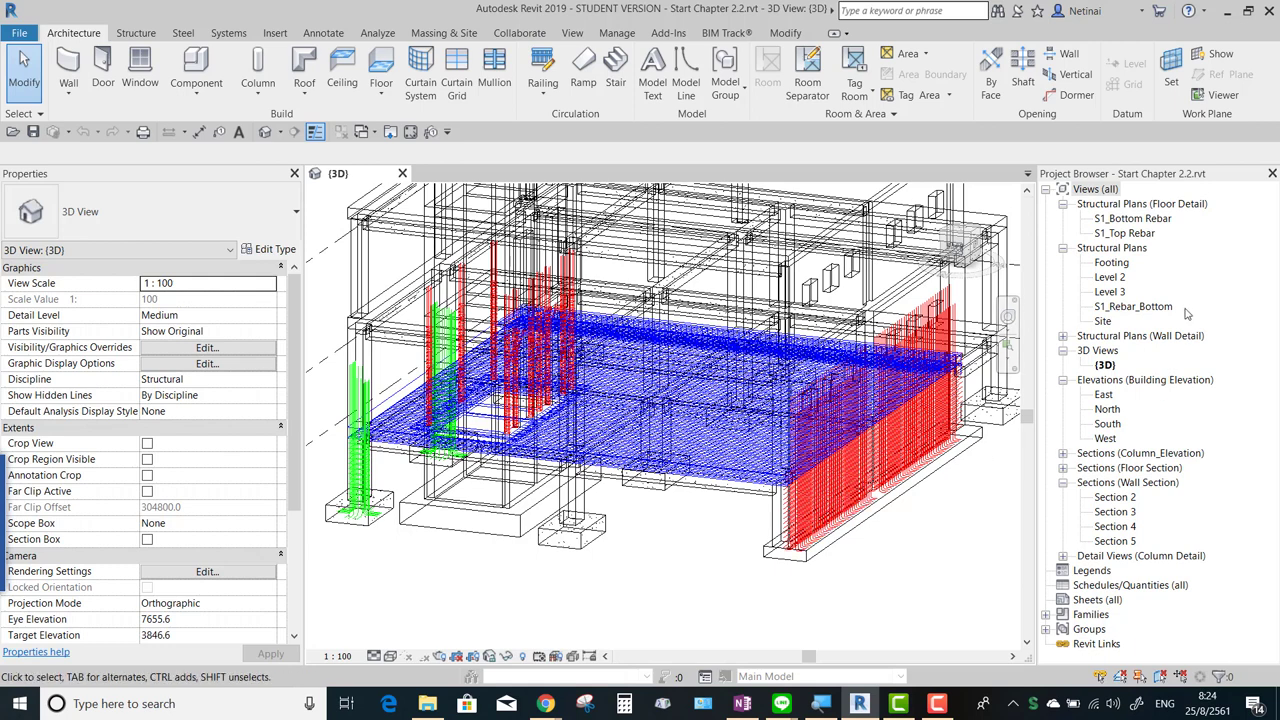
middle_click_drag(979, 538, 971, 540)
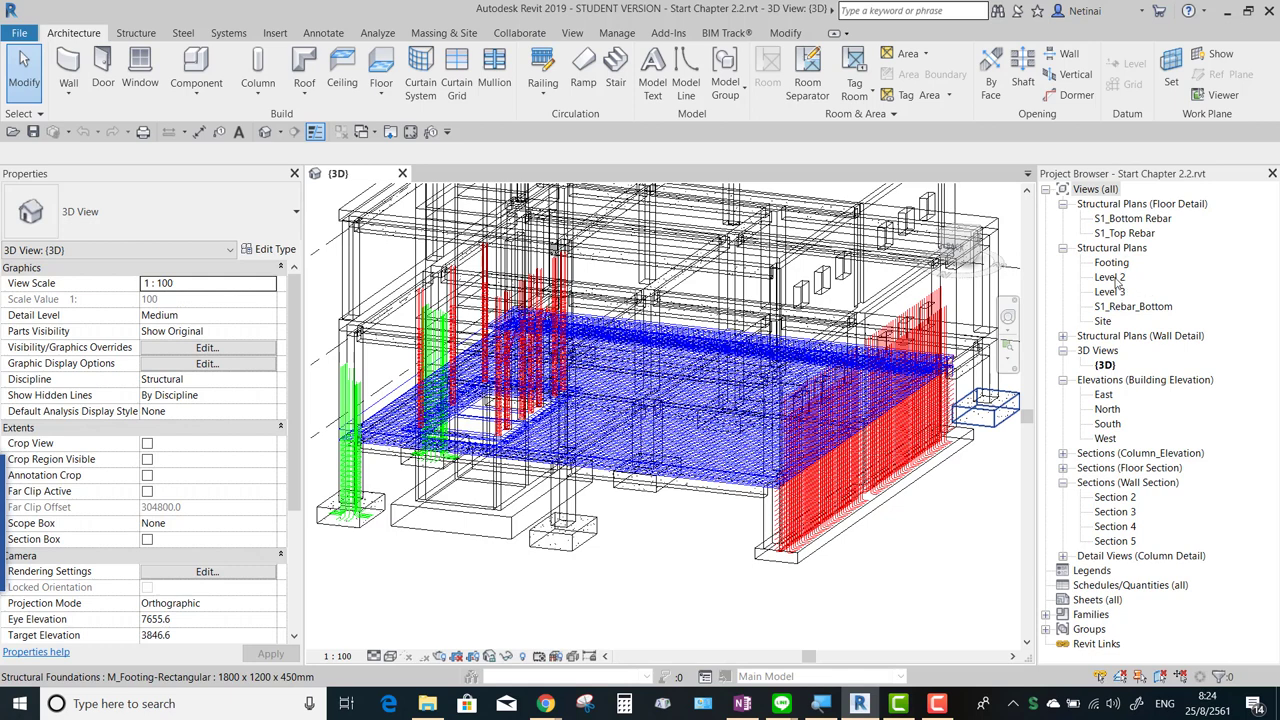
left_click(1112, 277)
left_click(1127, 307)
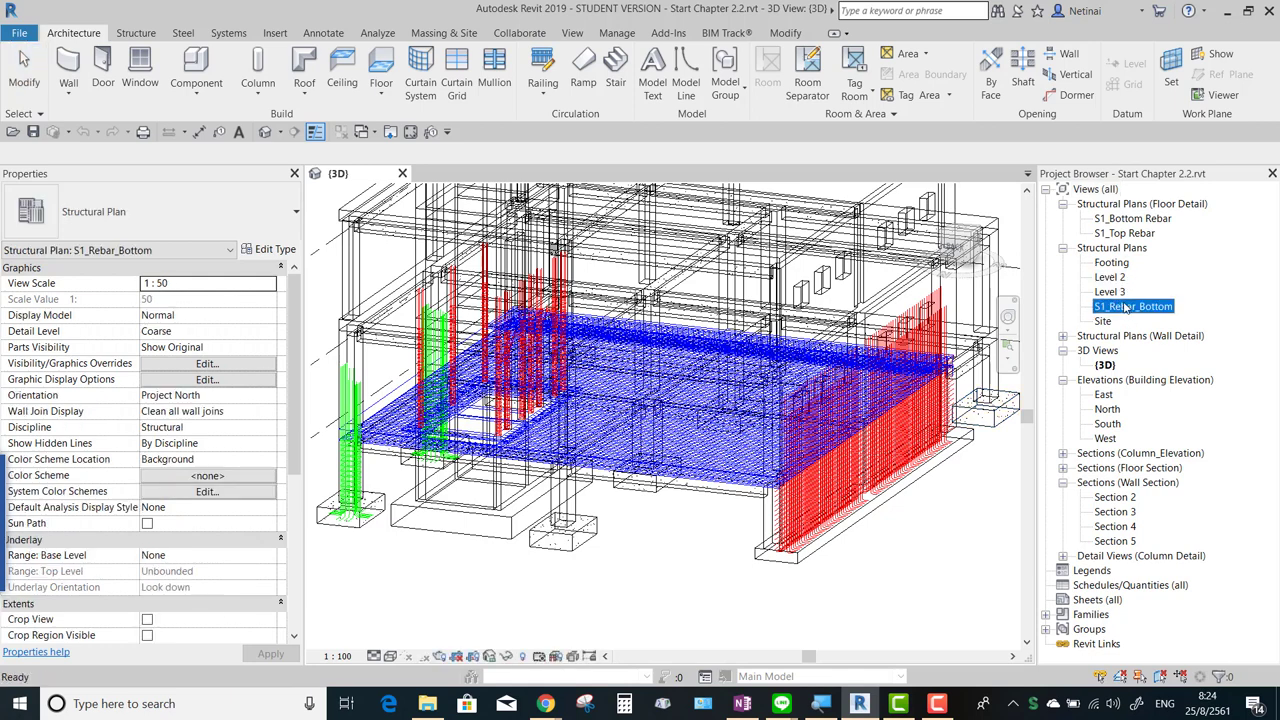
Open the S1_Rebar_Bottom plan, rename it to Level 1, and zoom to the beam.
double_click(1120, 308)
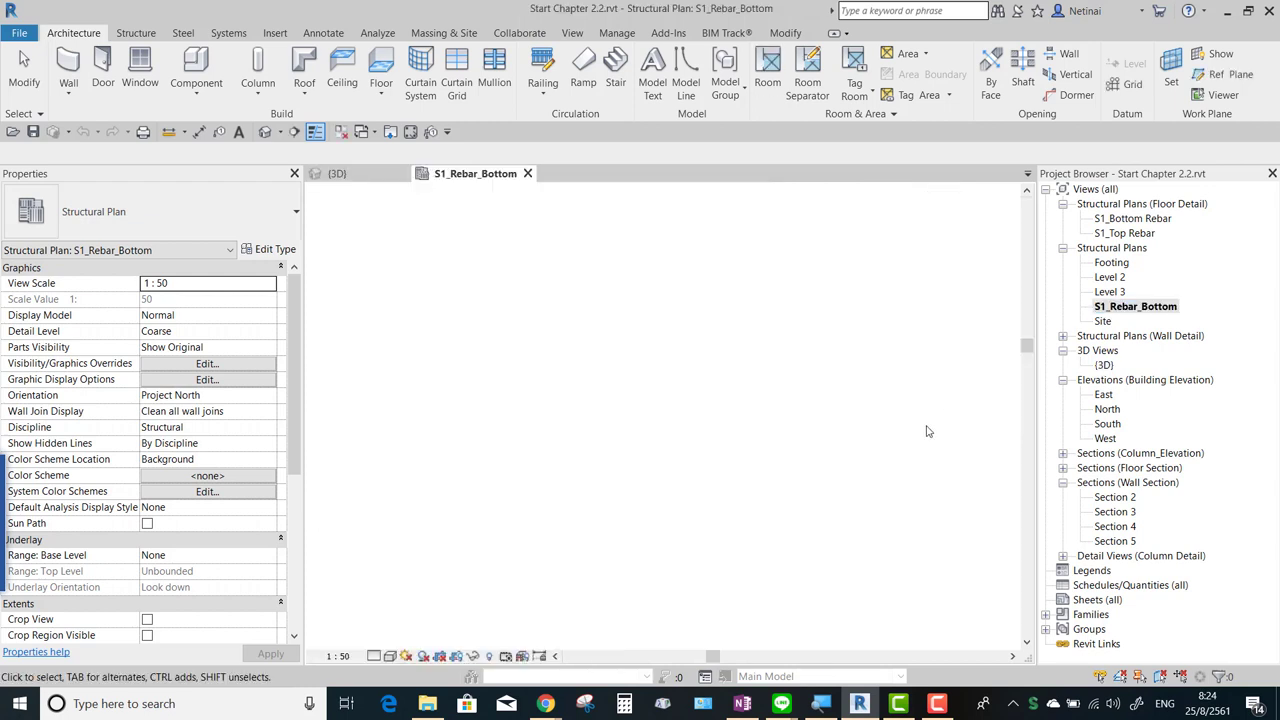
right_click(1112, 310)
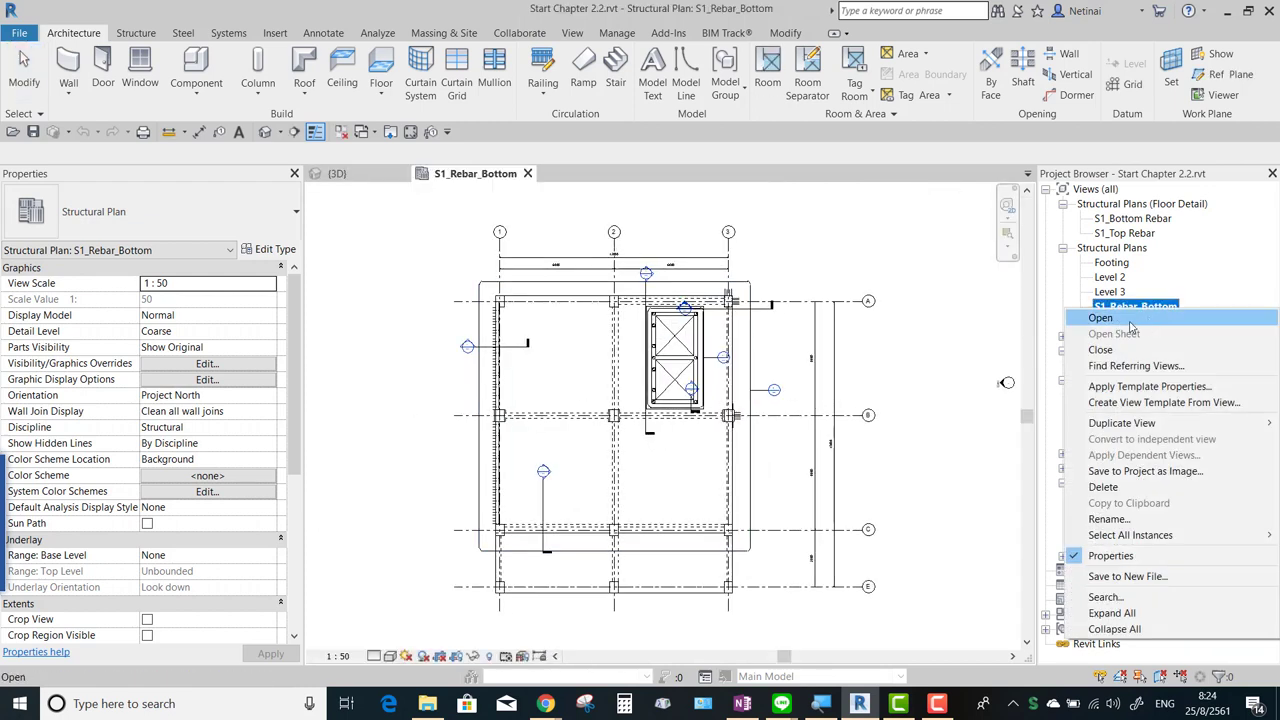
left_click(1115, 519)
type("Level 1")
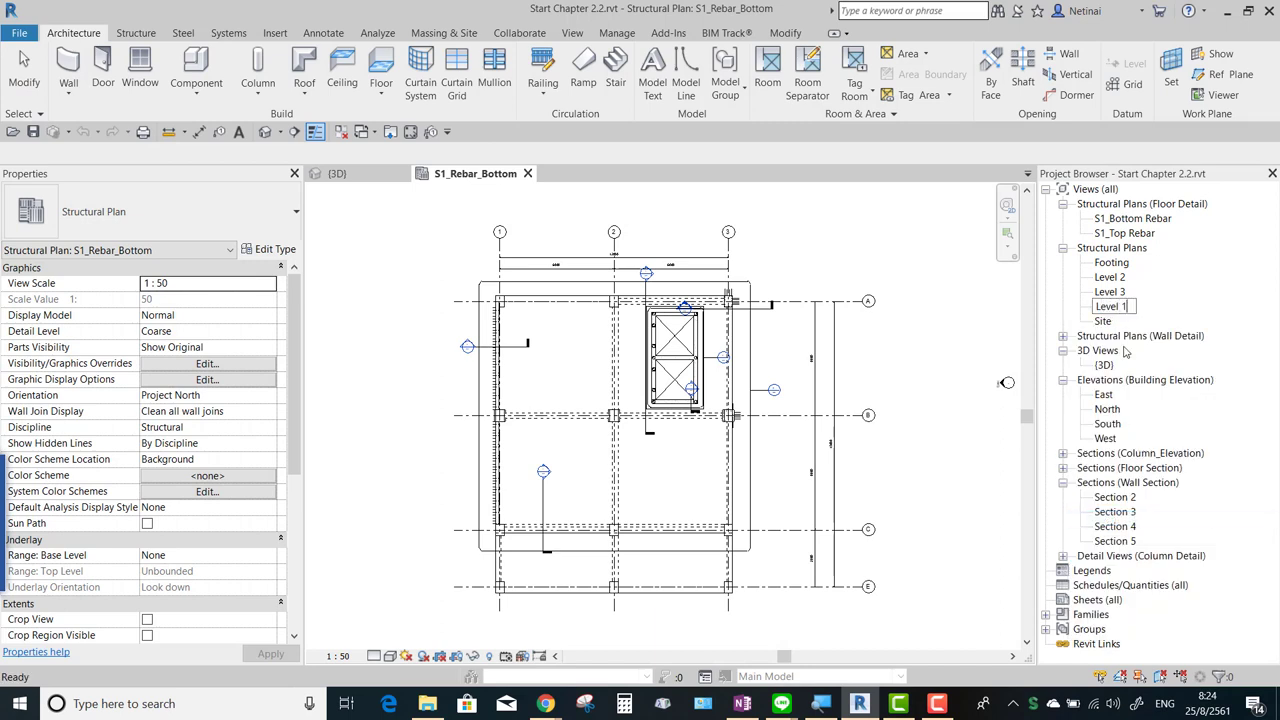
key("Return")
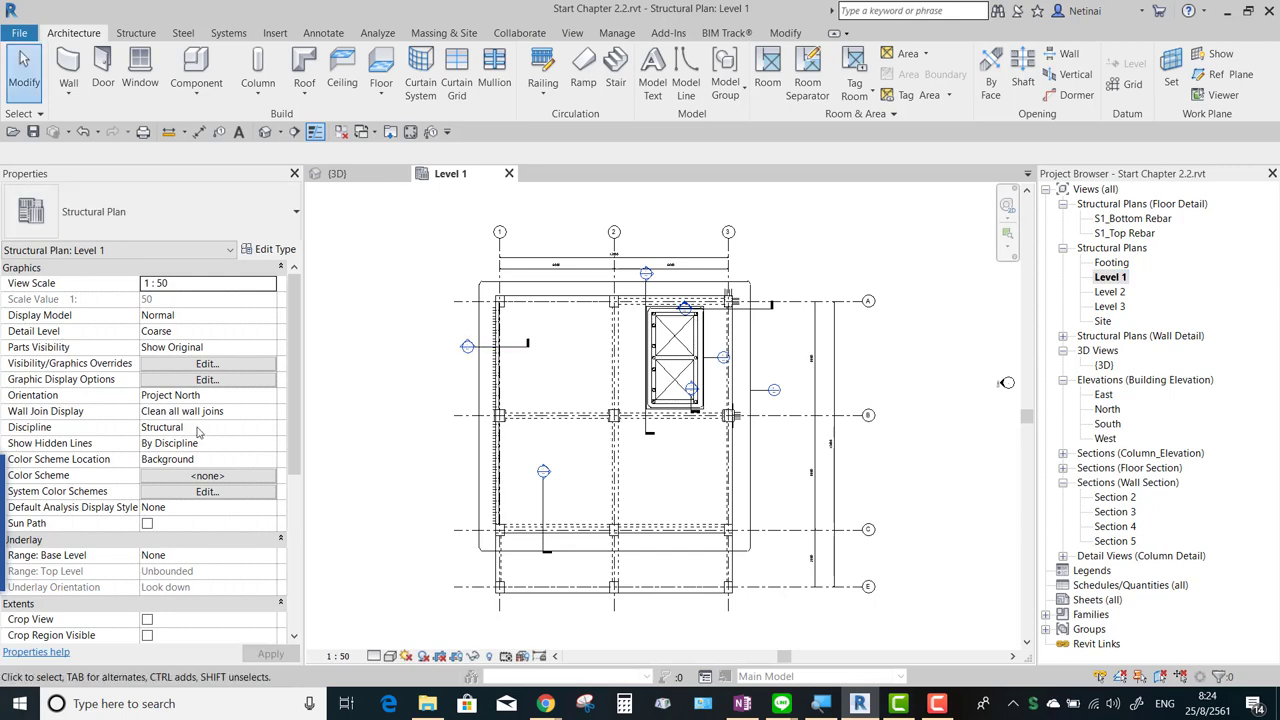
scroll(197, 518, "down", 5)
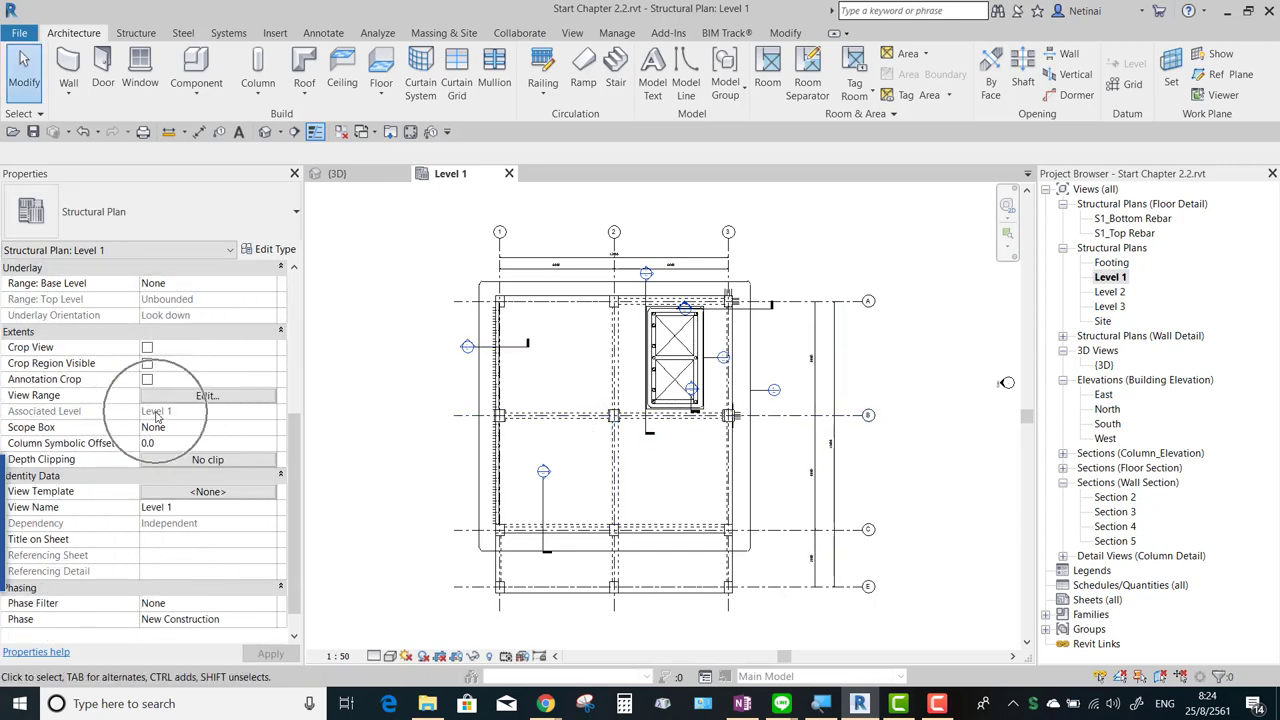
scroll(660, 400, "up", 2)
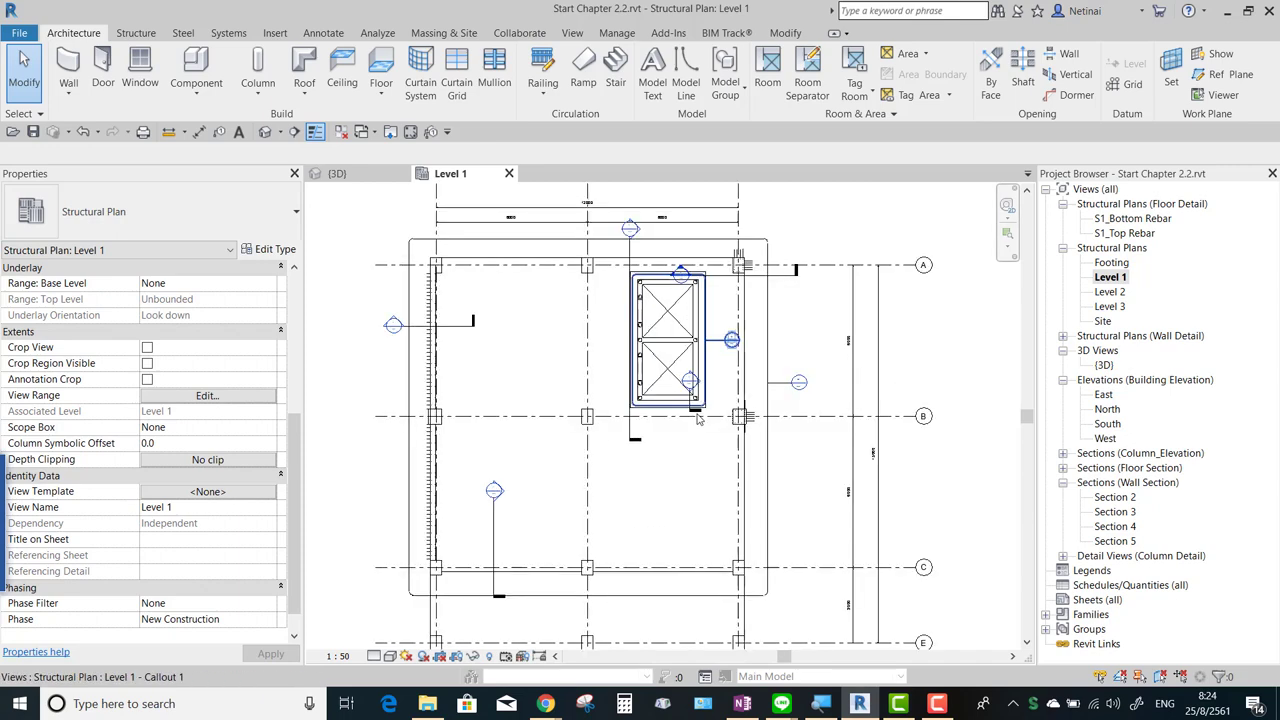
middle_click_drag(582, 577, 583, 472)
scroll(540, 500, "up", 1)
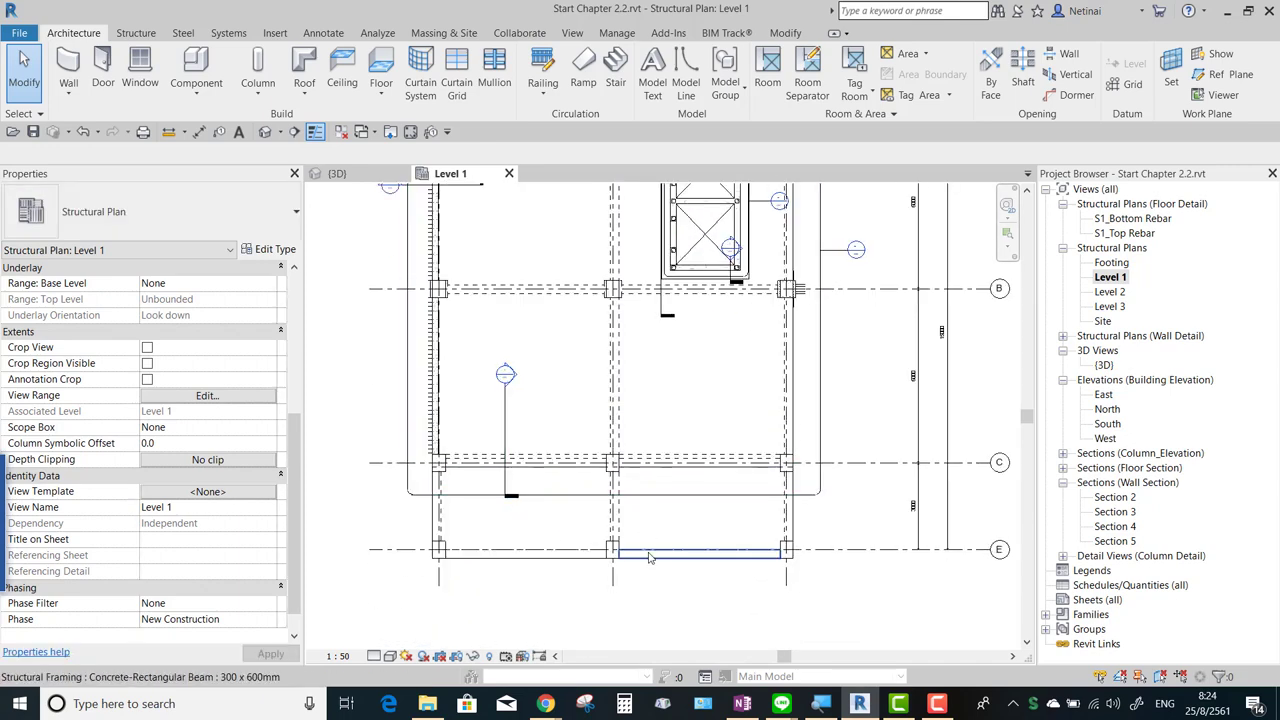
Sketch a trial section line across the beam, then cancel it.
left_click(293, 133)
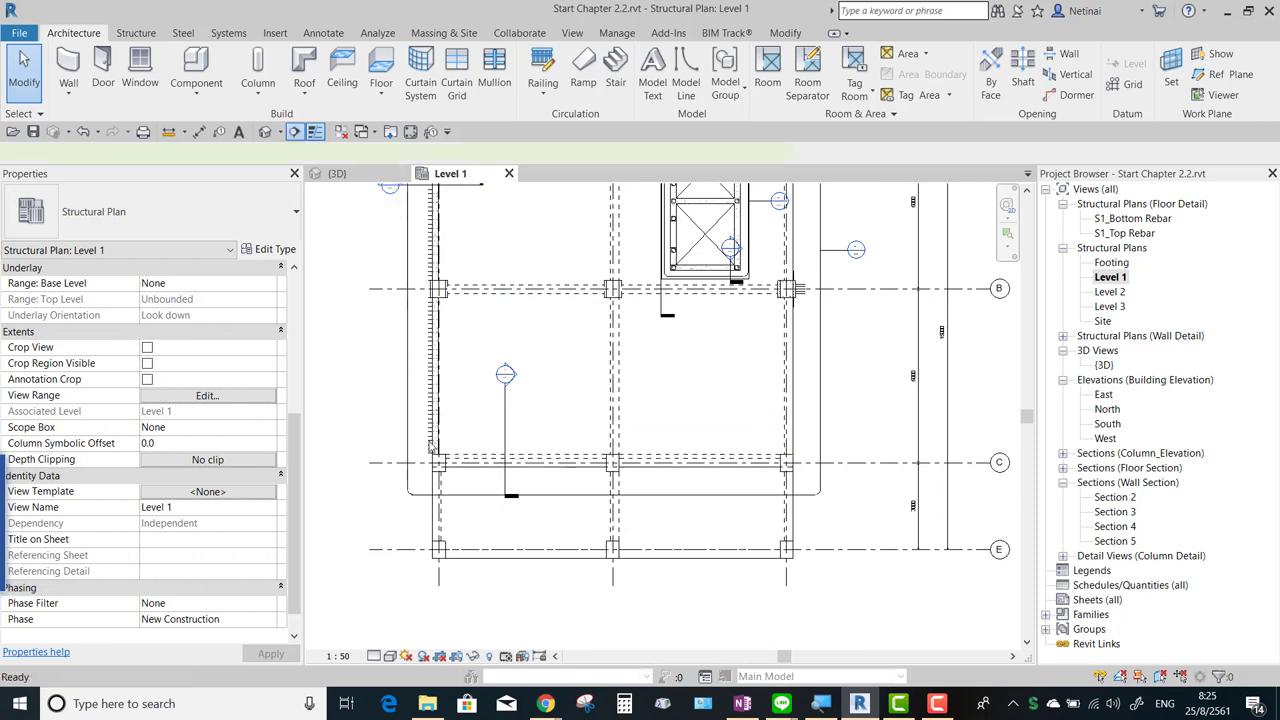
left_click(376, 476)
left_click(646, 477)
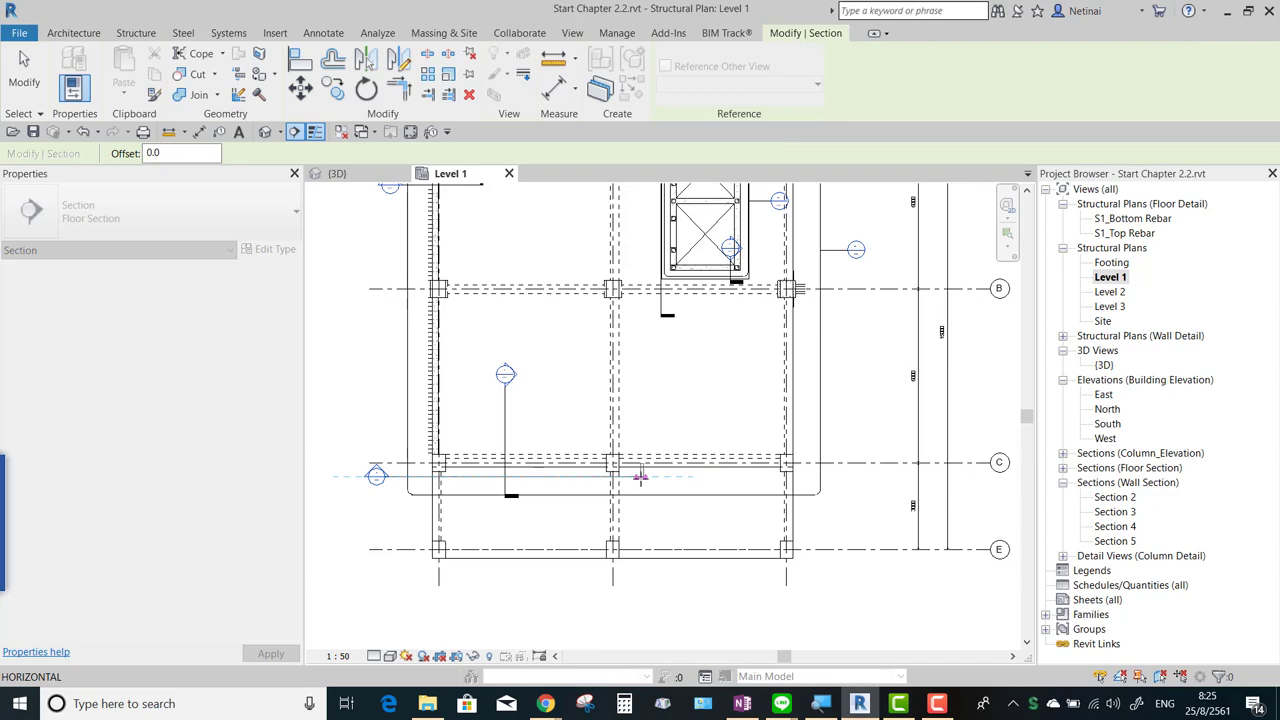
key("Escape")
key("Escape")
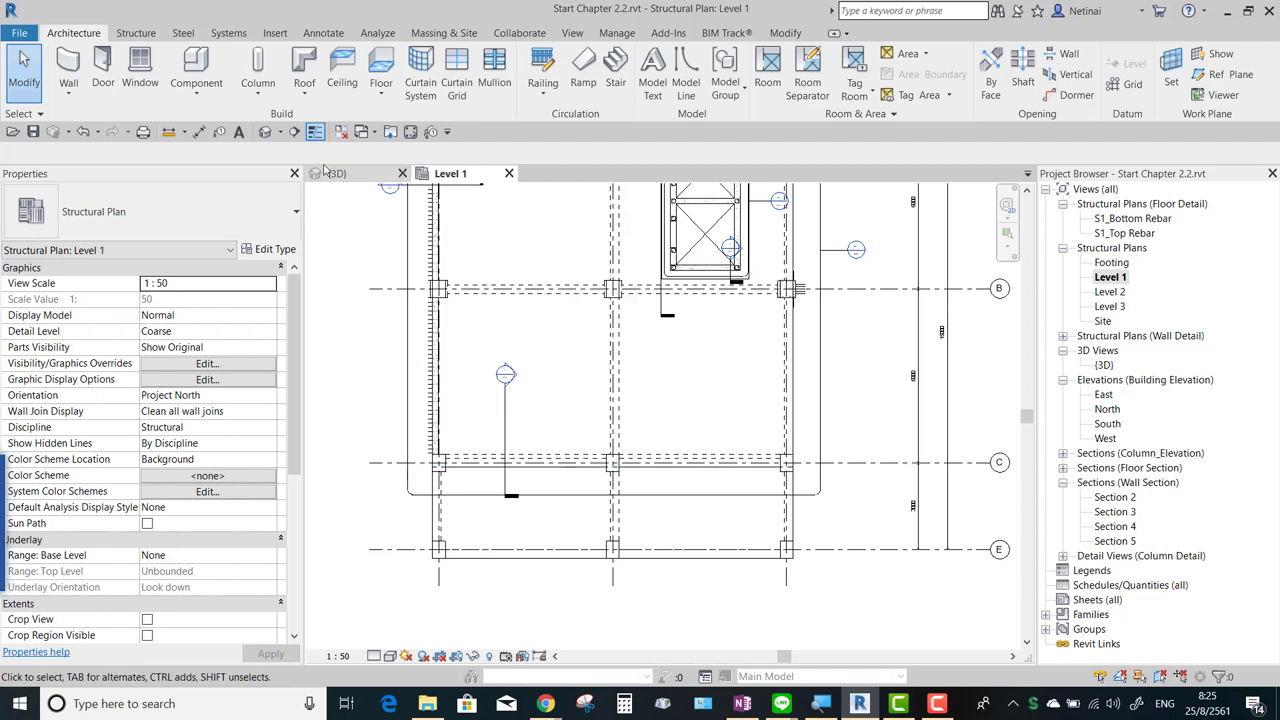
Draw a Beam Section line along the beam near grid C and pull its depth in close.
left_click(294, 131)
left_click(209, 210)
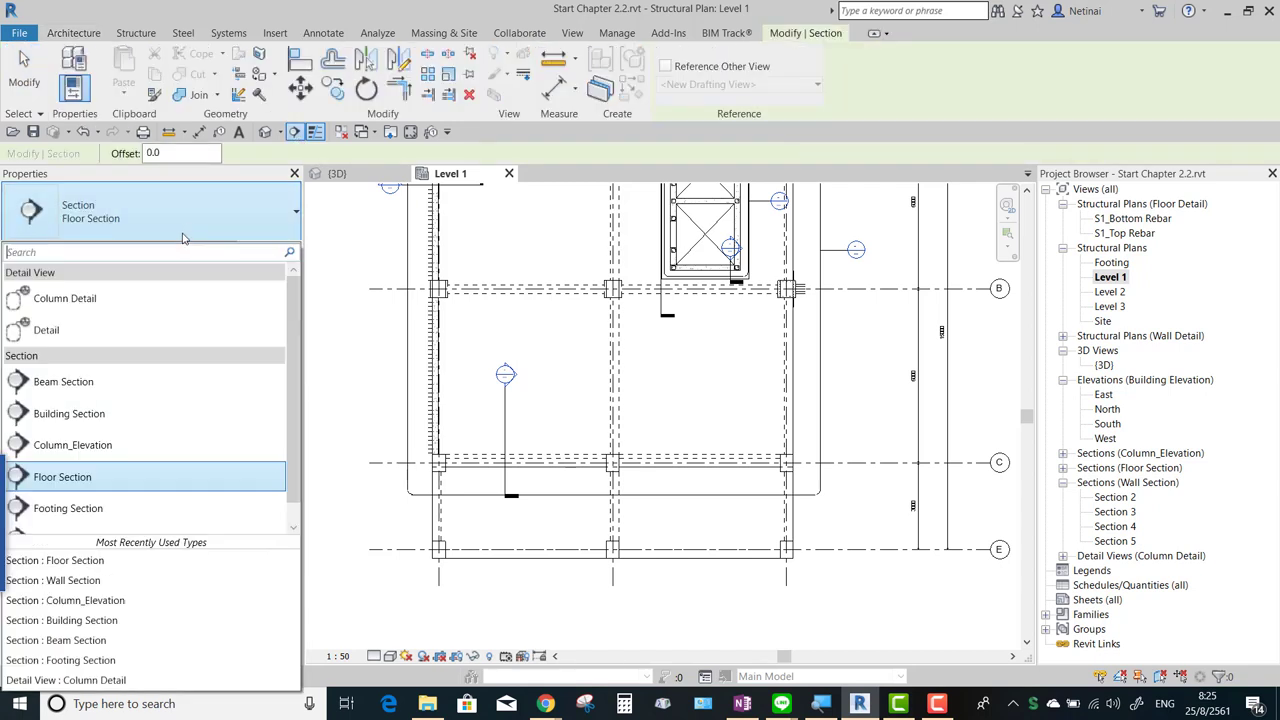
left_click(100, 388)
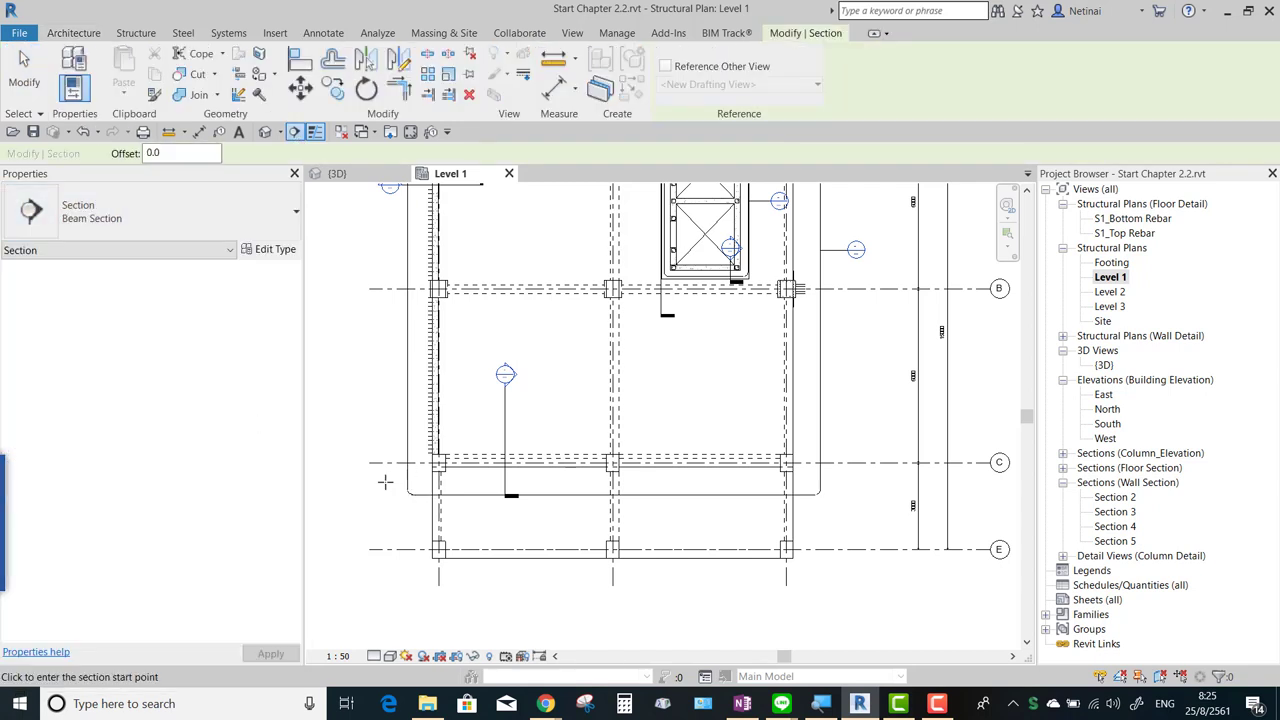
left_click(373, 480)
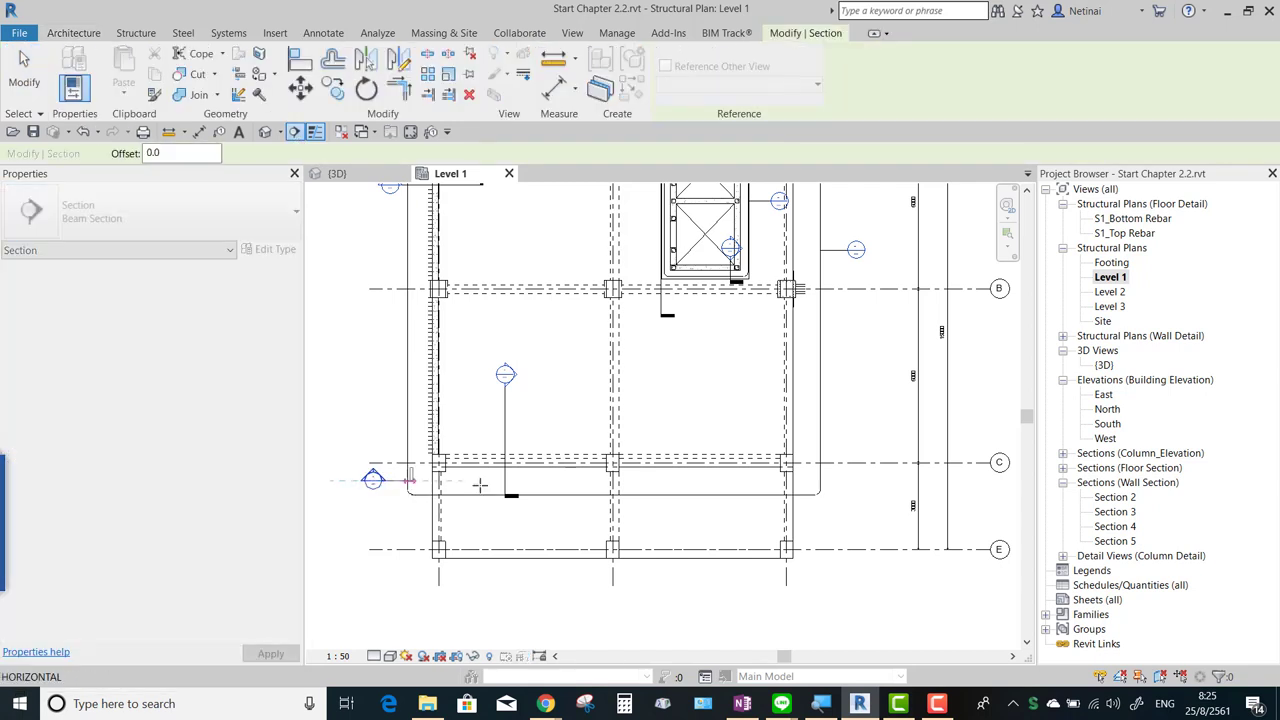
left_click(839, 480)
scroll(620, 487, "down", 3)
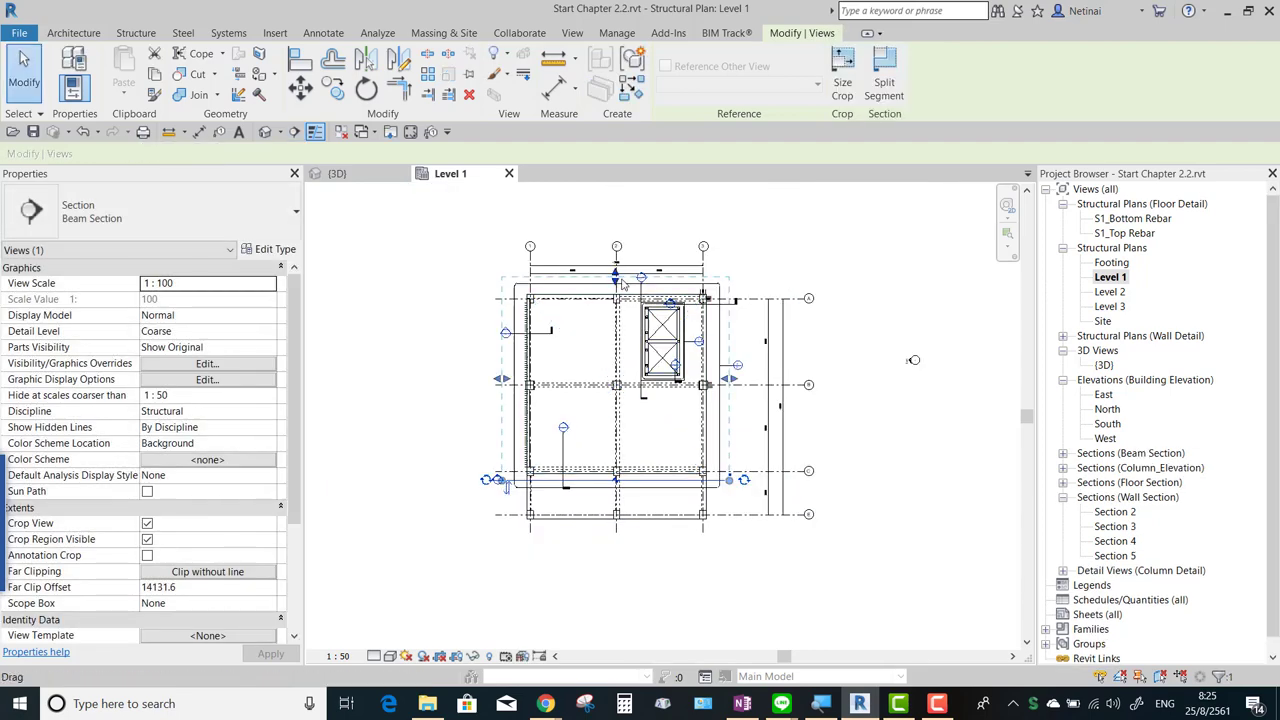
scroll(618, 455, "up", 3)
left_click_drag(619, 400, 617, 466)
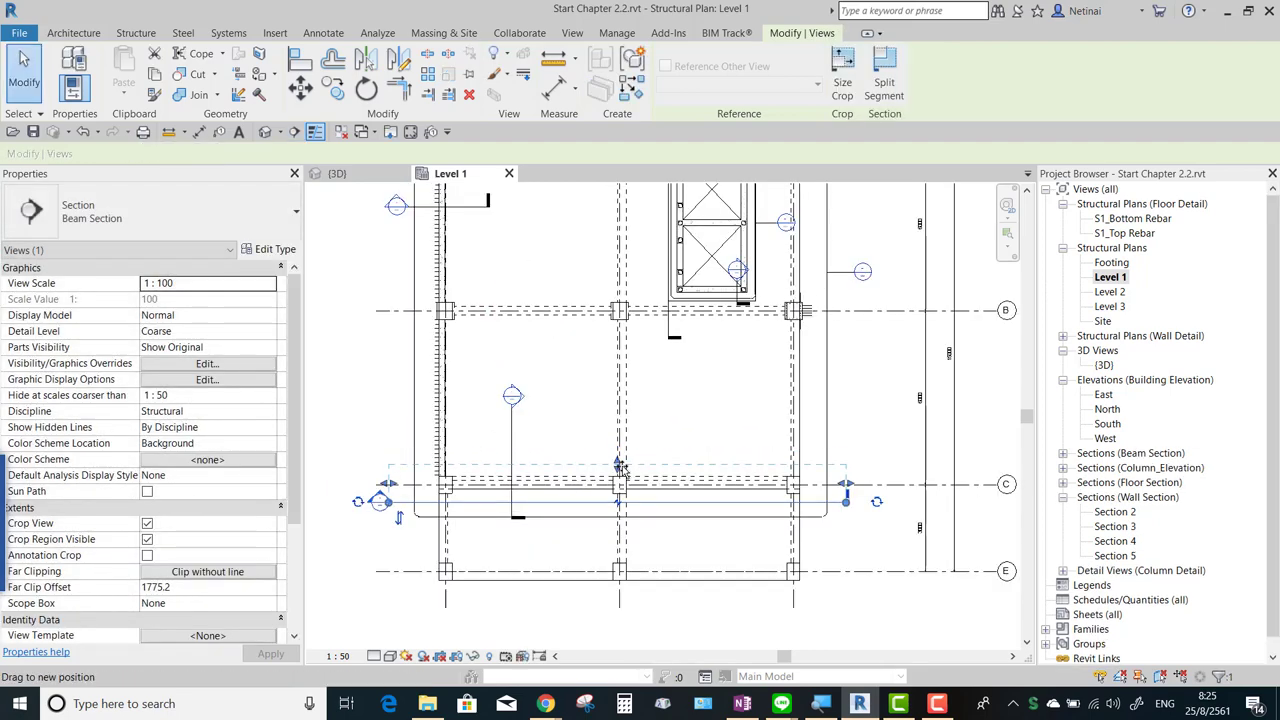
left_click(376, 425)
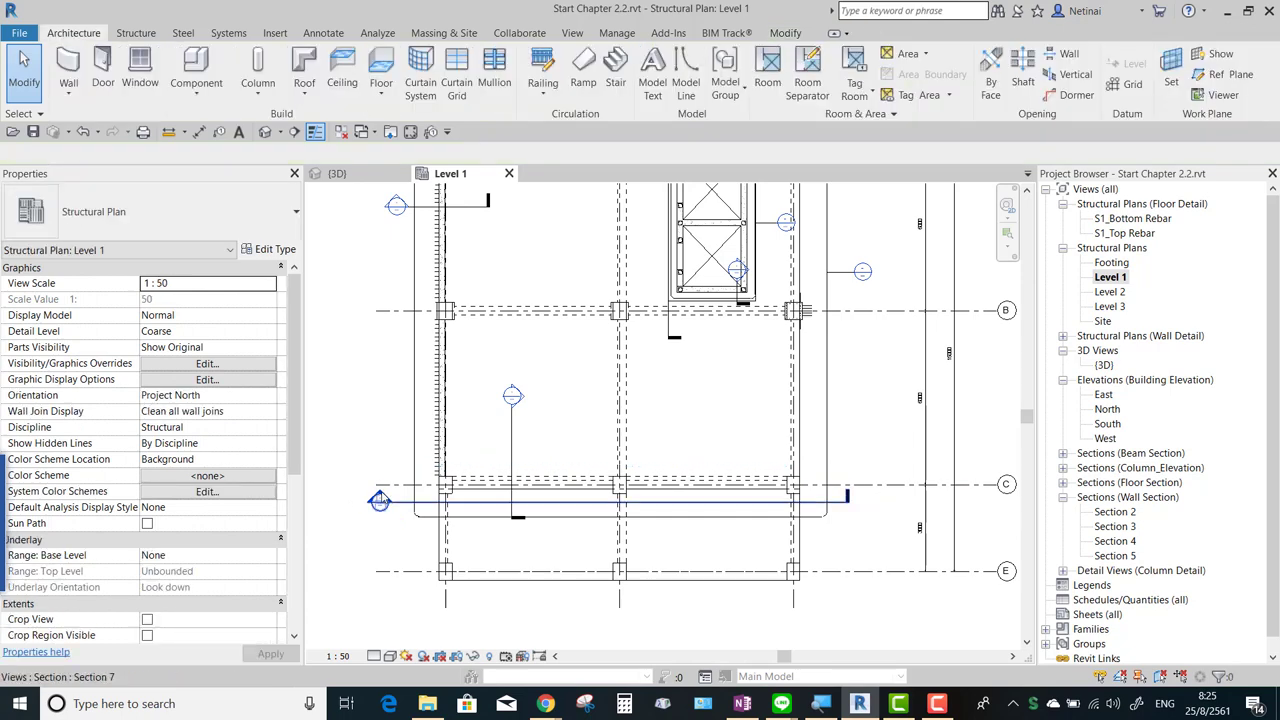
Open Section 7 and set its view scale to 1:20.
double_click(380, 500)
scroll(704, 536, "up", 2)
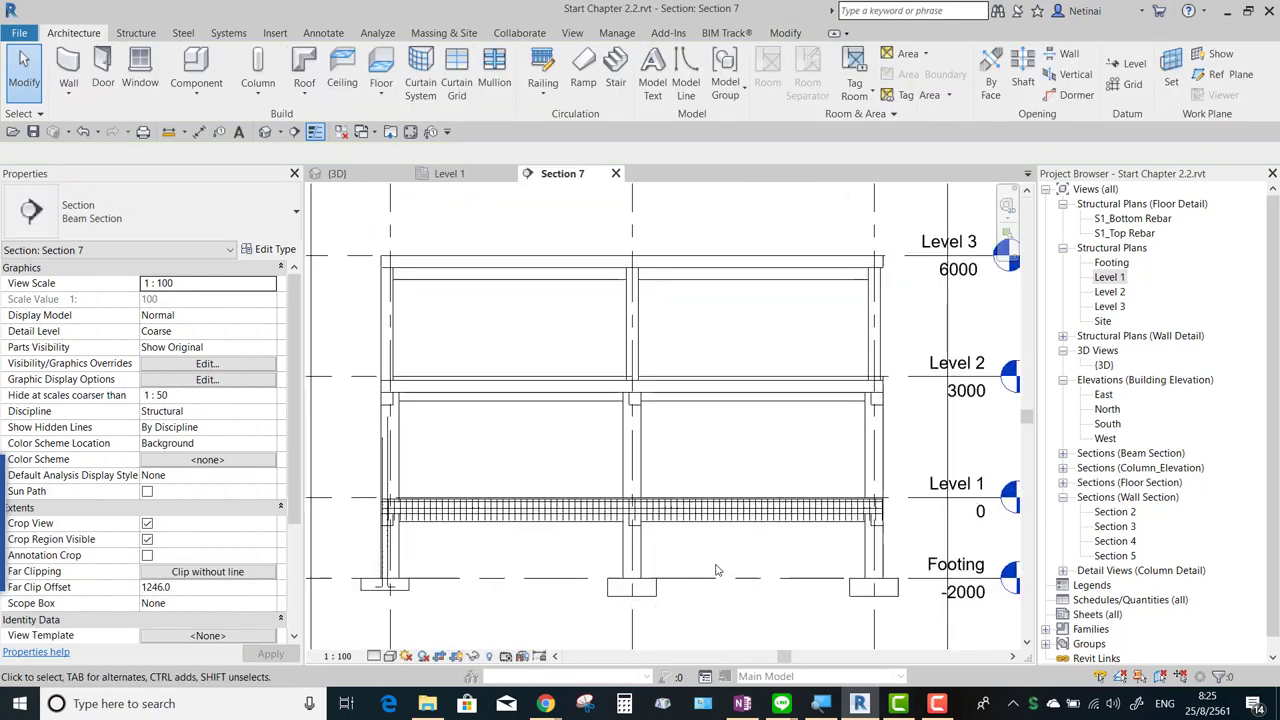
middle_click_drag(420, 610, 408, 560)
left_click(343, 656)
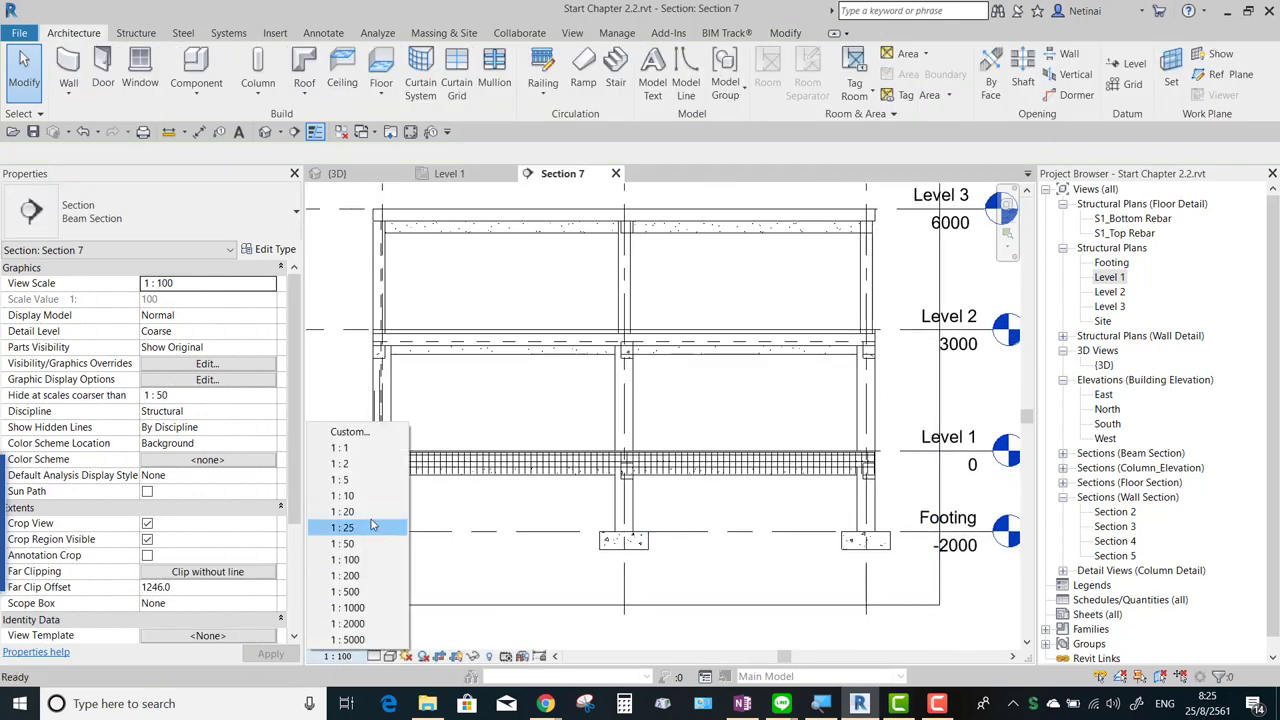
left_click(340, 522)
Crop Section 7 down to the Level 1 beam and recentre the beam in the view.
scroll(576, 500, "down", 4)
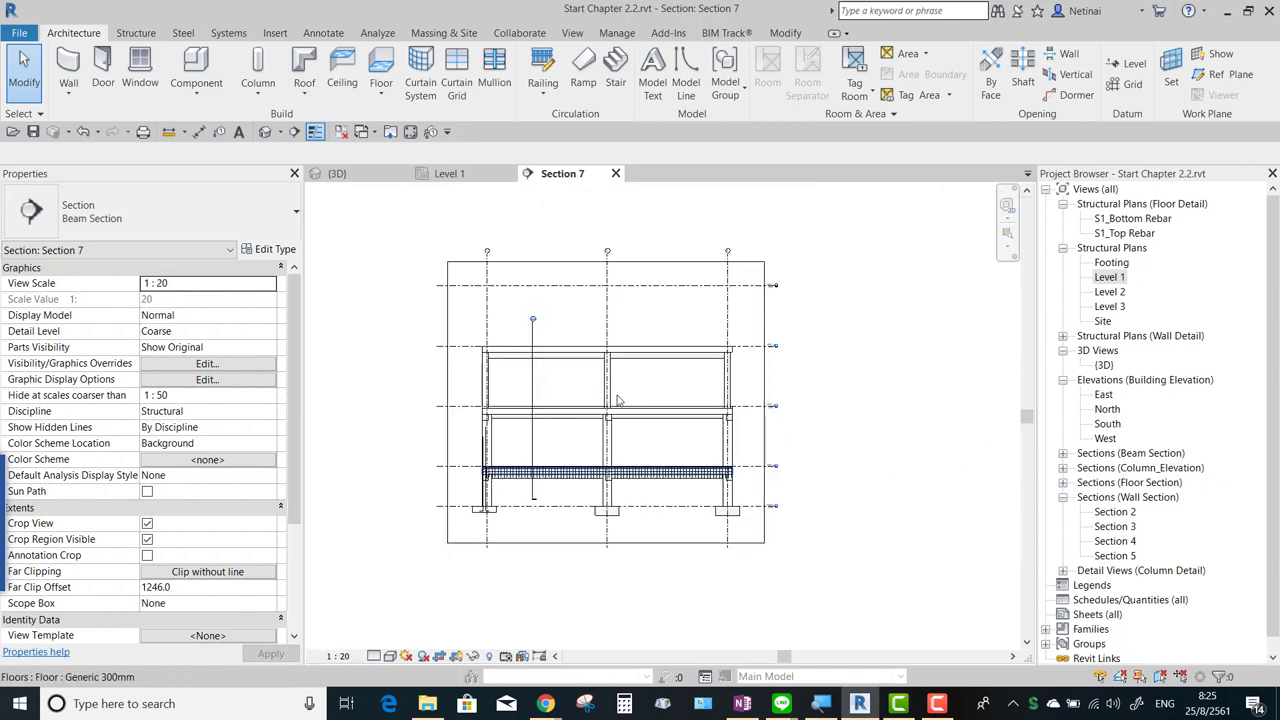
left_click(604, 291)
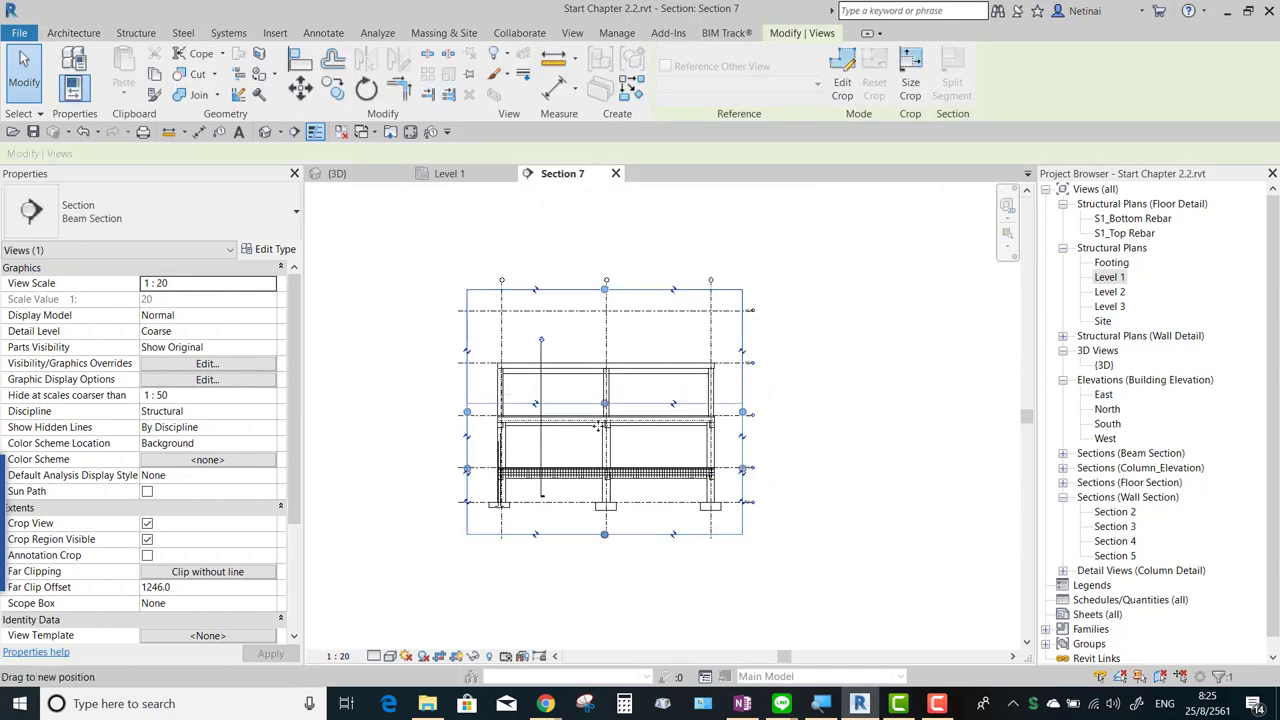
left_click_drag(603, 297, 604, 455)
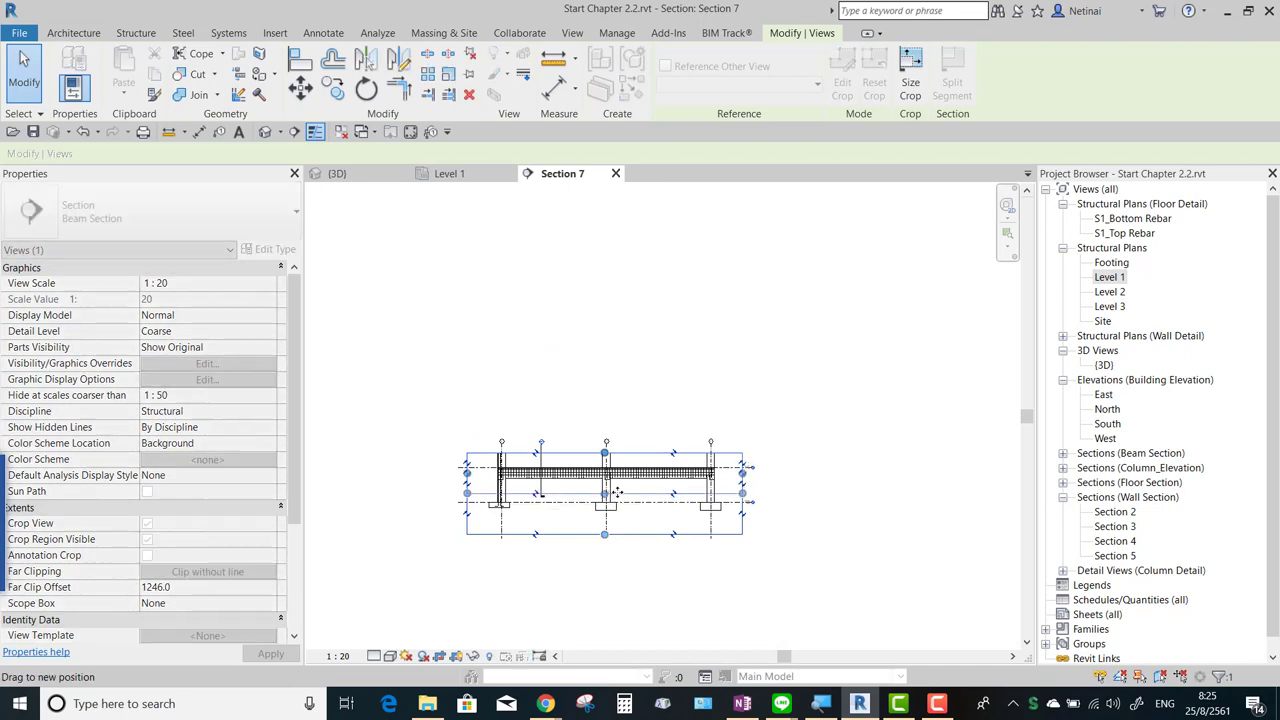
left_click_drag(605, 541, 605, 495)
scroll(625, 475, "up", 2)
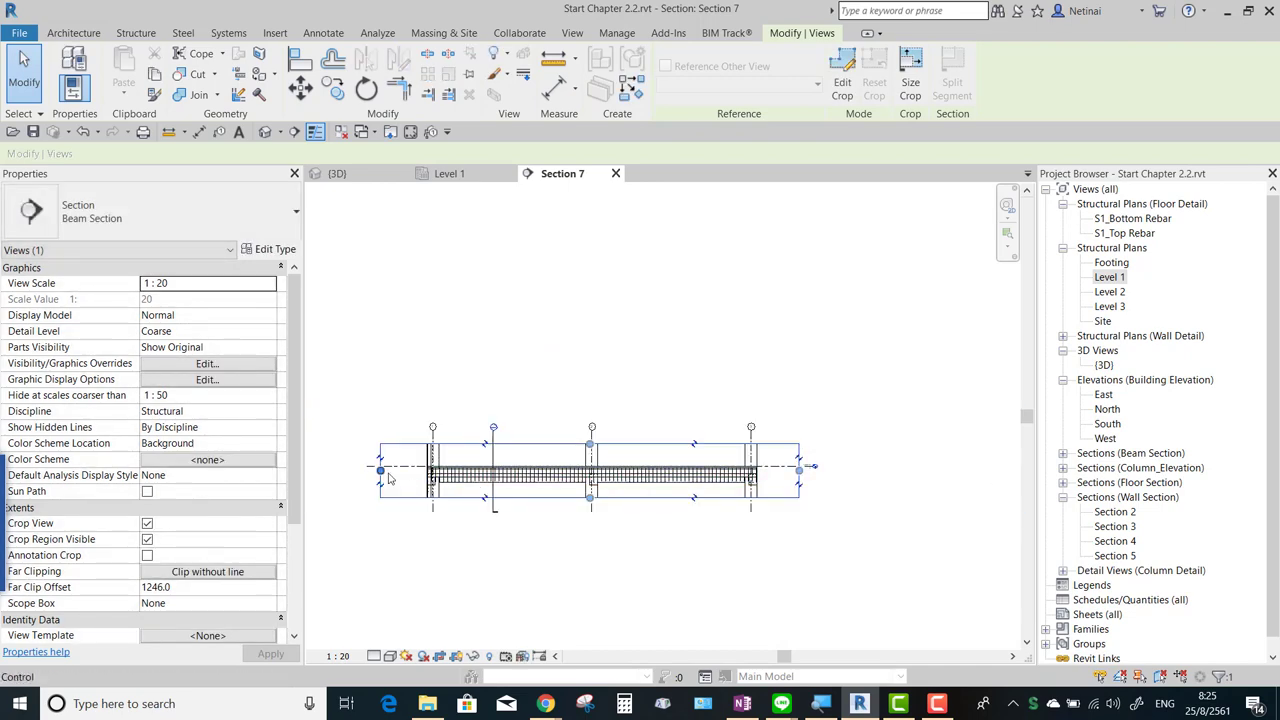
scroll(876, 466, "up", 2)
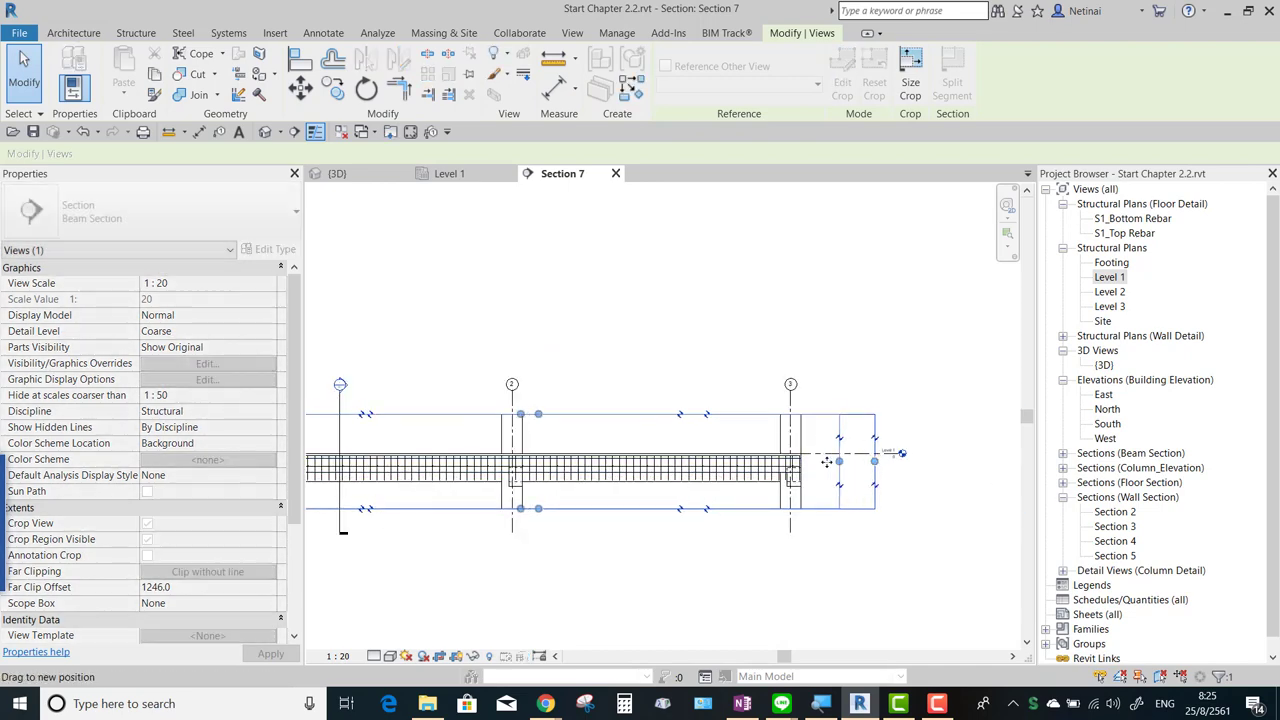
left_click(790, 545)
middle_click_drag(778, 545, 760, 538)
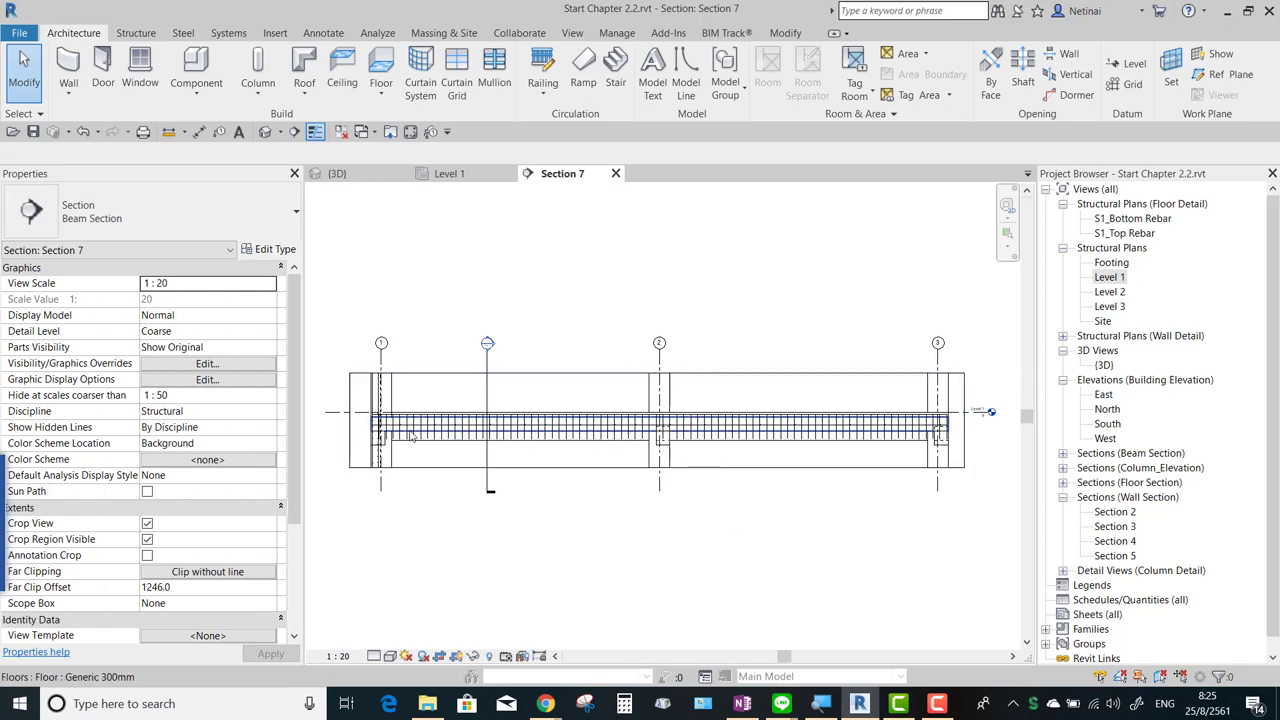
scroll(460, 418, "up", 1)
scroll(453, 412, "down", 1)
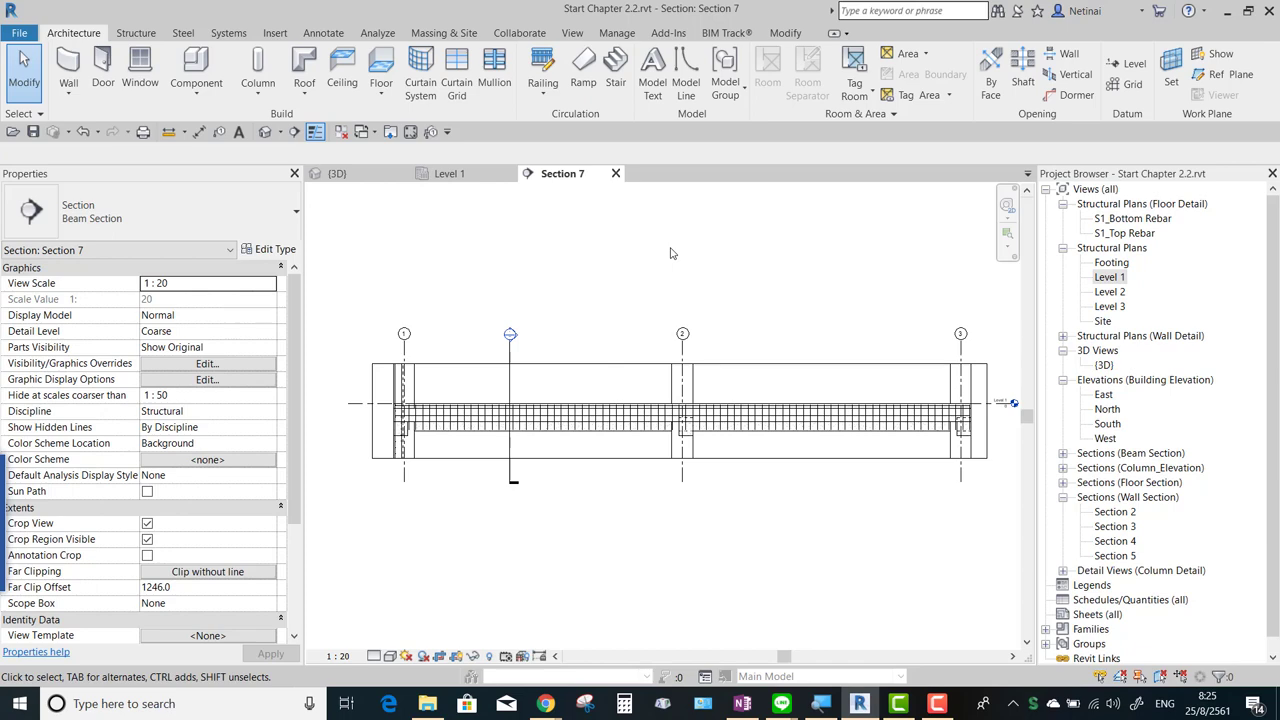
Add the Rebar_Column, Rebar_Floor and Rebar_Wall filters to Section 7's visibility settings.
key("v")
key("v")
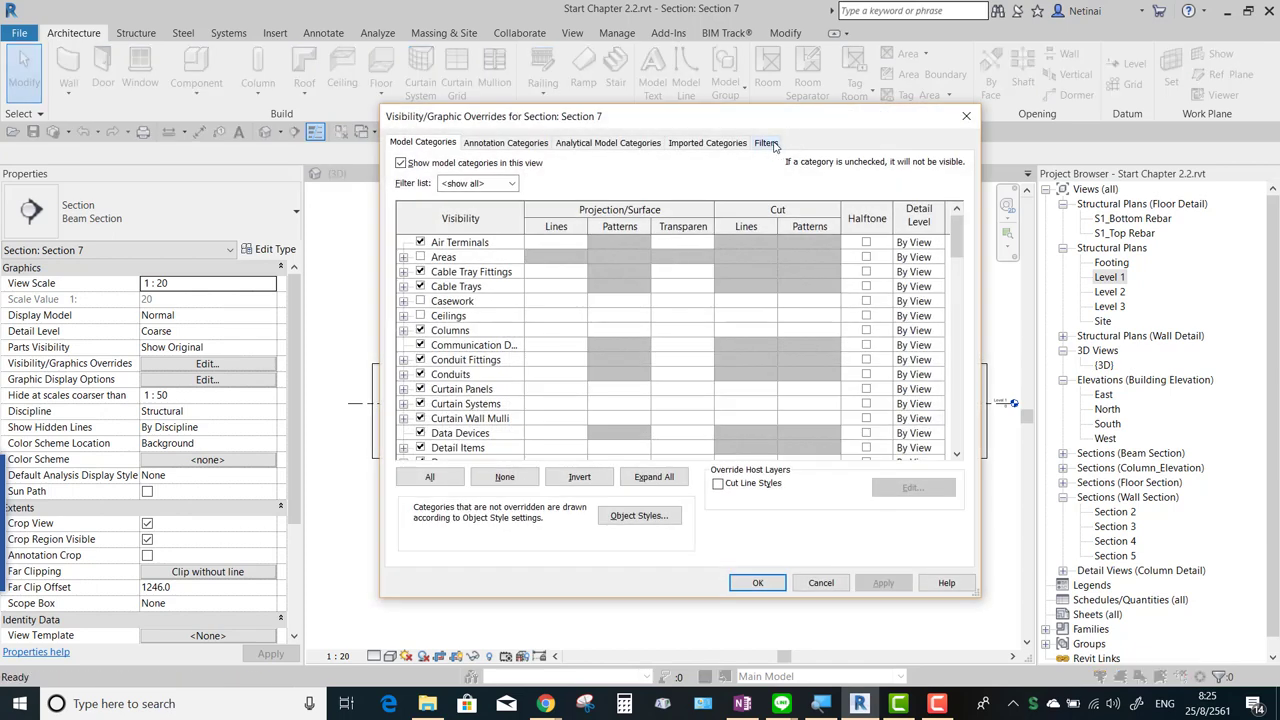
left_click(765, 143)
left_click(430, 451)
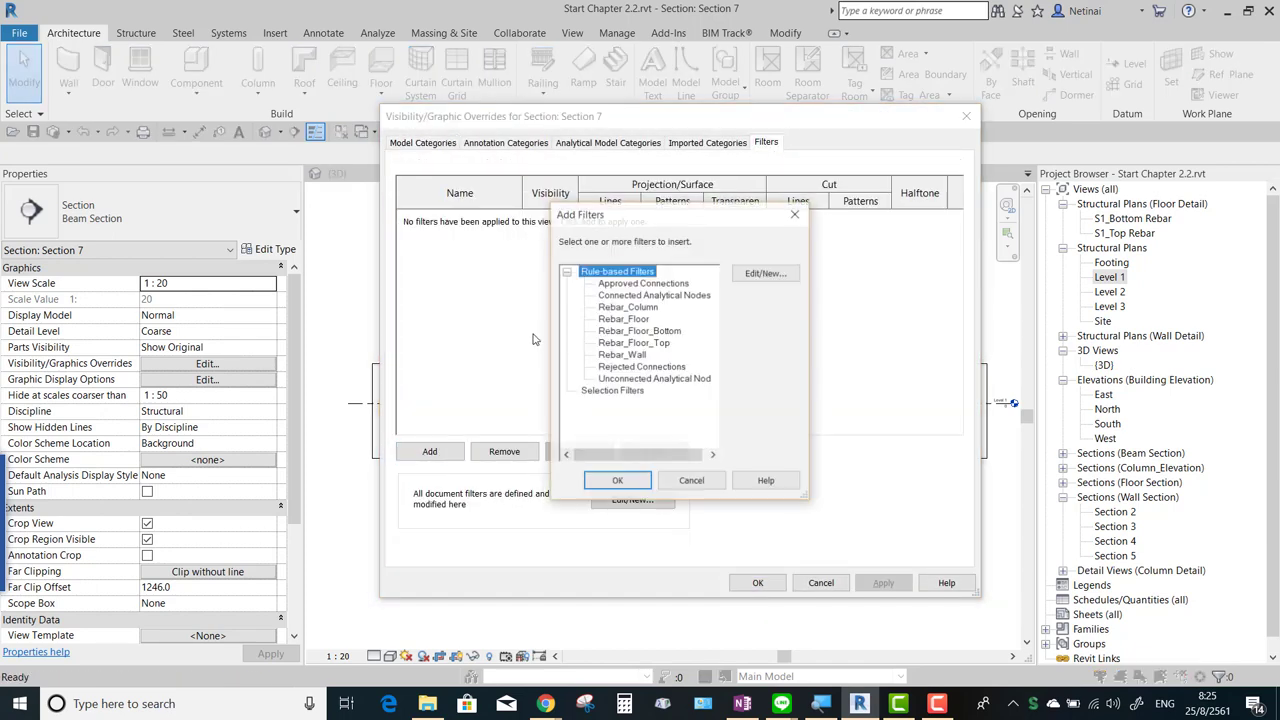
left_click(651, 310)
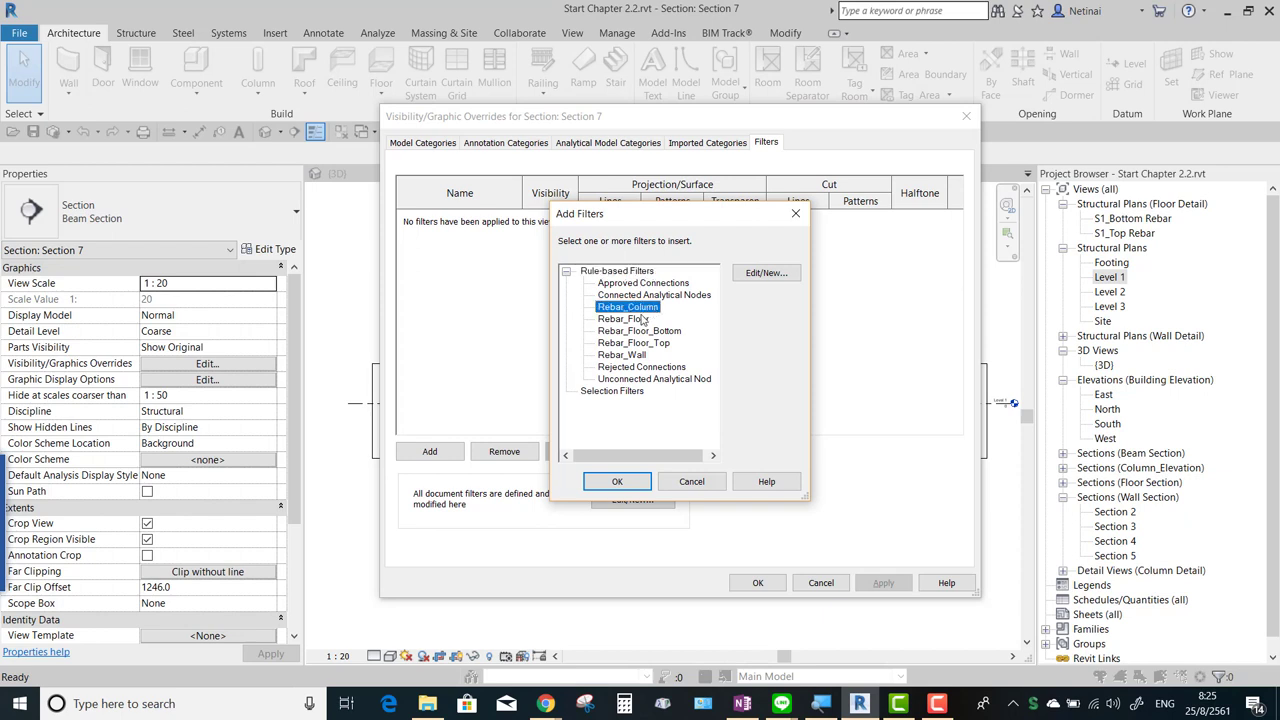
left_click(644, 318, "ctrl")
left_click(622, 355, "ctrl")
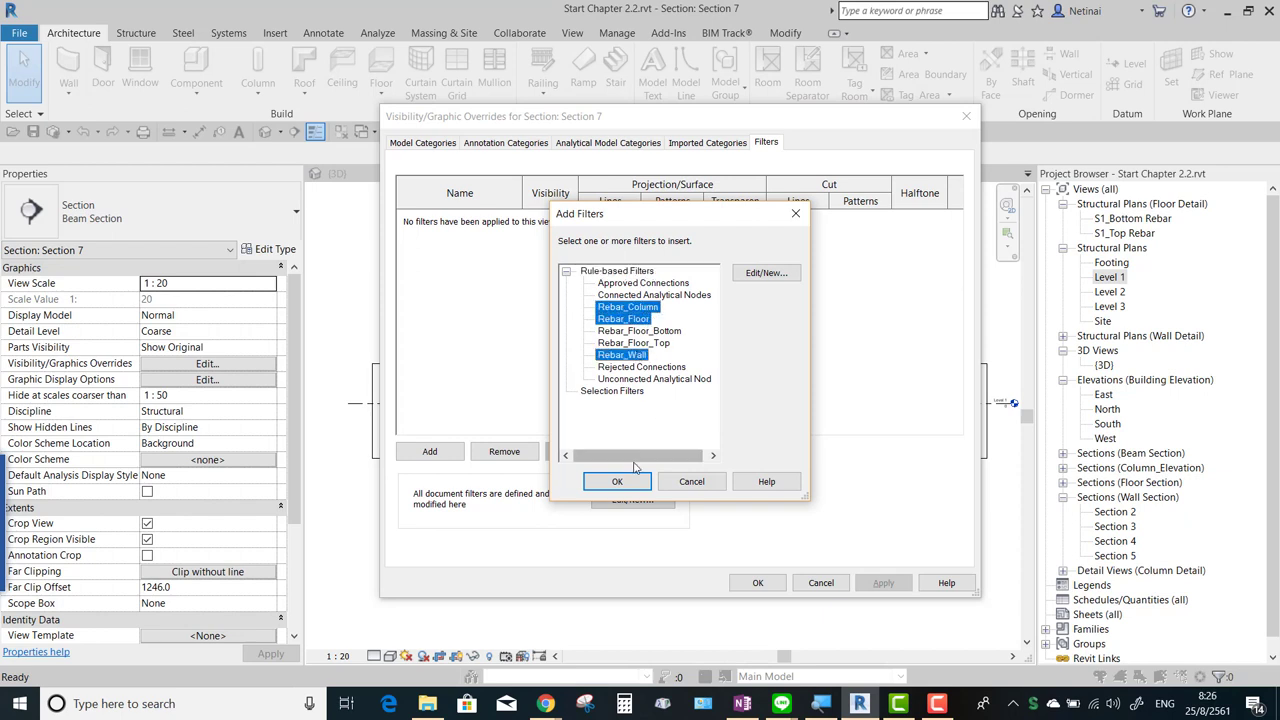
left_click(617, 481)
Turn off visibility for the three rebar filters, apply, and reopen the Filters list.
left_click(549, 216)
left_click(550, 232)
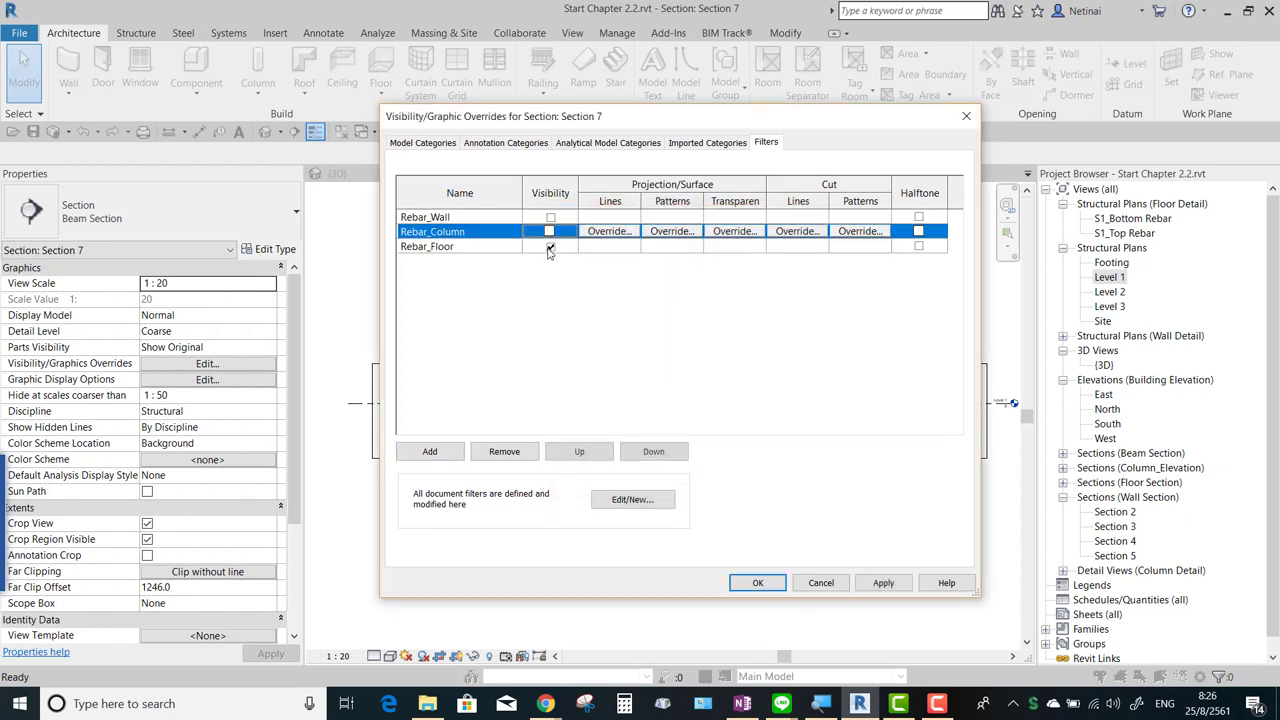
left_click(550, 246)
left_click(757, 582)
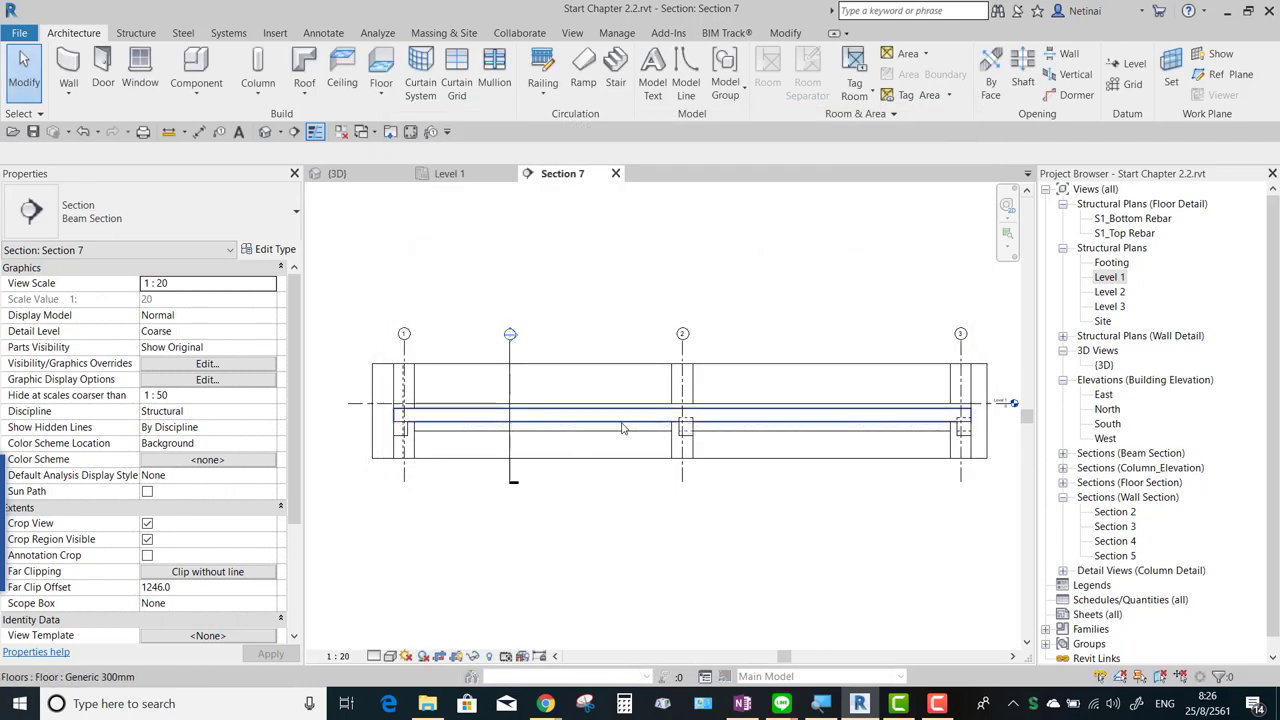
key("v")
key("v")
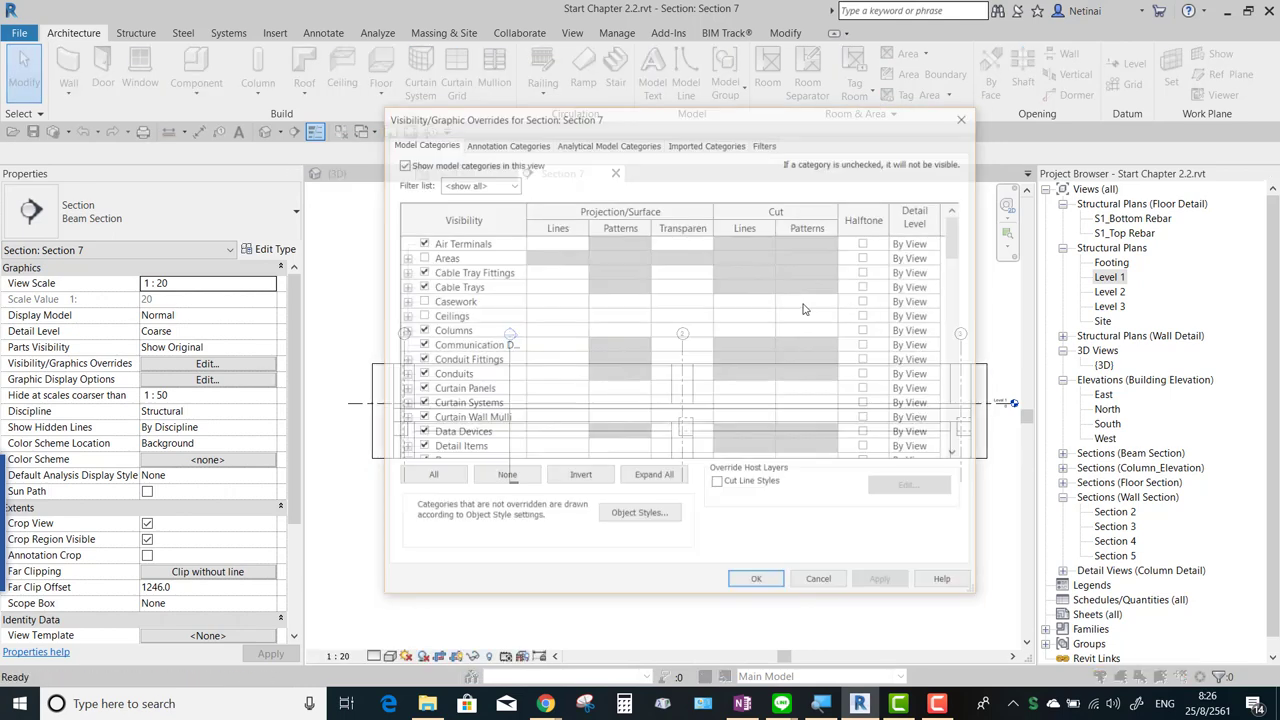
left_click(763, 144)
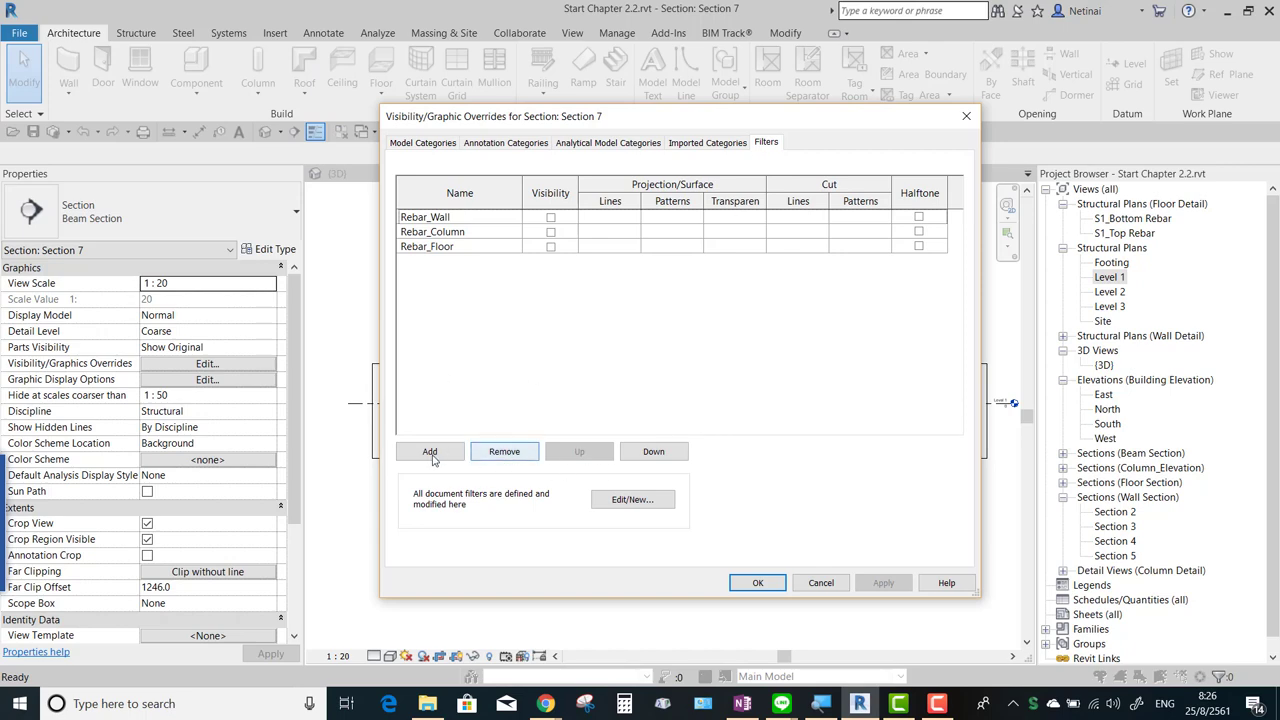
Create a new rule-based filter named Rebar_Beam.
left_click(633, 500)
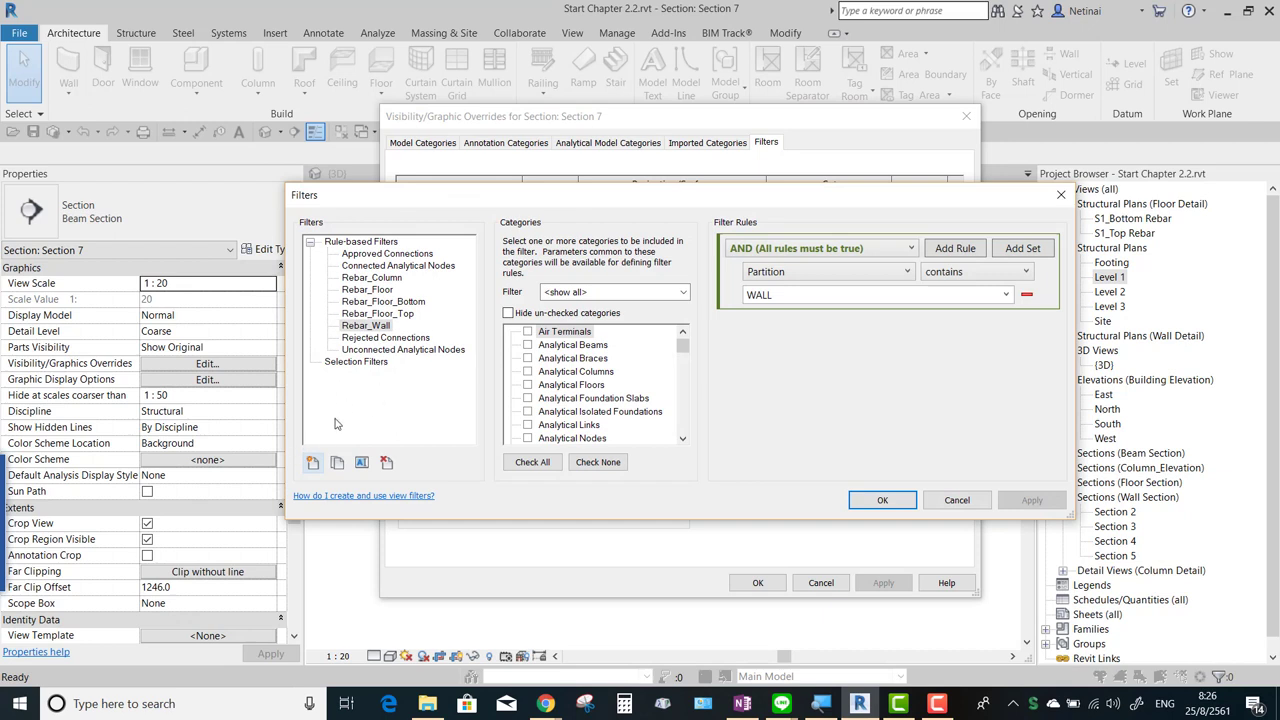
left_click(312, 463)
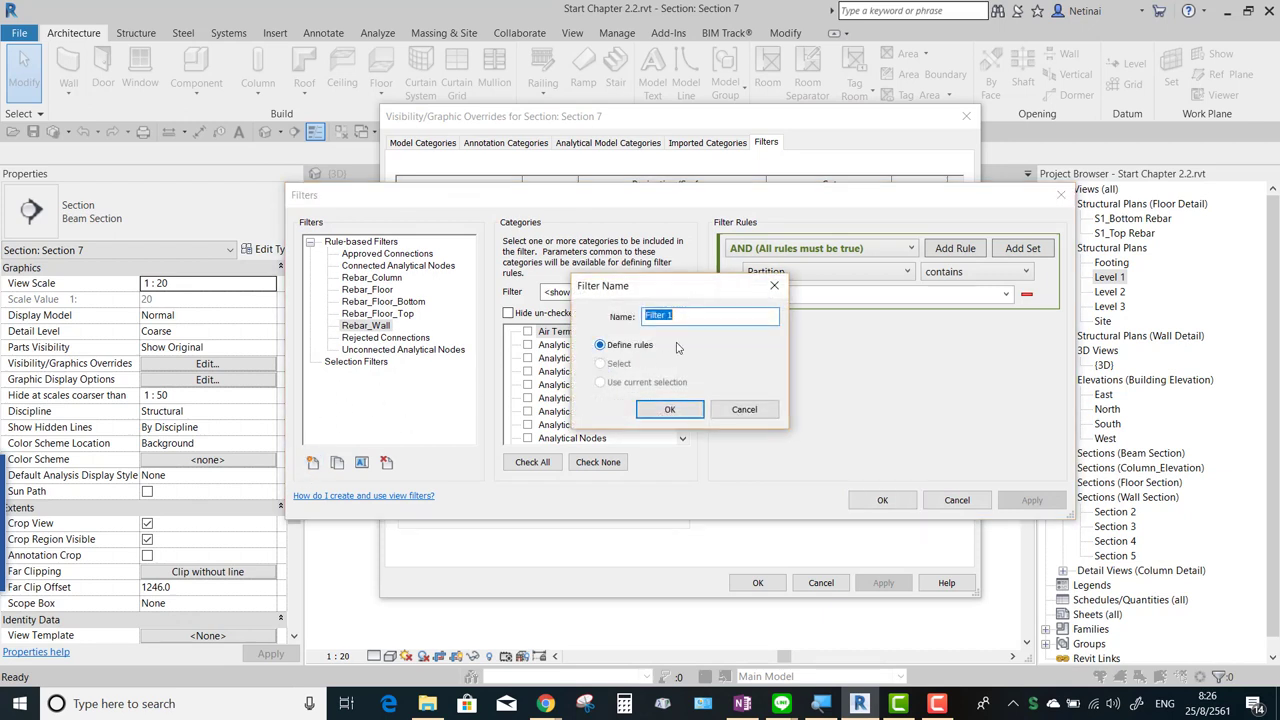
type("Rebar_Beam")
key("Return")
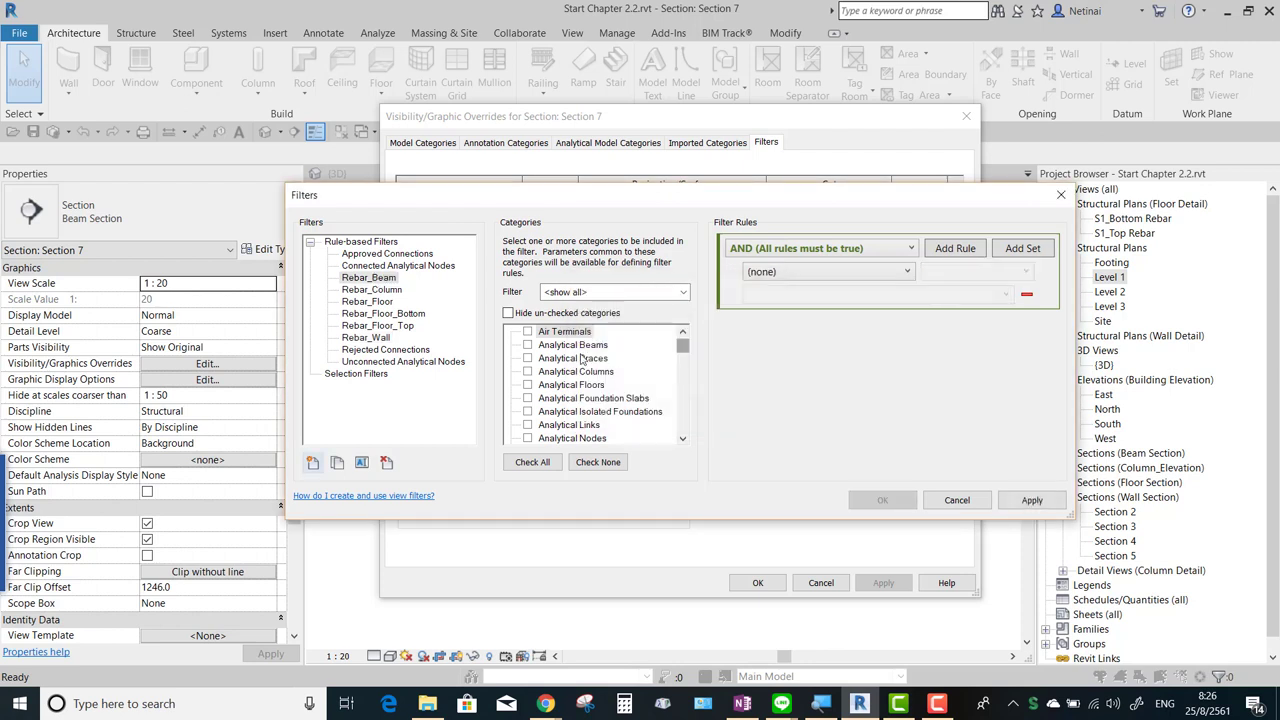
Select the Structural Rebar category for the Rebar_Beam filter.
left_click(581, 360)
scroll(585, 365, "down", 2)
scroll(570, 365, "up", 1)
scroll(557, 367, "up", 1)
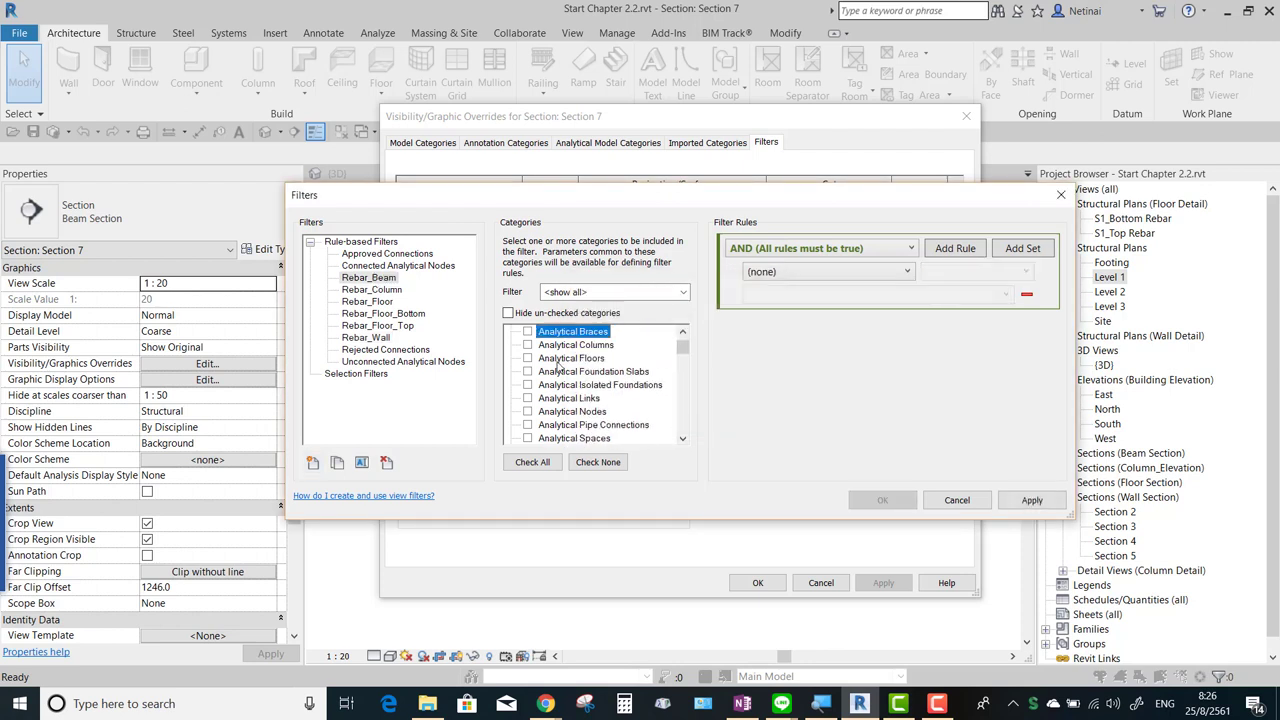
scroll(600, 365, "down", 1)
scroll(593, 381, "down", 5)
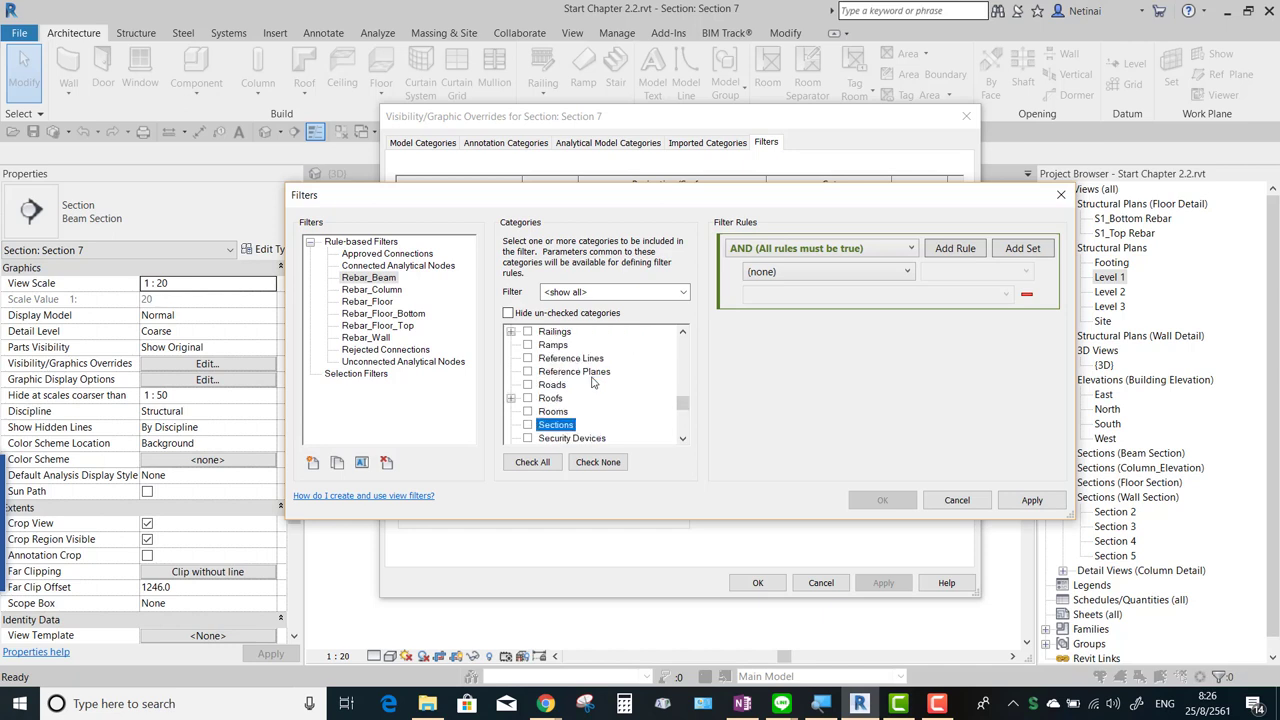
scroll(570, 385, "down", 5)
left_click(547, 385)
left_click(528, 385)
scroll(535, 390, "down", 1)
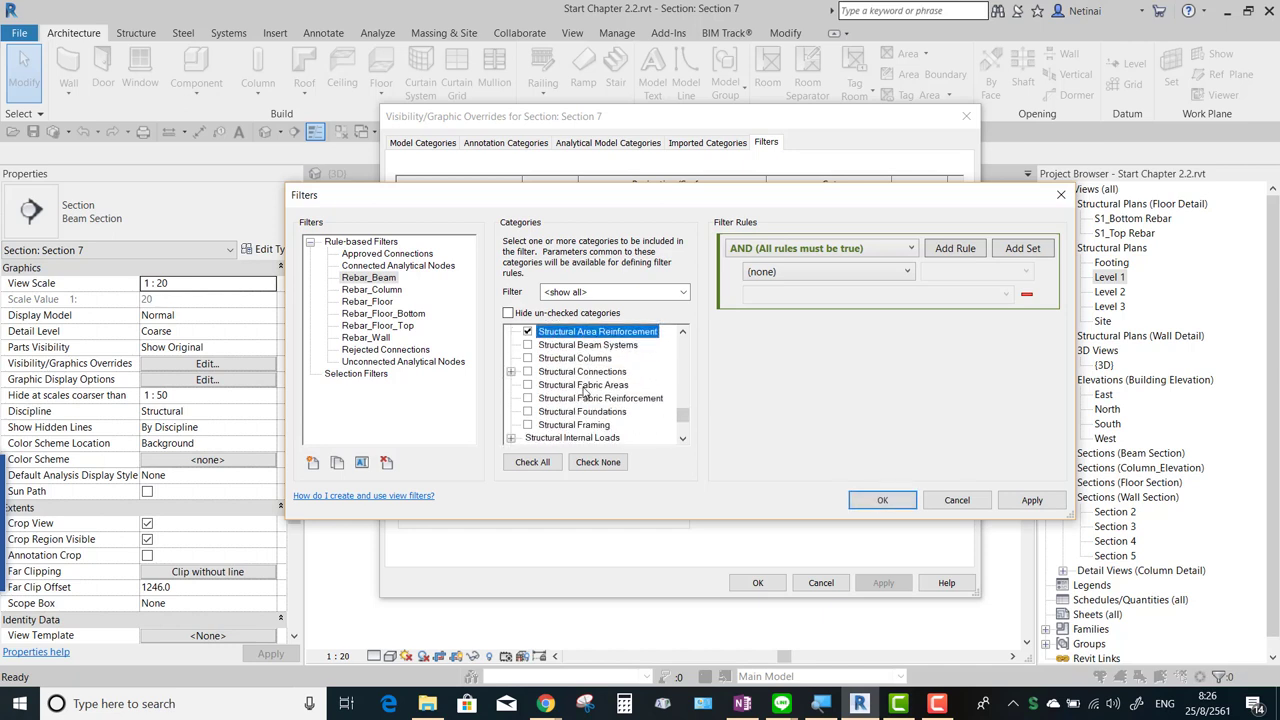
scroll(538, 378, "down", 1)
scroll(538, 380, "down", 1)
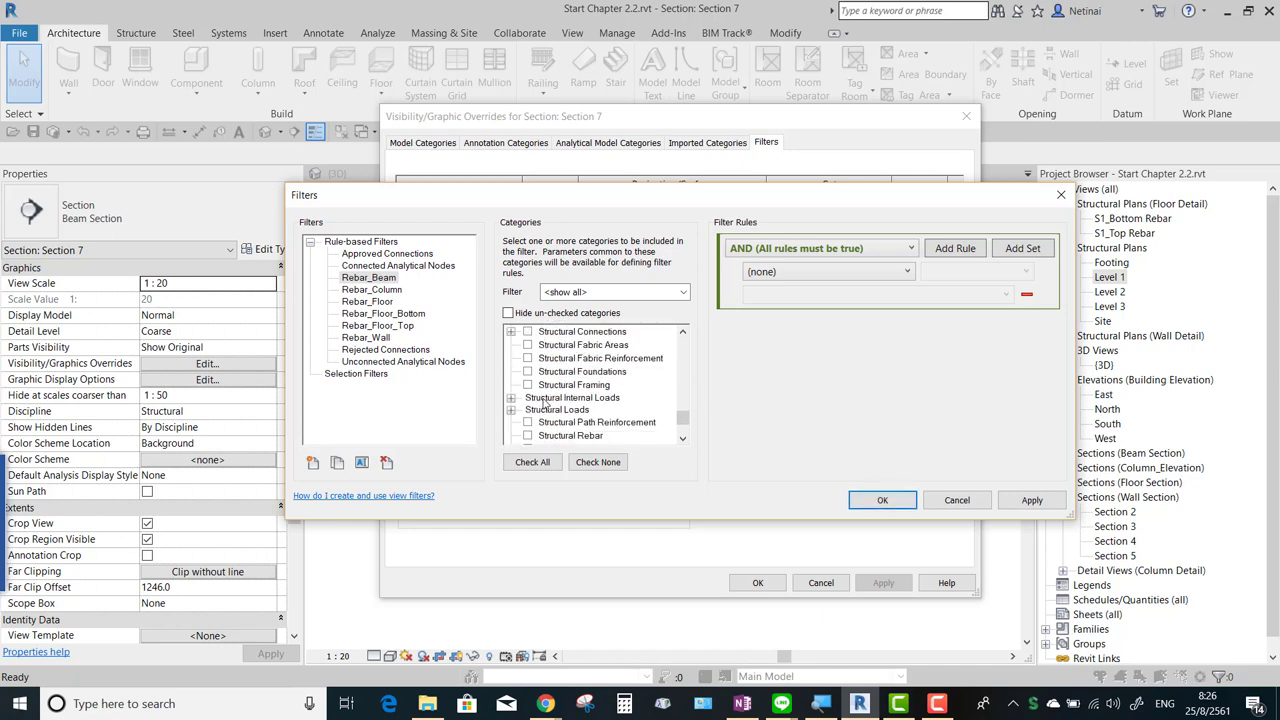
scroll(535, 384, "down", 1)
left_click(528, 382)
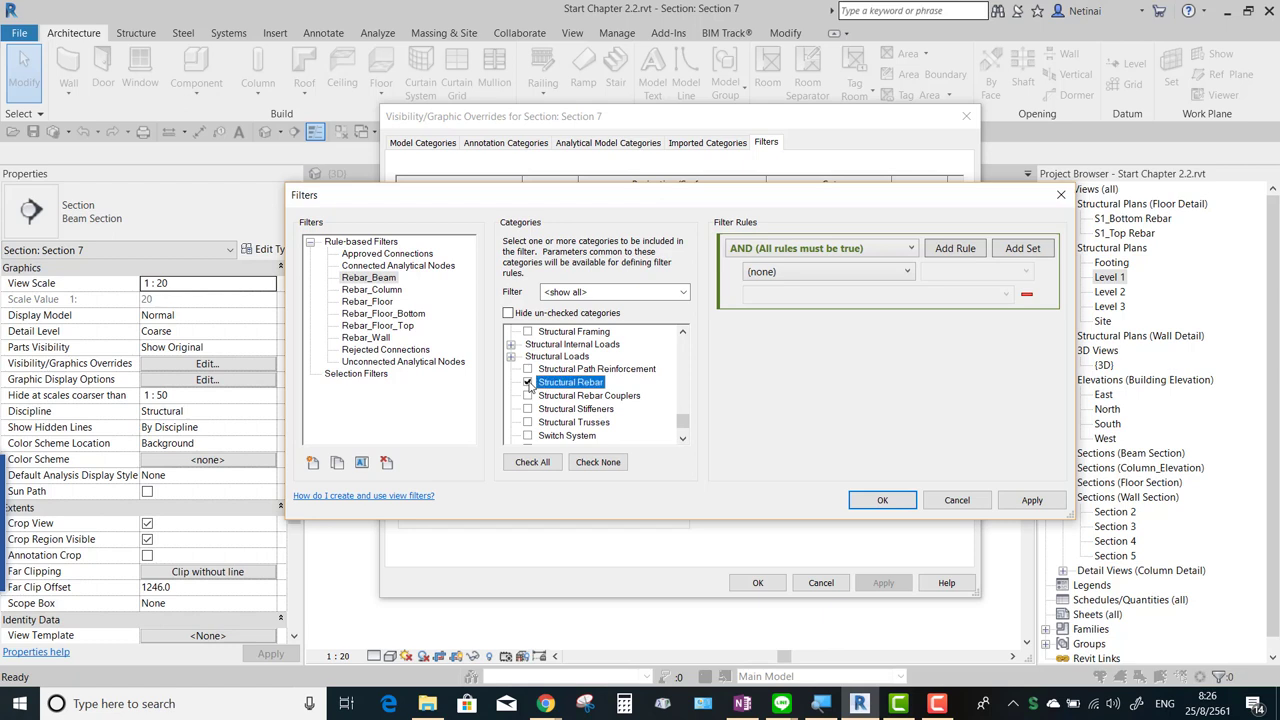
Set the filter rule to Partition contains BEAM and save the filter.
left_click(830, 276)
scroll(822, 350, "down", 2)
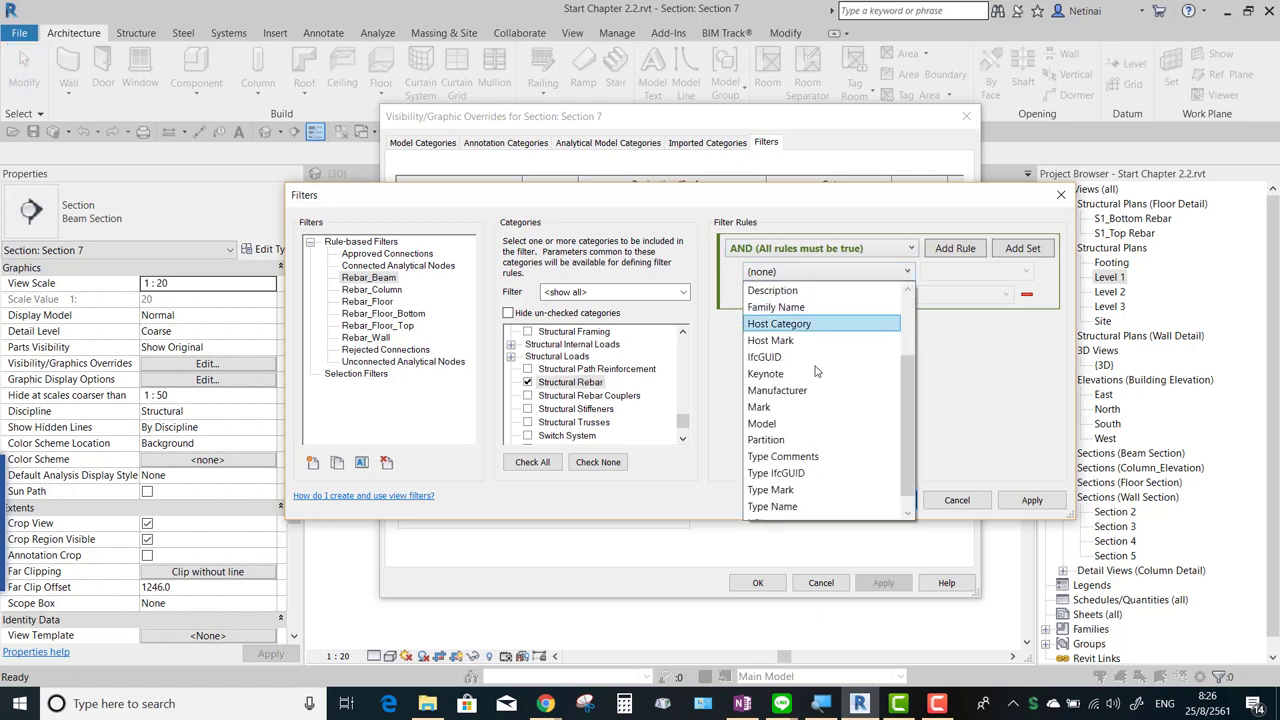
left_click(770, 440)
left_click(970, 272)
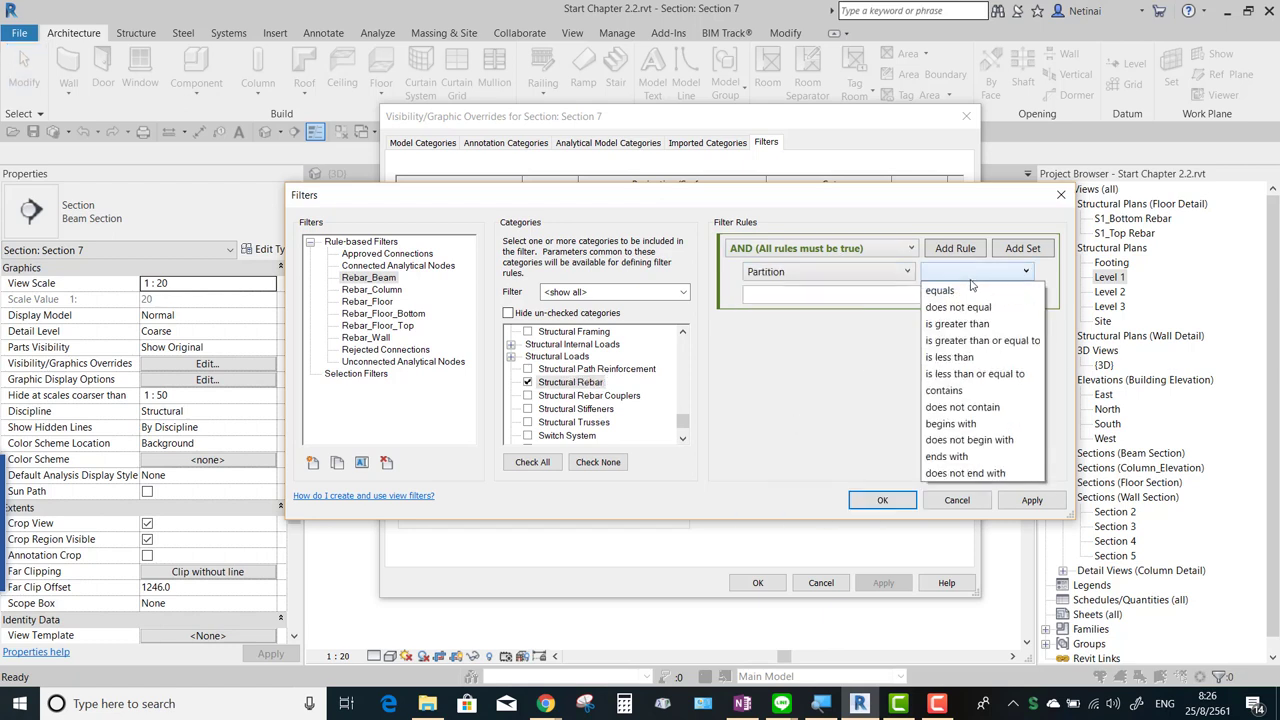
left_click(945, 390)
type("BEAM")
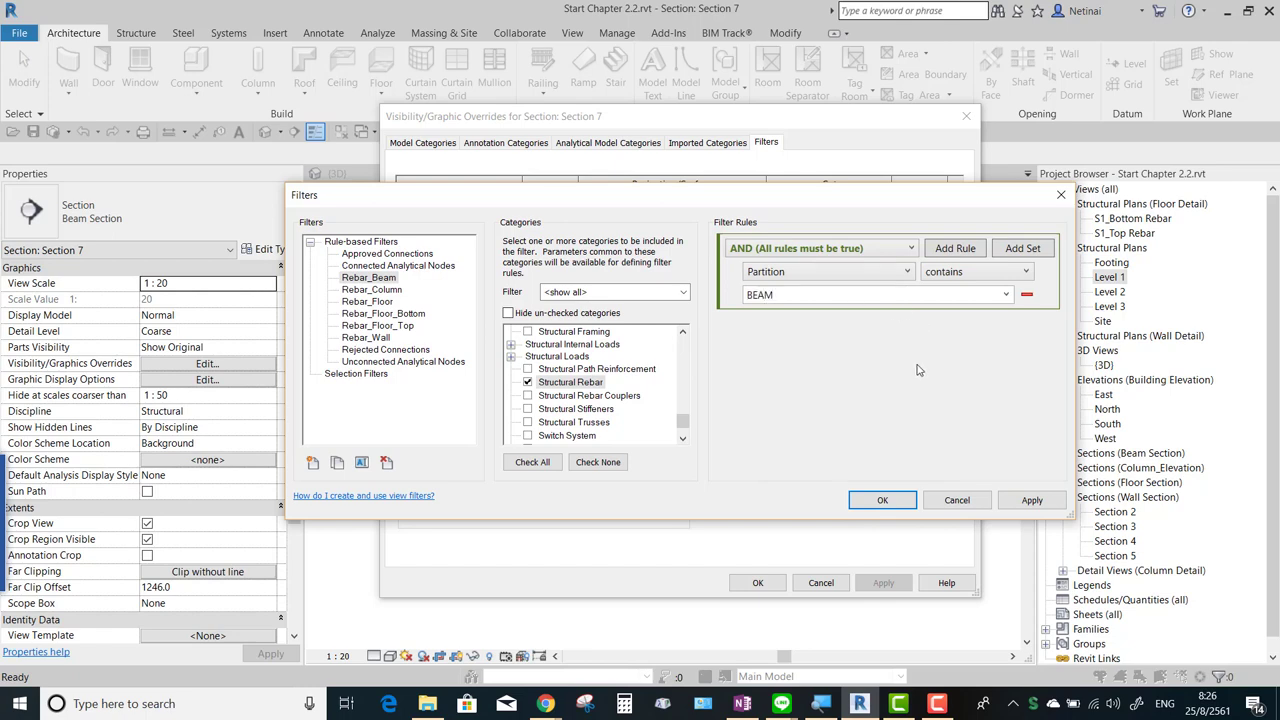
left_click(883, 499)
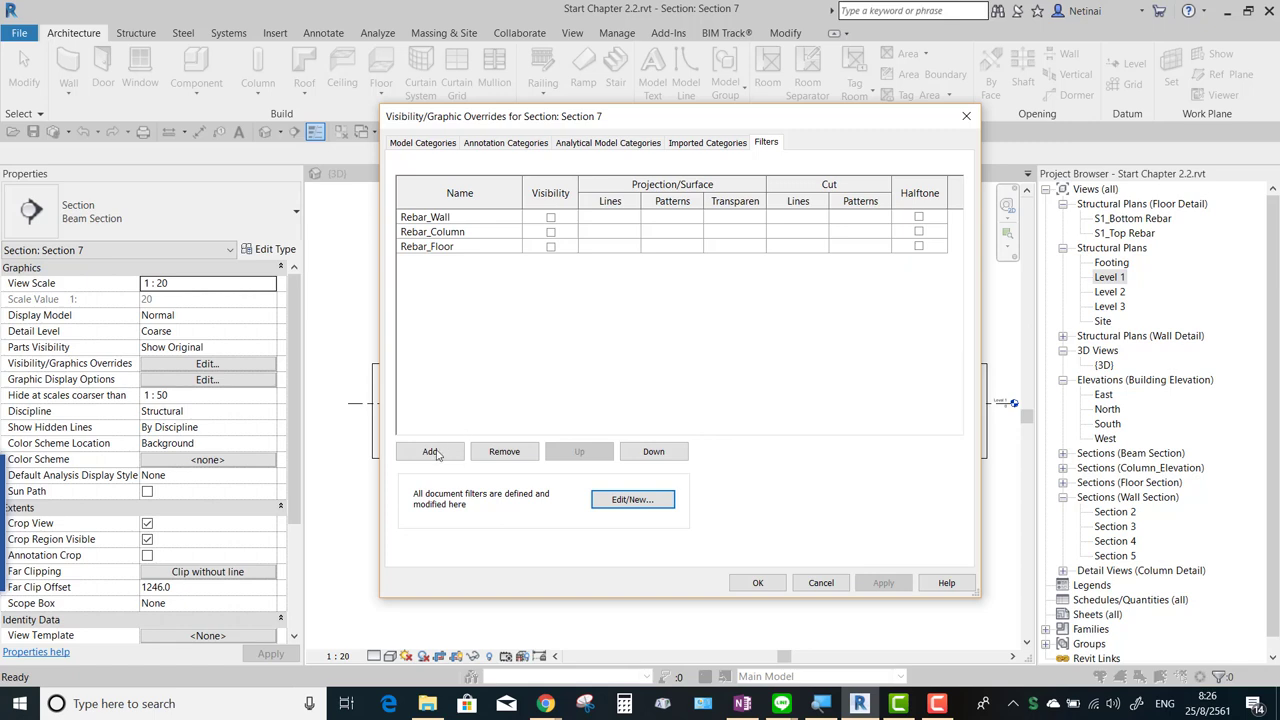
Add the Rebar_Beam filter to Section 7's visibility settings.
left_click(431, 452)
left_click(625, 307)
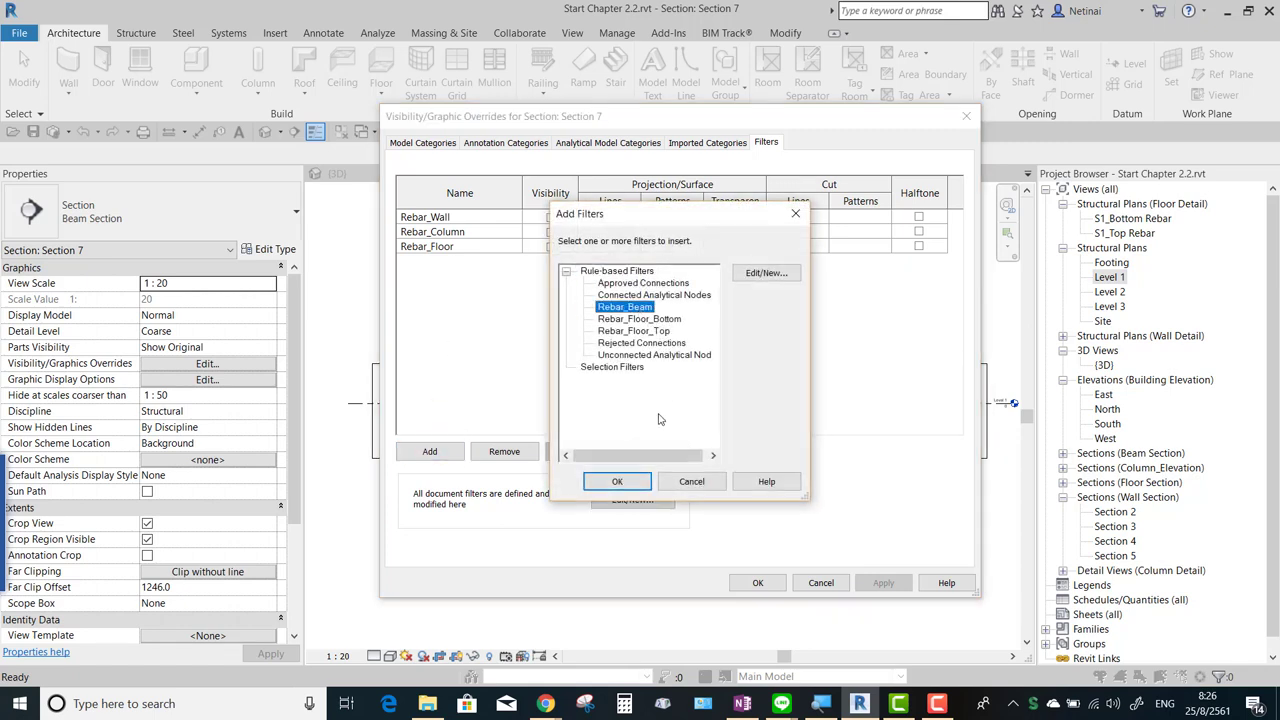
left_click(617, 481)
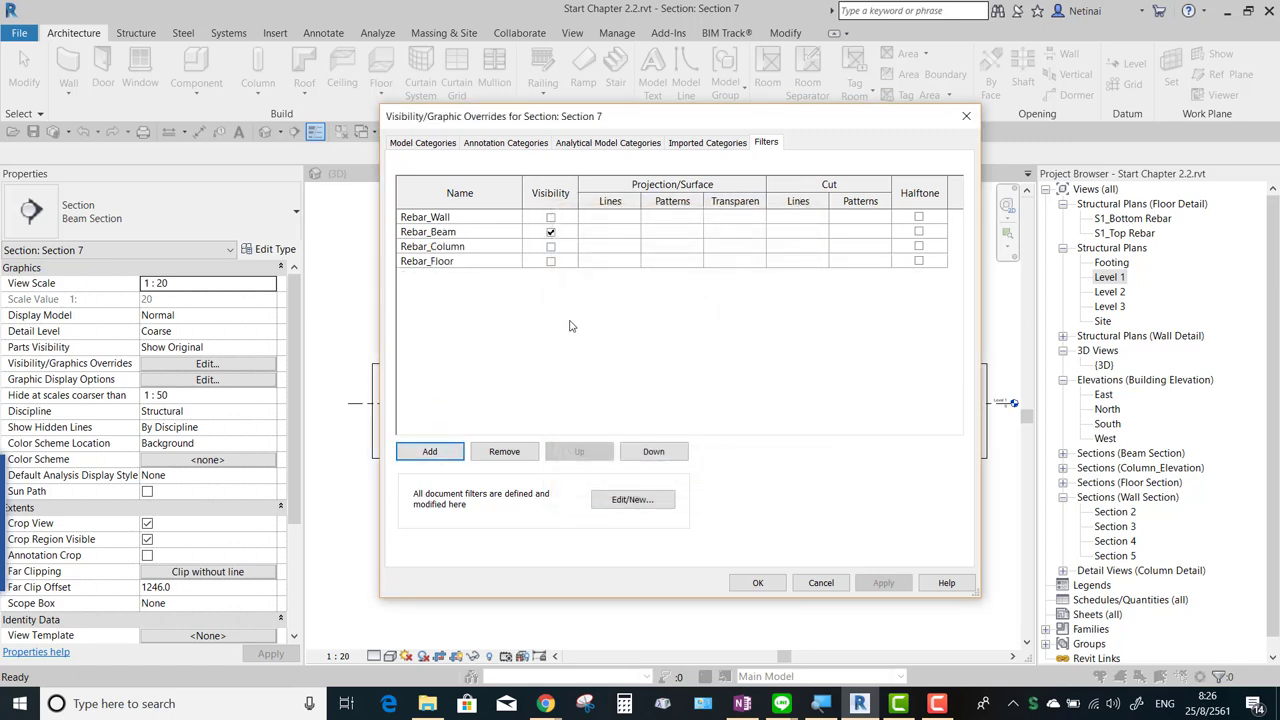
Override Rebar_Beam projection lines to magenta and apply the change to the section.
left_click(620, 236)
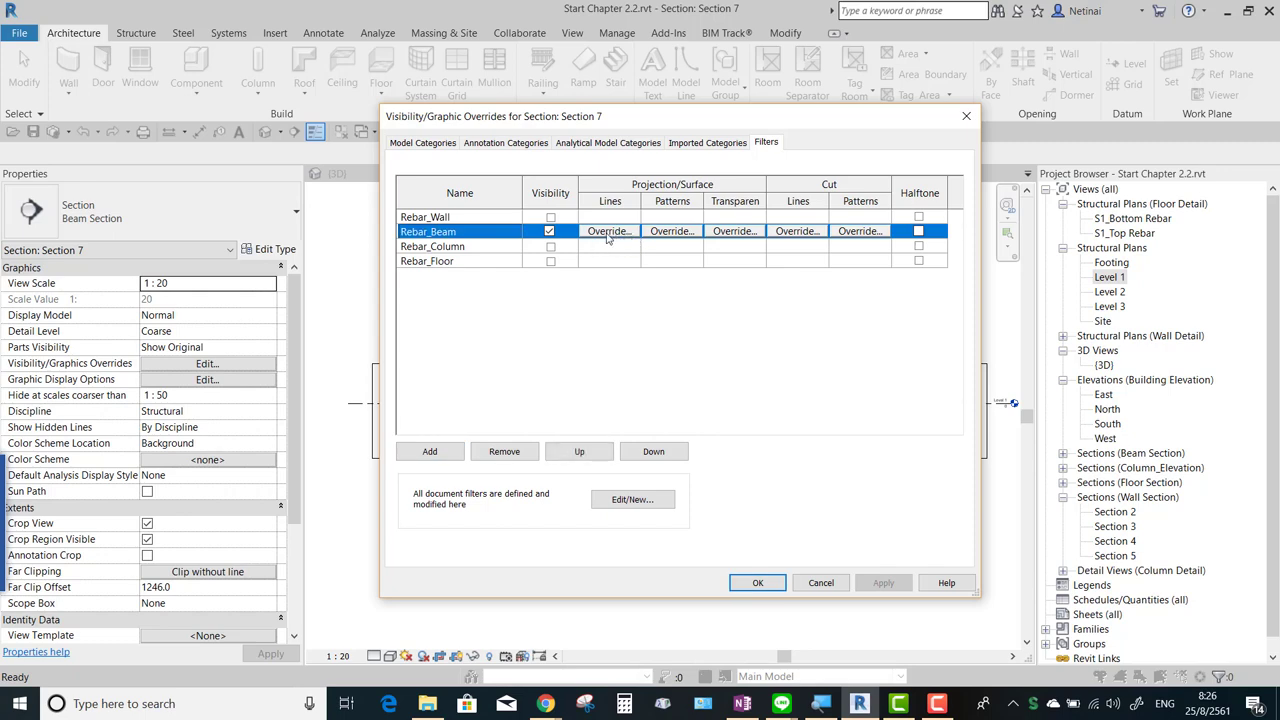
left_click(609, 231)
left_click(640, 331)
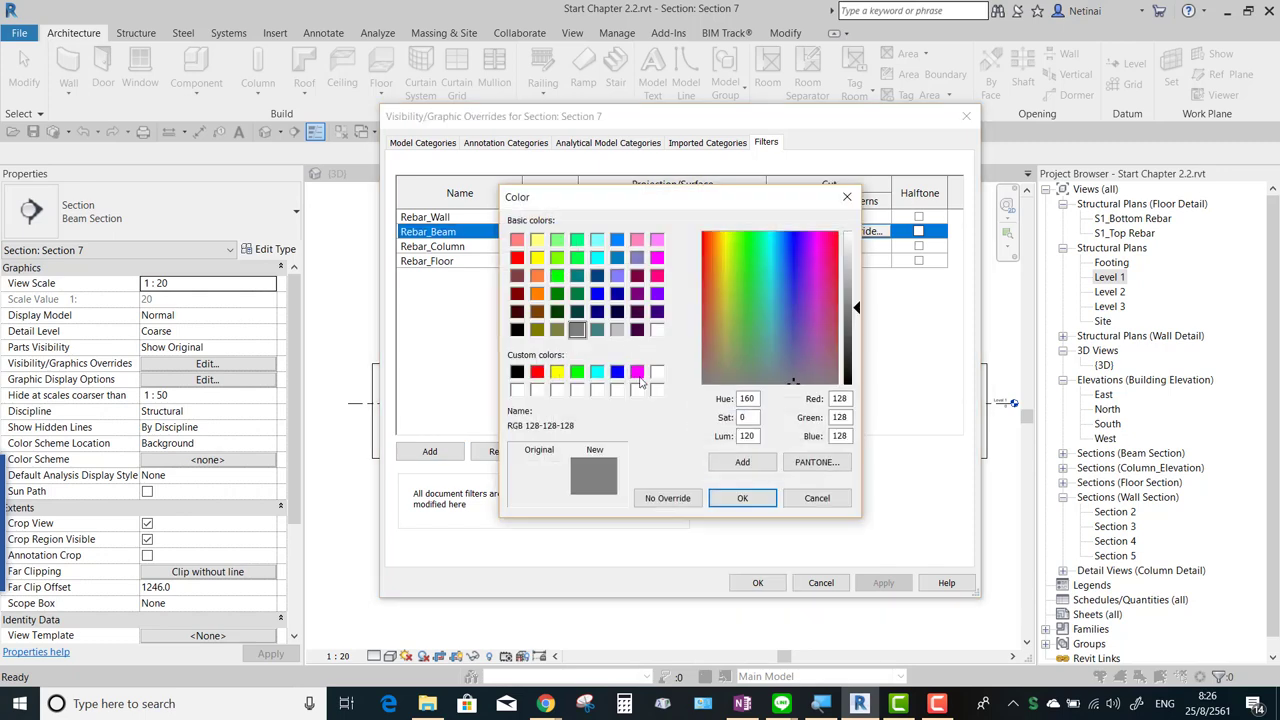
left_click(637, 371)
left_click(742, 498)
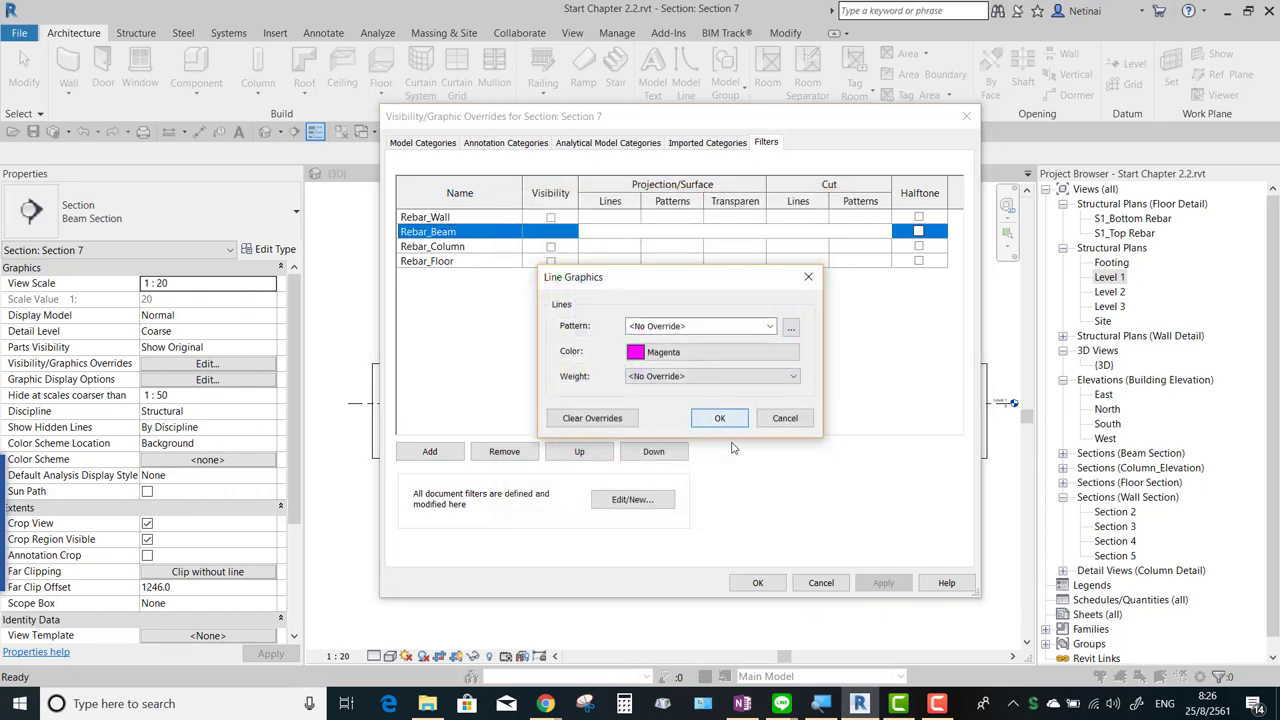
left_click(719, 418)
left_click(757, 583)
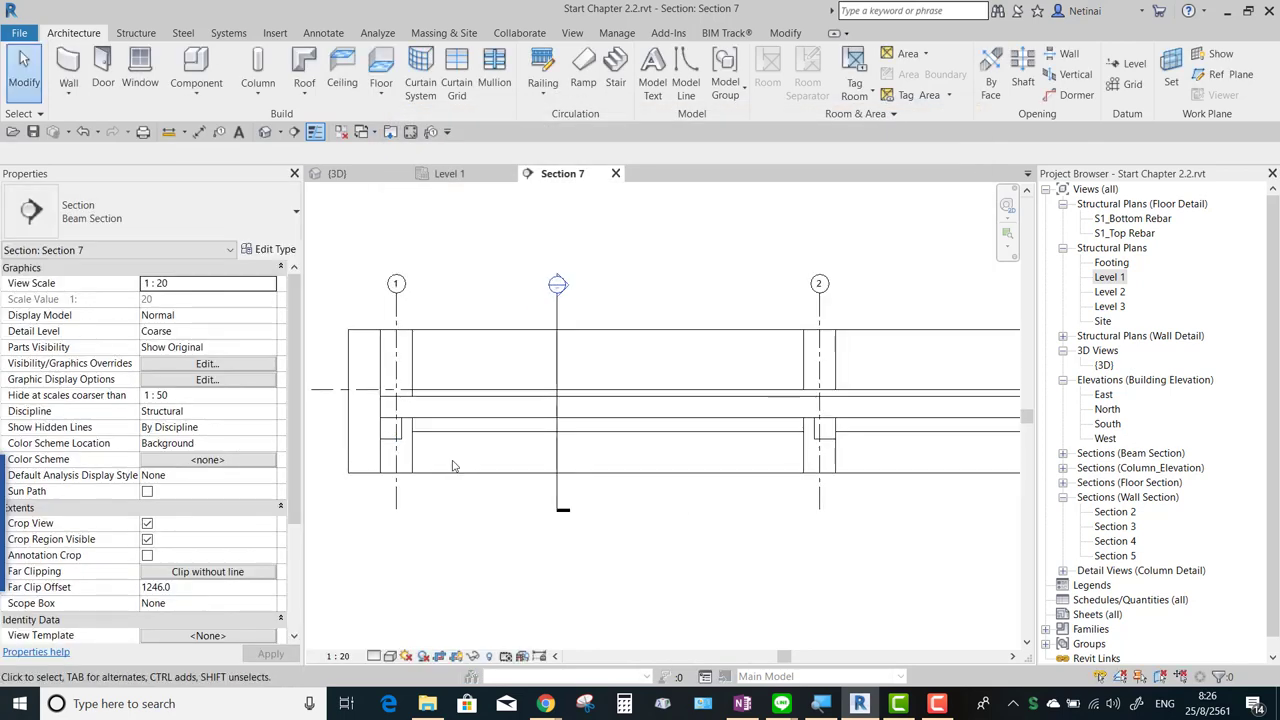
Start the Rebar tool with a Maximum Spacing layout at 100 mm.
middle_click_drag(452, 466, 485, 451)
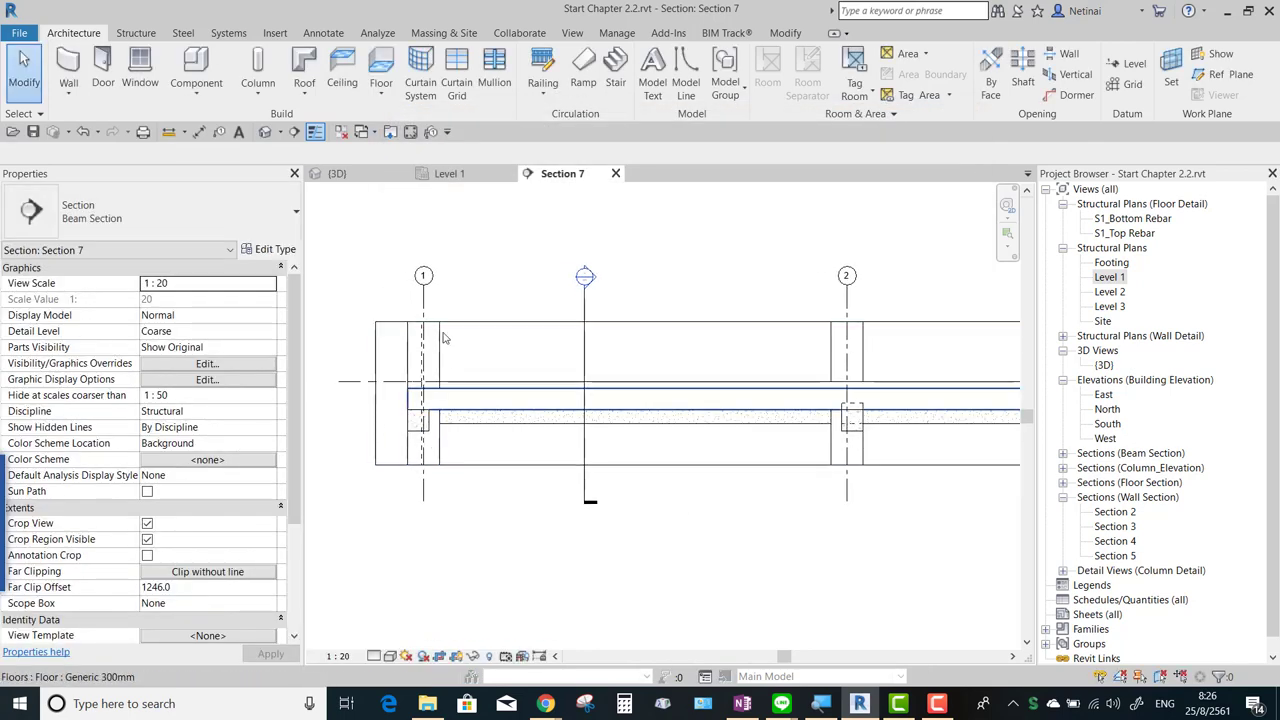
key("r")
key("b")
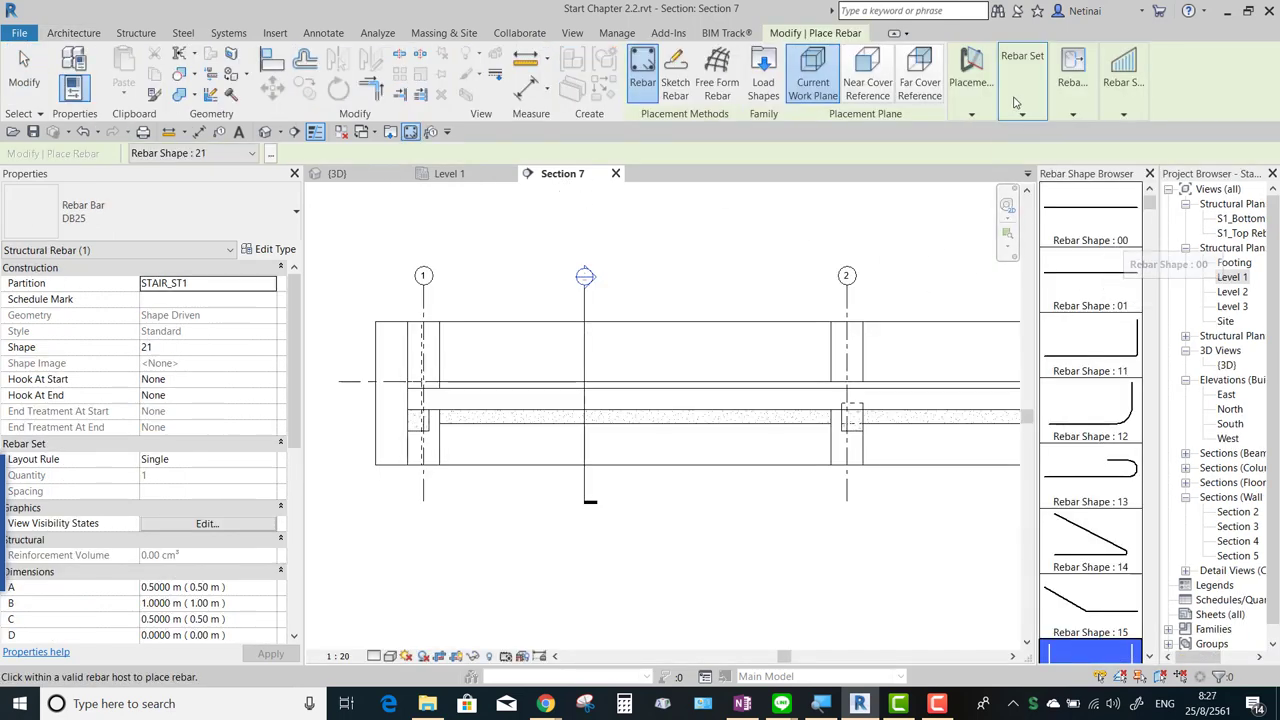
left_click(981, 103)
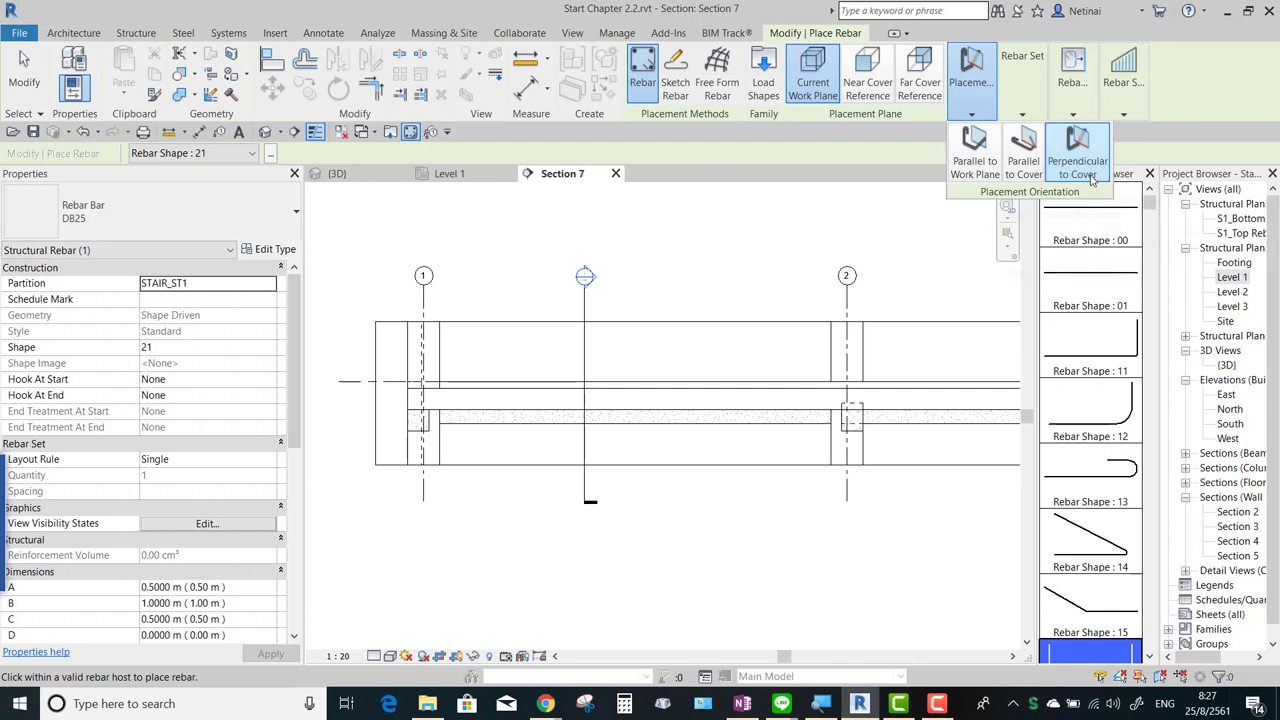
left_click(1022, 113)
left_click(1022, 113)
left_click(1110, 133)
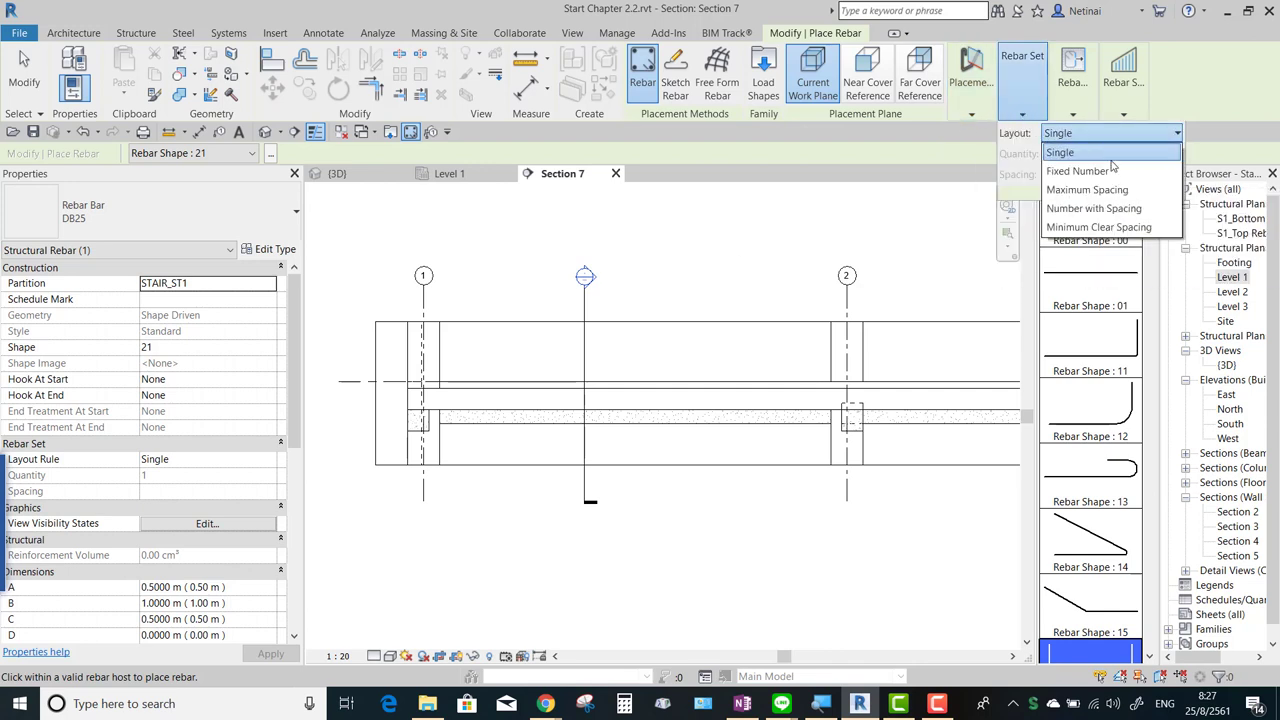
left_click(1095, 189)
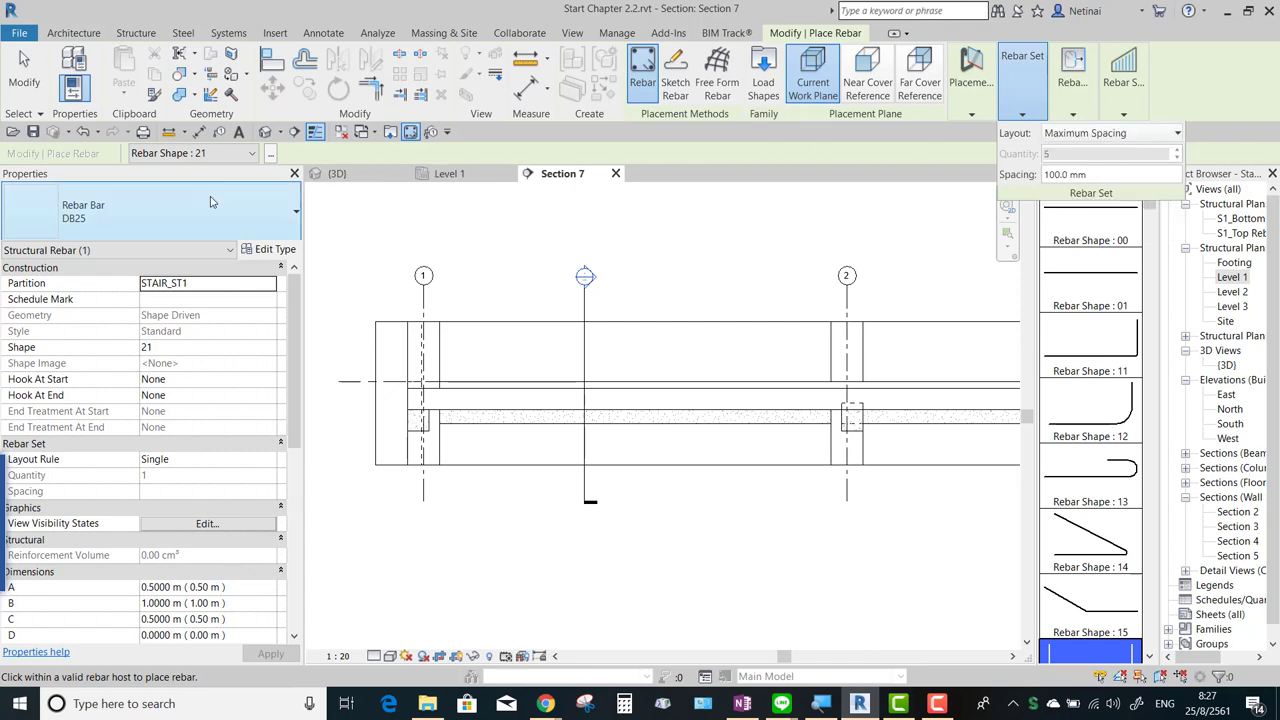
left_click(150, 210)
Choose the M_T1 stirrup shape with RB9 bar size.
left_click(228, 153)
left_click(228, 153)
left_click(228, 153)
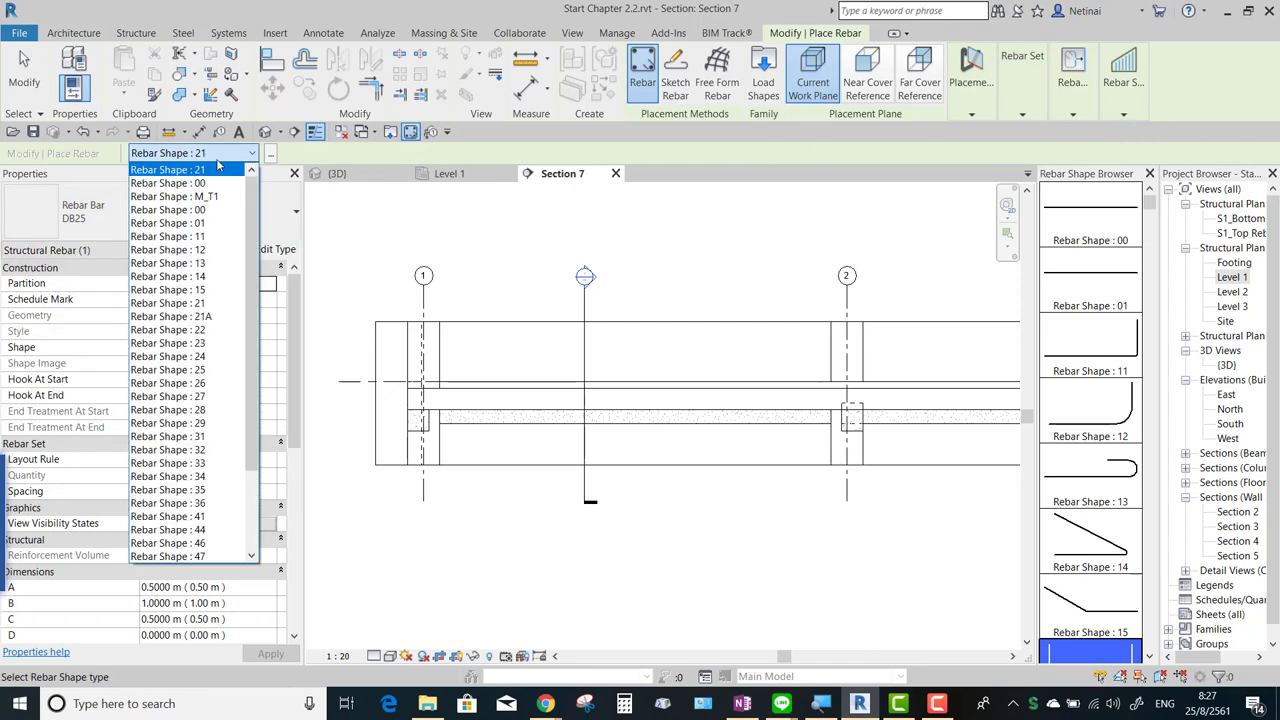
left_click(180, 190)
left_click(181, 224)
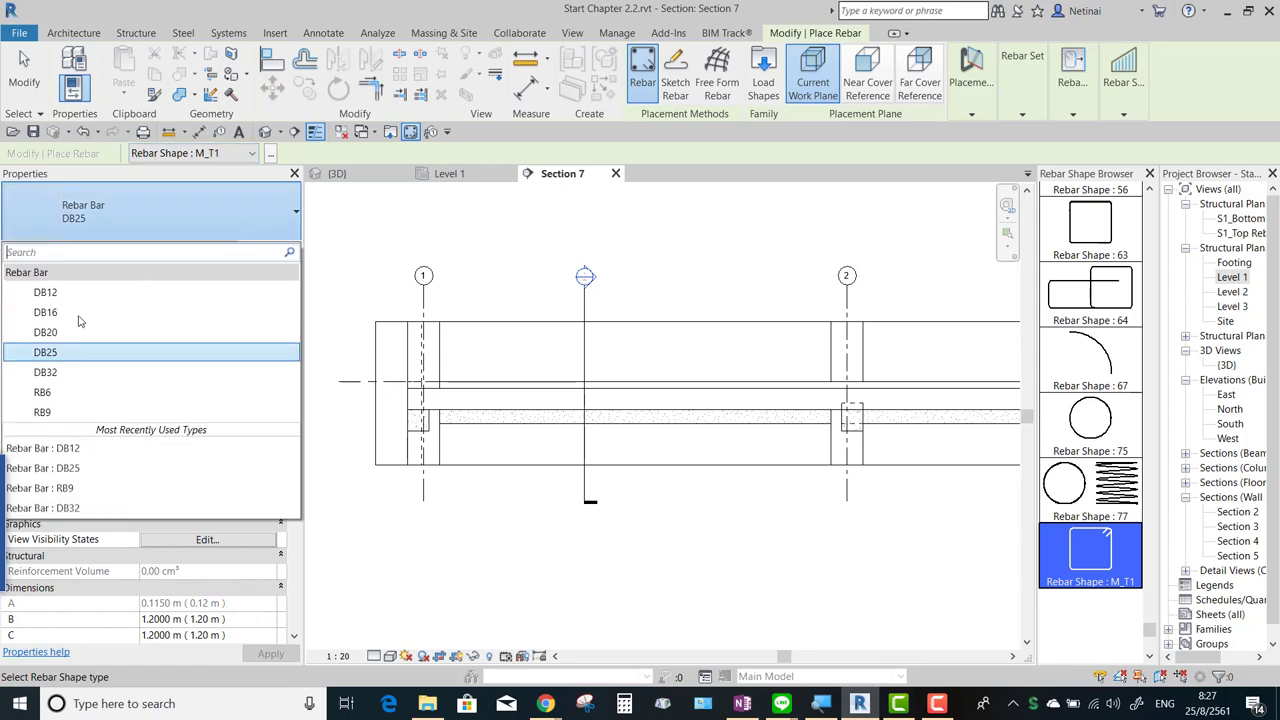
left_click(76, 415)
Place the RB9 stirrup set against the far cover face in the span between grids 1 and 2.
scroll(464, 414, "up", 2)
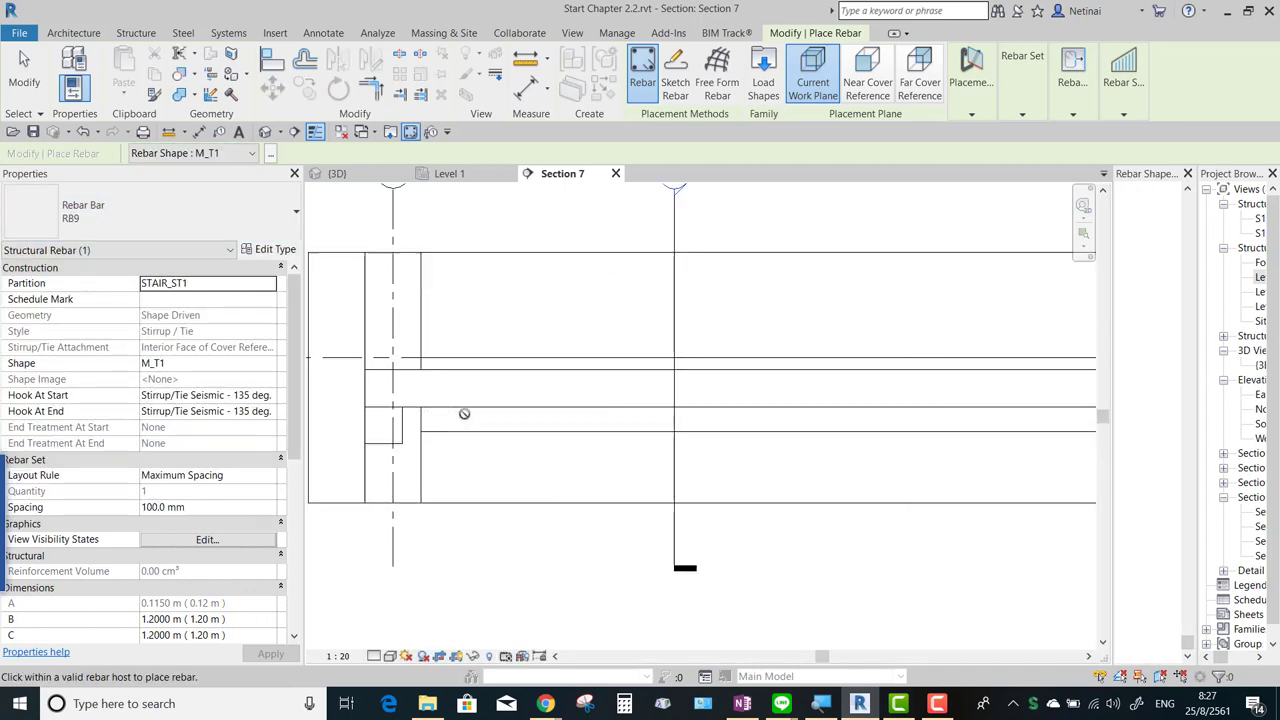
scroll(460, 417, "up", 1)
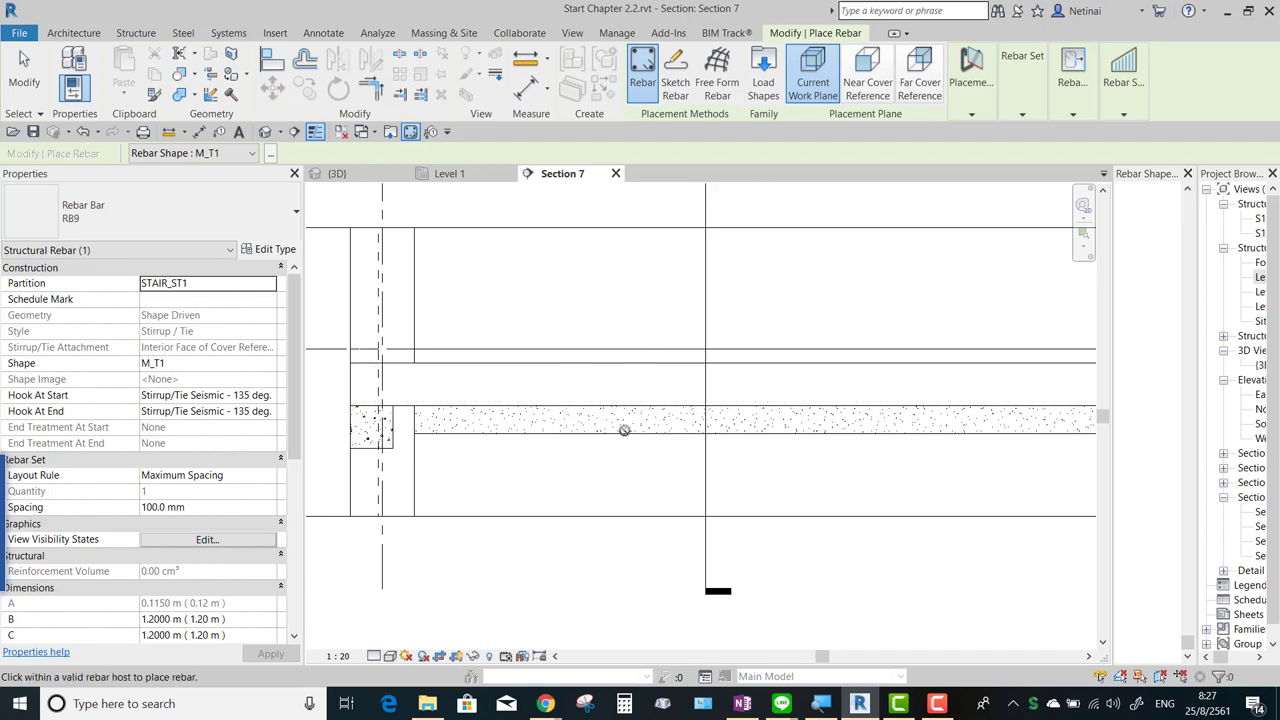
scroll(624, 430, "down", 2)
left_click(919, 75)
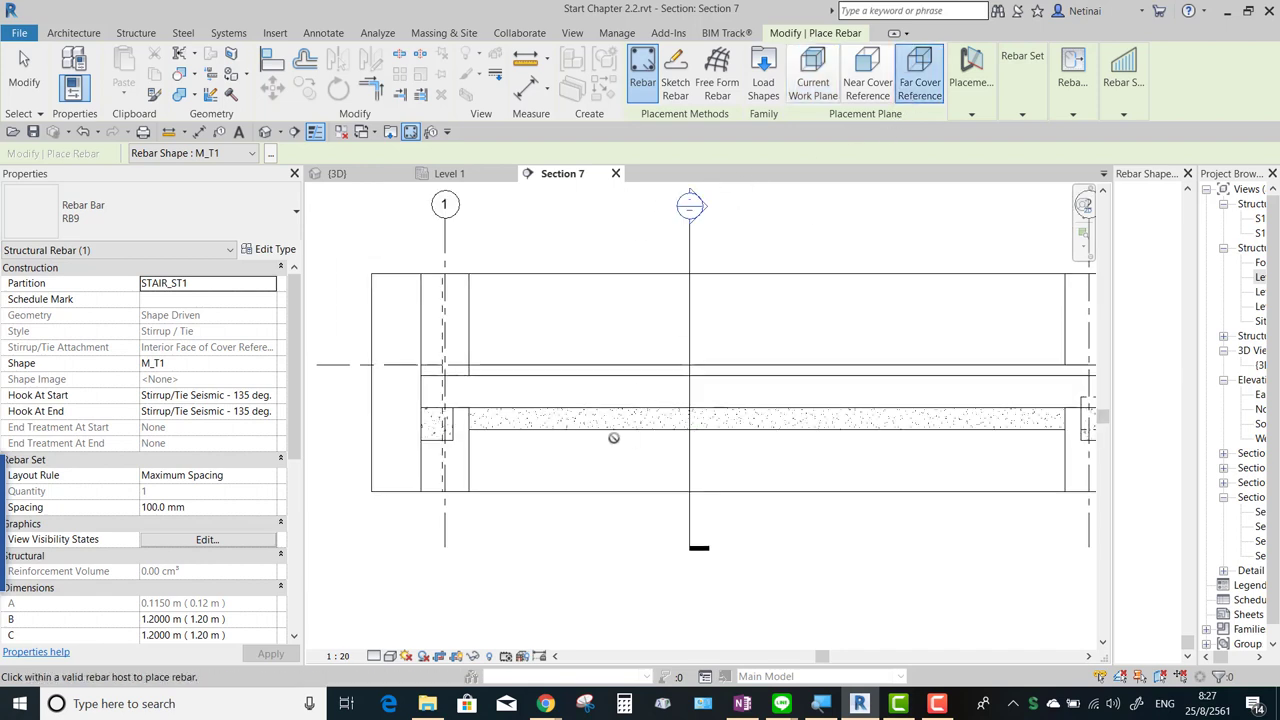
scroll(592, 421, "up", 2)
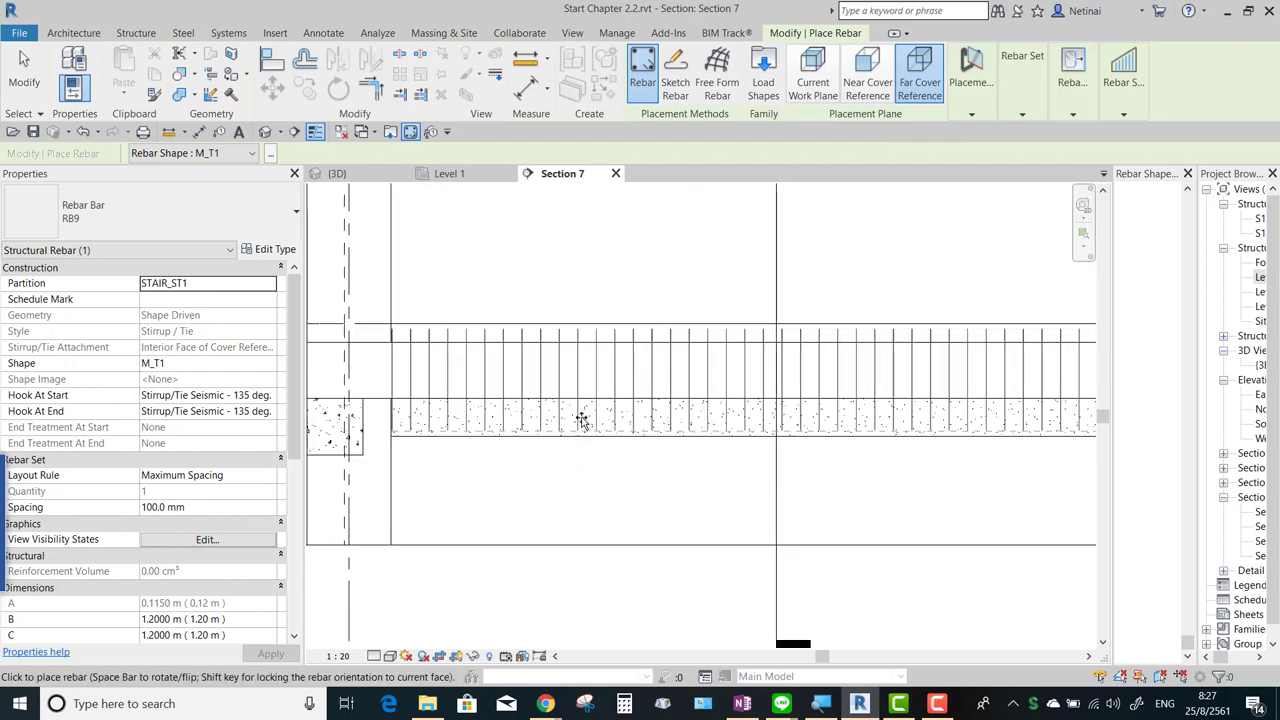
scroll(605, 413, "down", 2)
key("Escape")
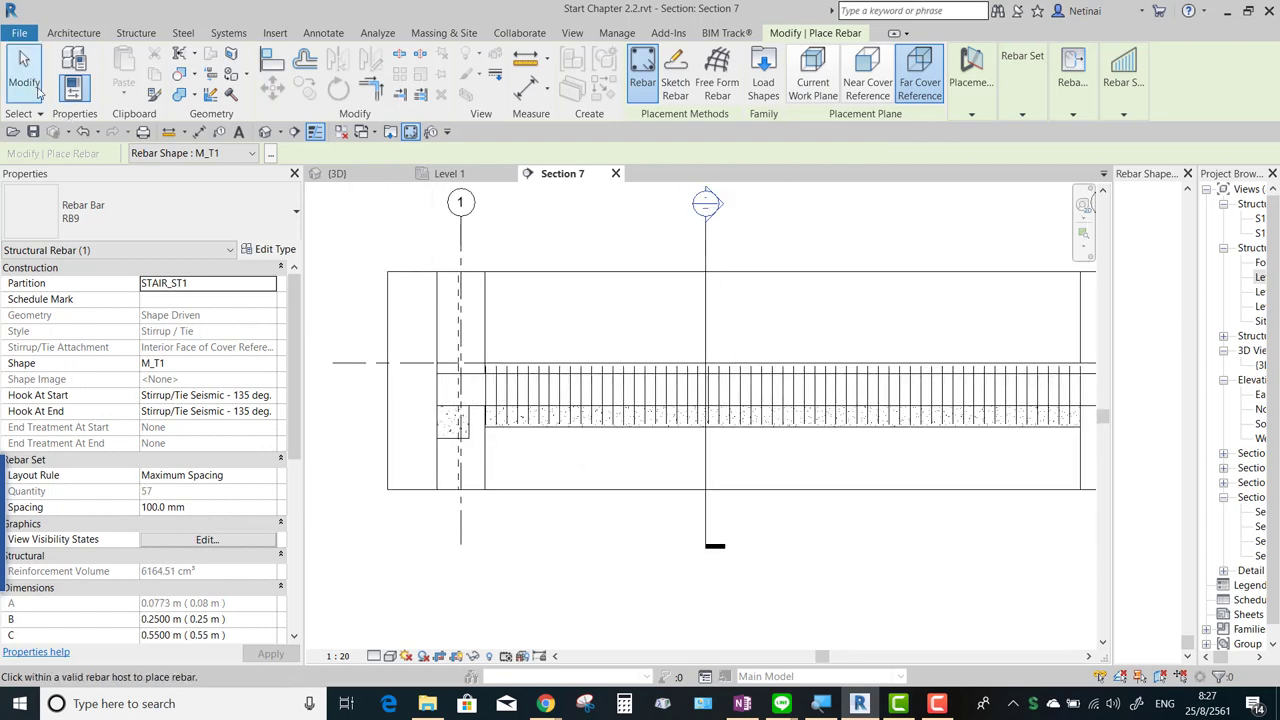
scroll(521, 415, "up", 3)
Change the stirrup set's Partition from STAIR_ST1 to BEAM_B1.
scroll(580, 440, "down", 1)
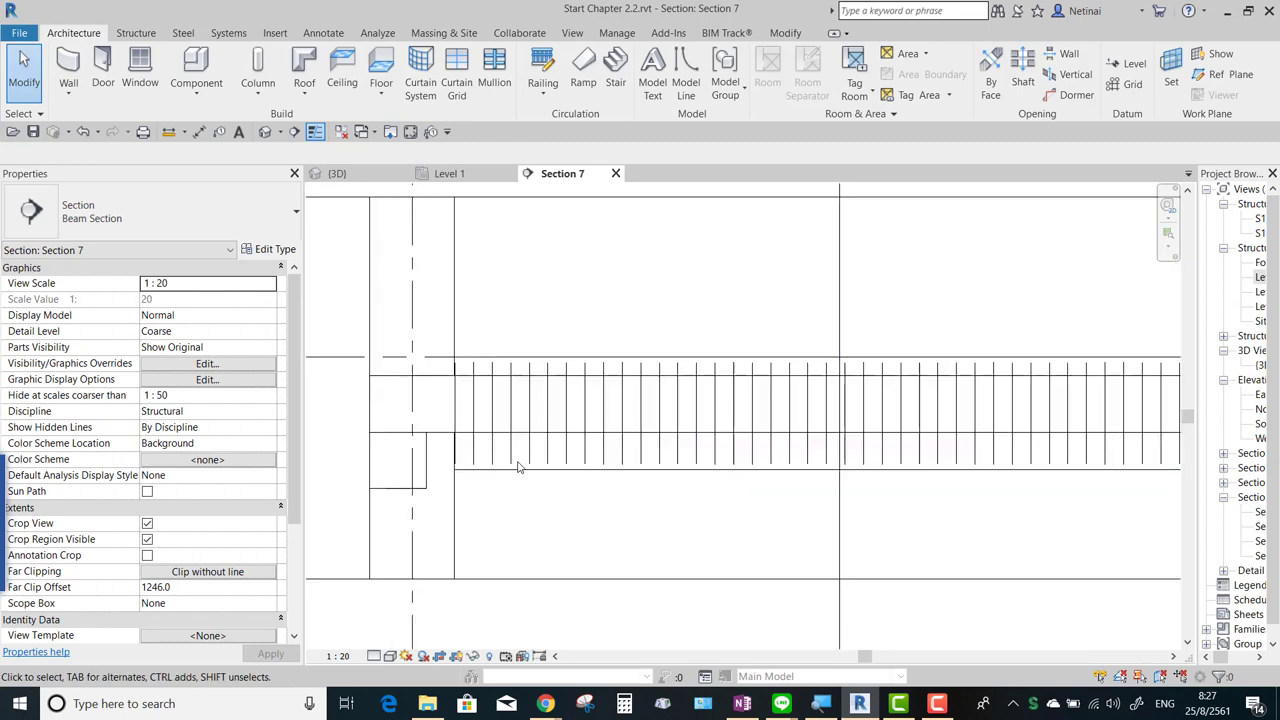
scroll(619, 414, "down", 1)
scroll(580, 460, "down", 1)
scroll(931, 546, "up", 1)
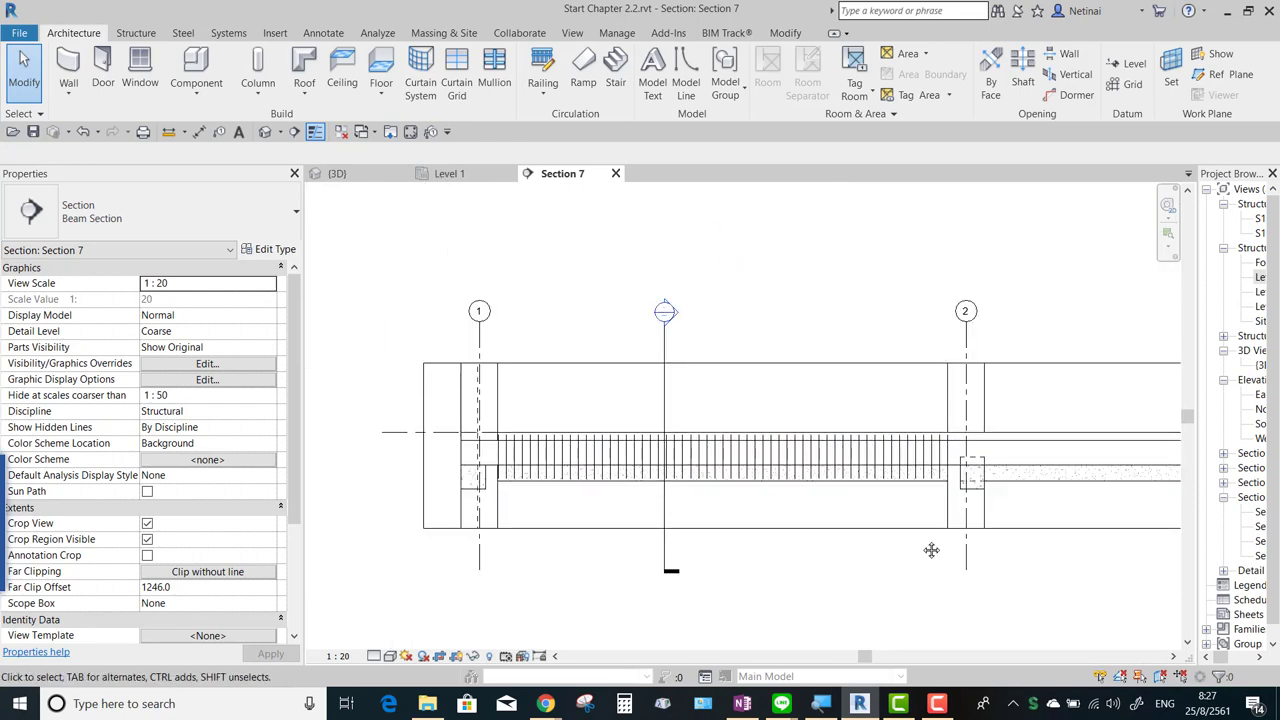
scroll(850, 500, "down", 1)
scroll(755, 443, "down", 2)
scroll(755, 443, "up", 3)
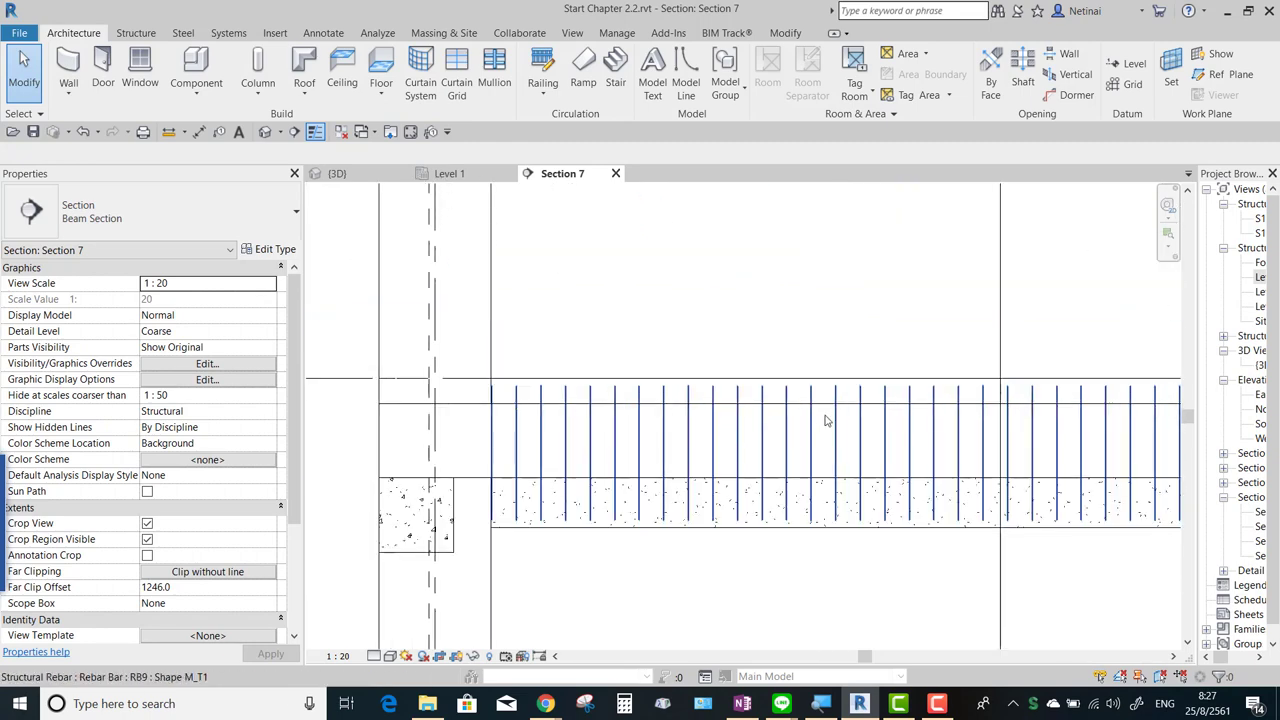
left_click(770, 425)
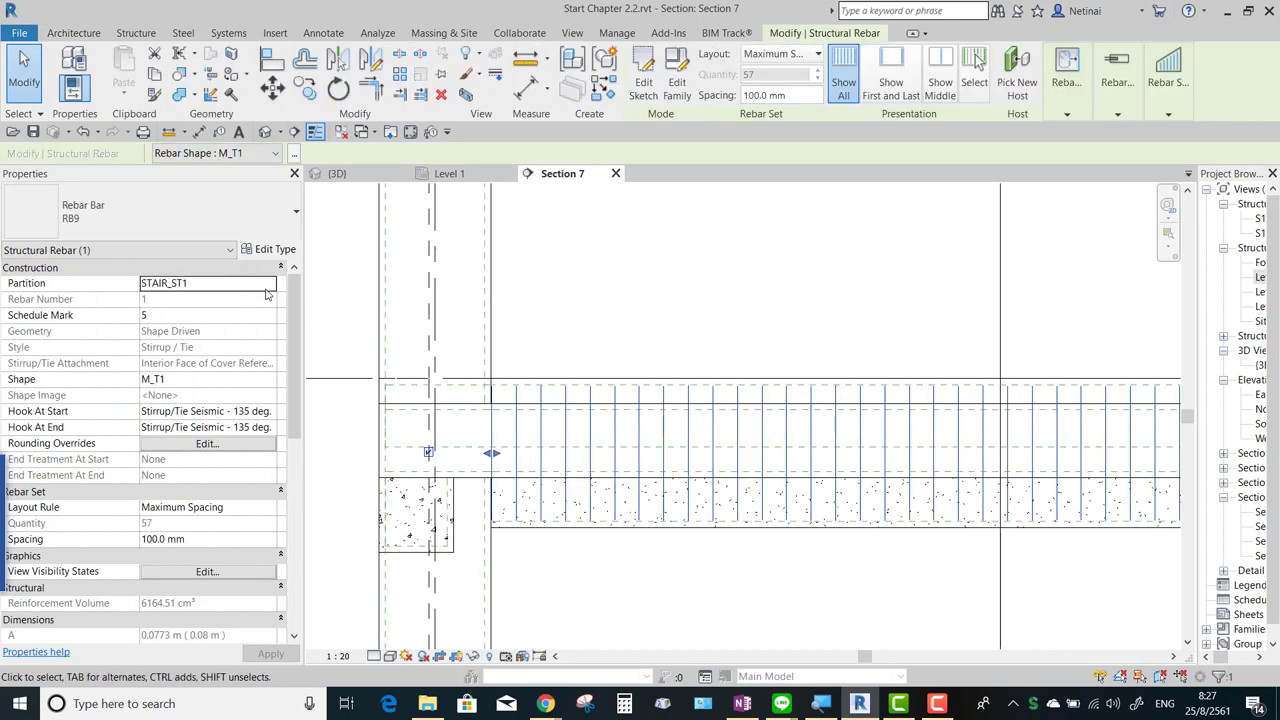
left_click(267, 288)
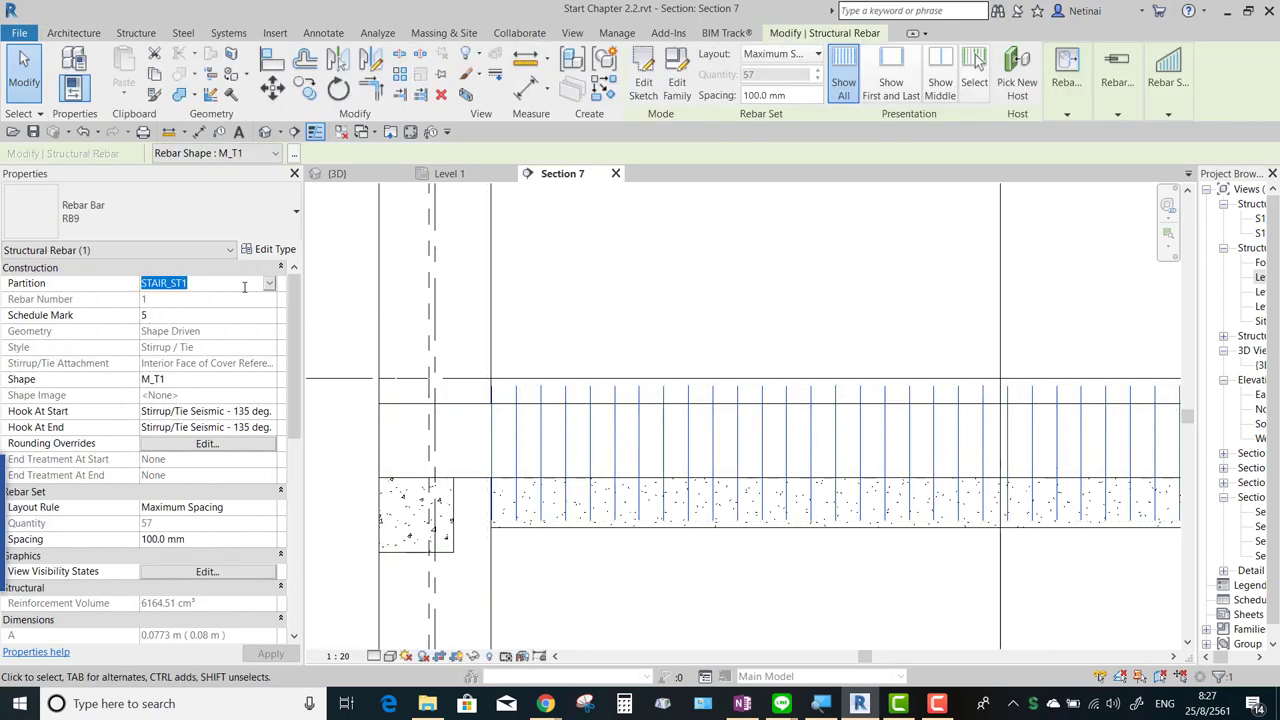
type("BEAM_")
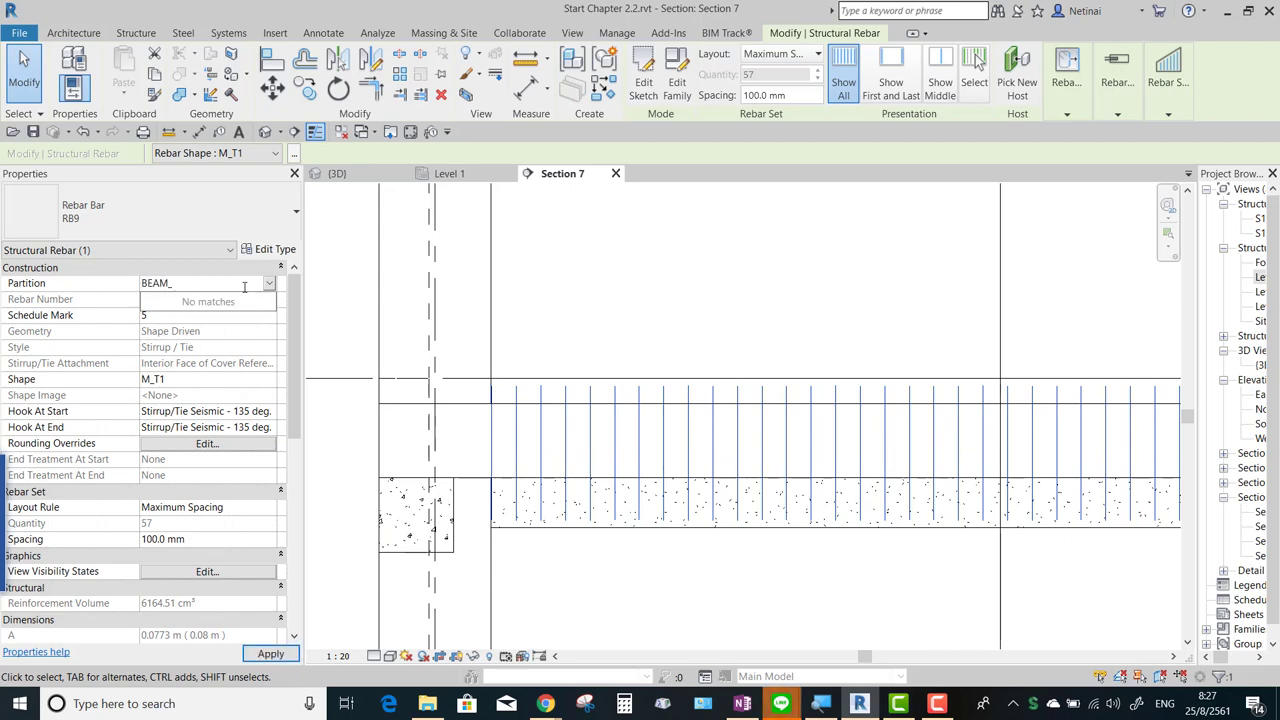
type("B1")
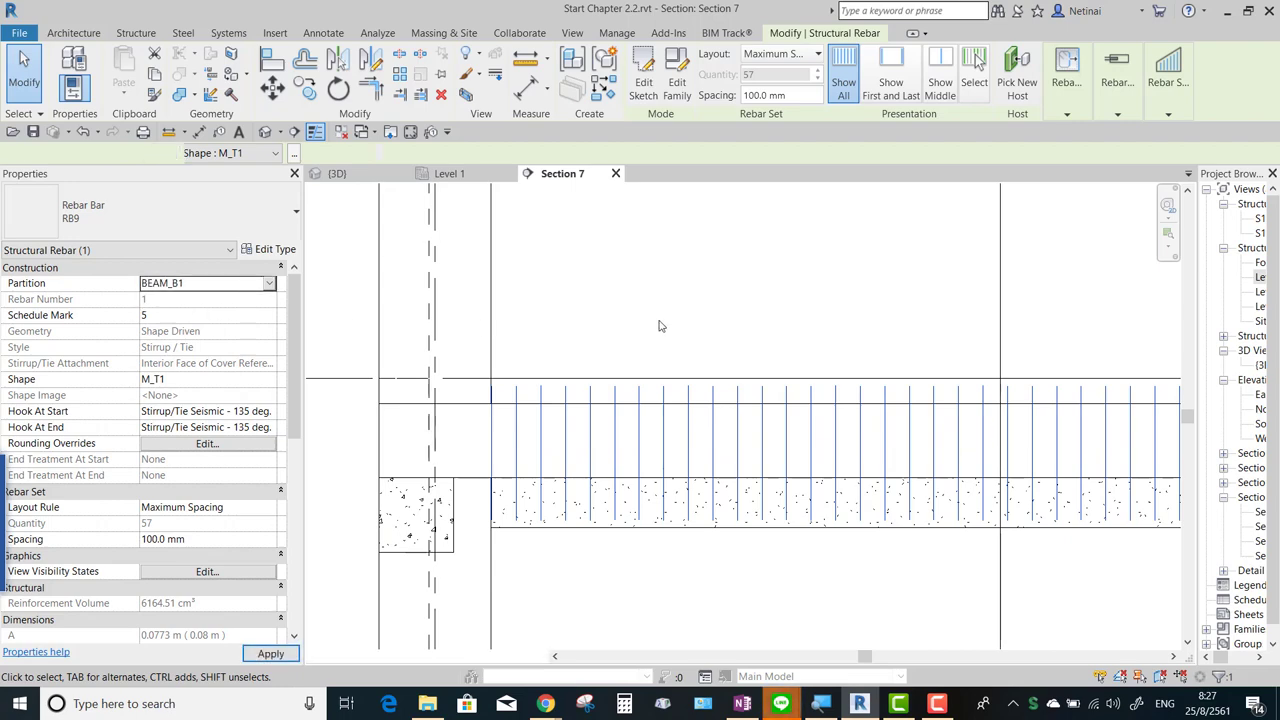
left_click(631, 357)
scroll(631, 357, "down", 3)
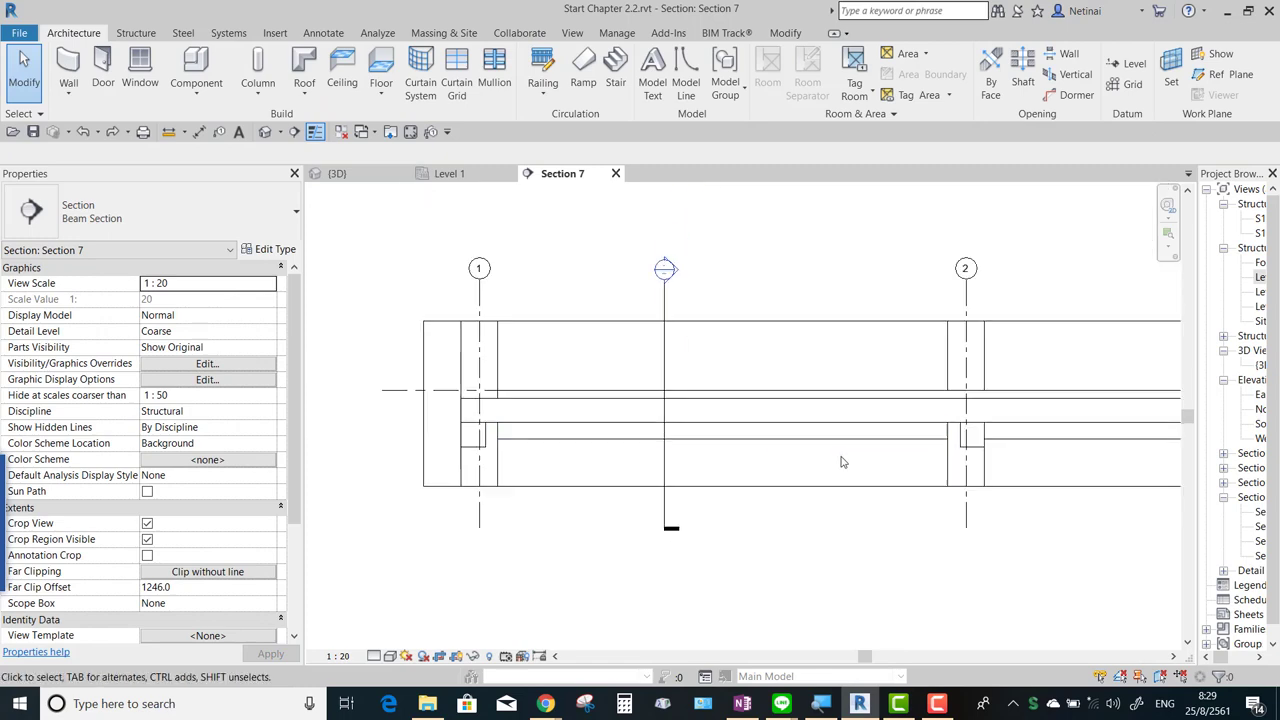
Frame the left beam end and bring up Section 7's Visibility/Graphics filter settings.
scroll(841, 462, "up", 1)
scroll(554, 477, "up", 1)
scroll(597, 506, "up", 1)
scroll(593, 493, "up", 1)
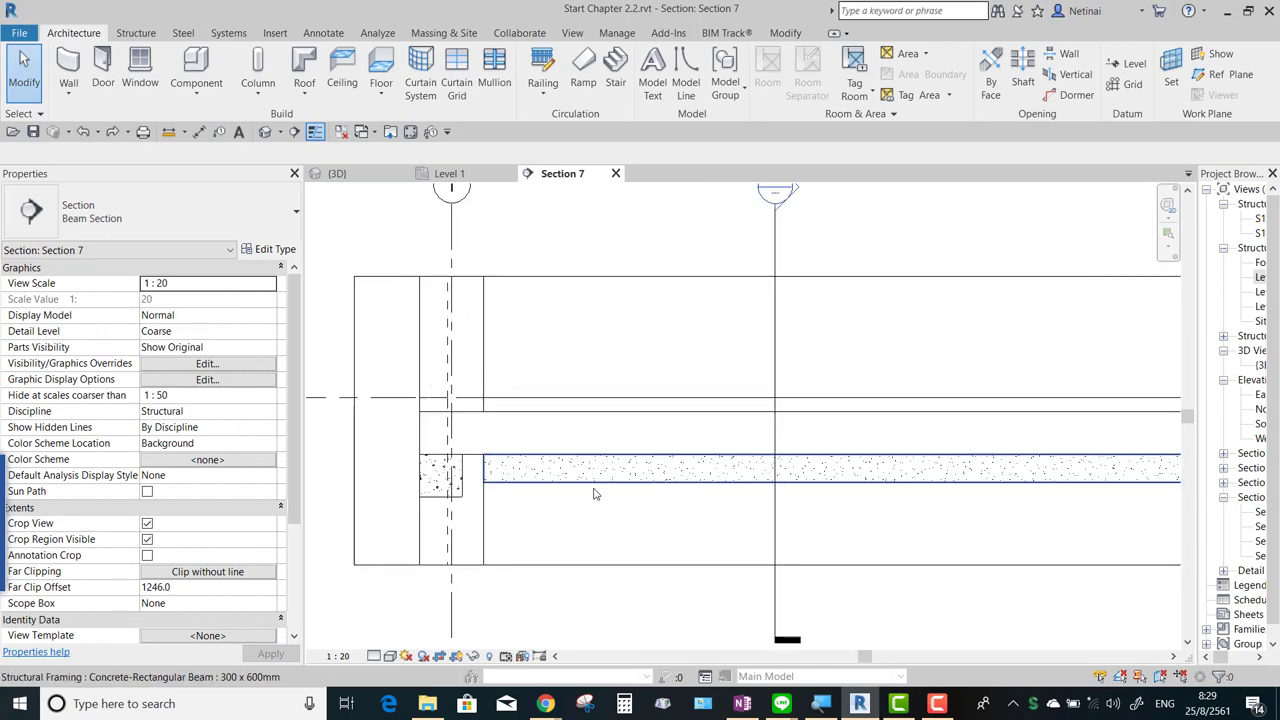
middle_click_drag(593, 493, 638, 501)
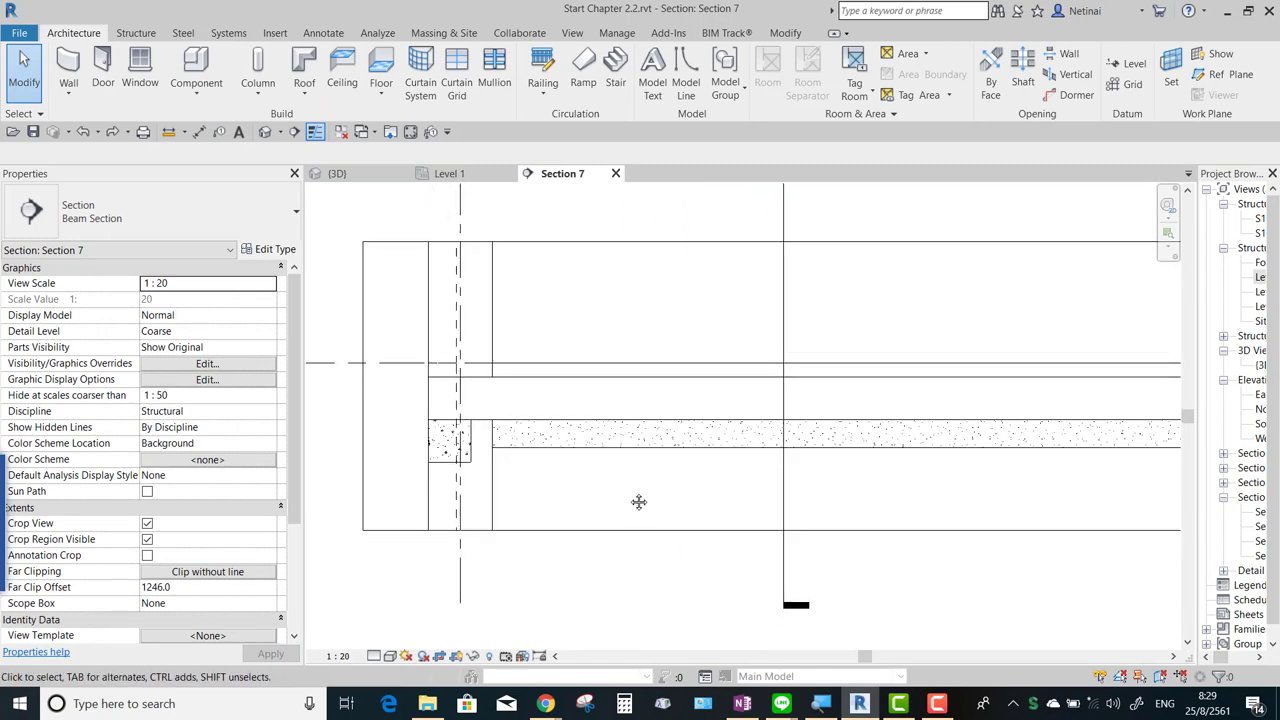
key("v")
key("g")
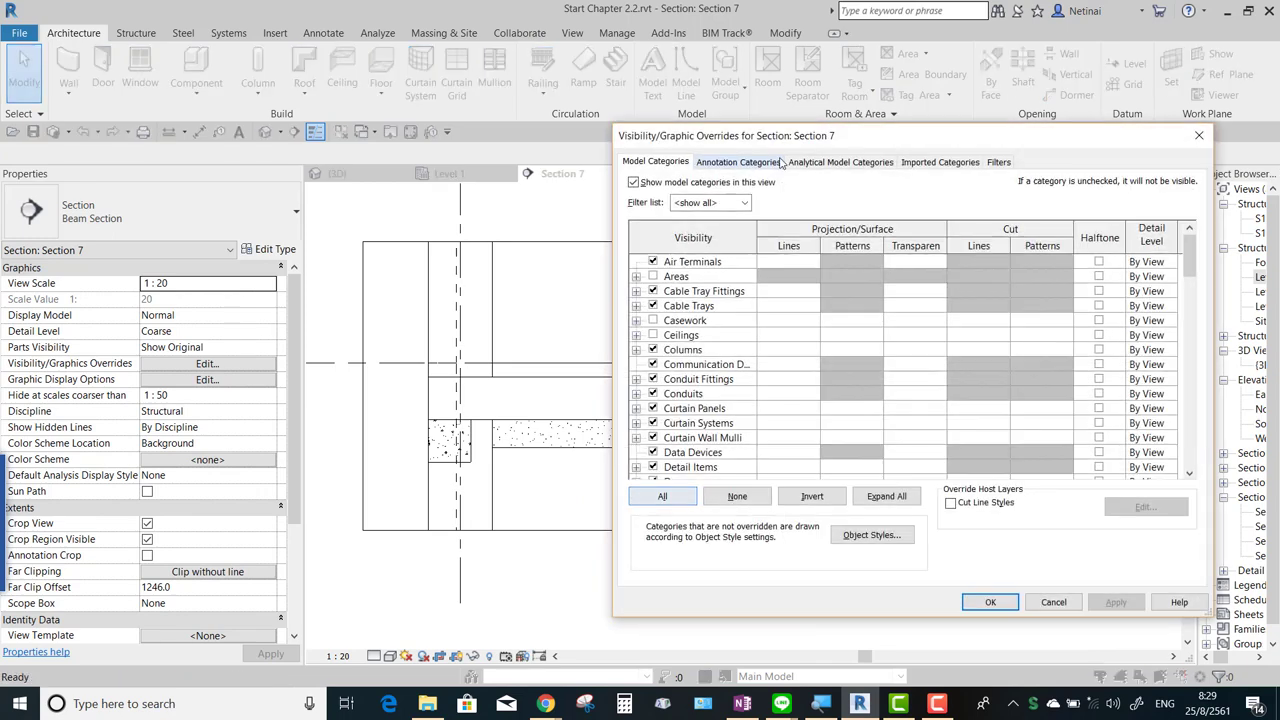
left_click(998, 162)
Turn on Rebar_Wall and Rebar_Column filter visibility, apply, and open Rebar_Column's rules for editing.
mouse_move(886, 133)
left_mouse_down()
mouse_move(919, 139)
mouse_move(898, 98)
left_mouse_up()
left_click(864, 219)
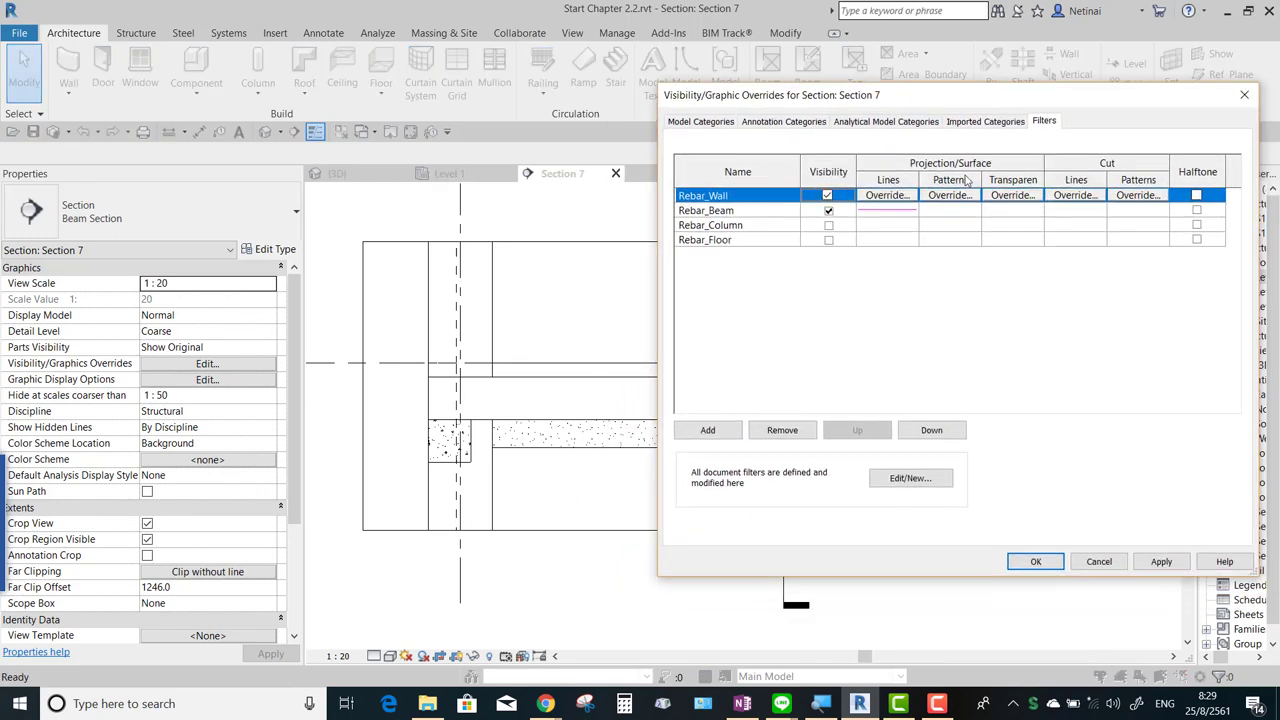
left_click(1161, 561)
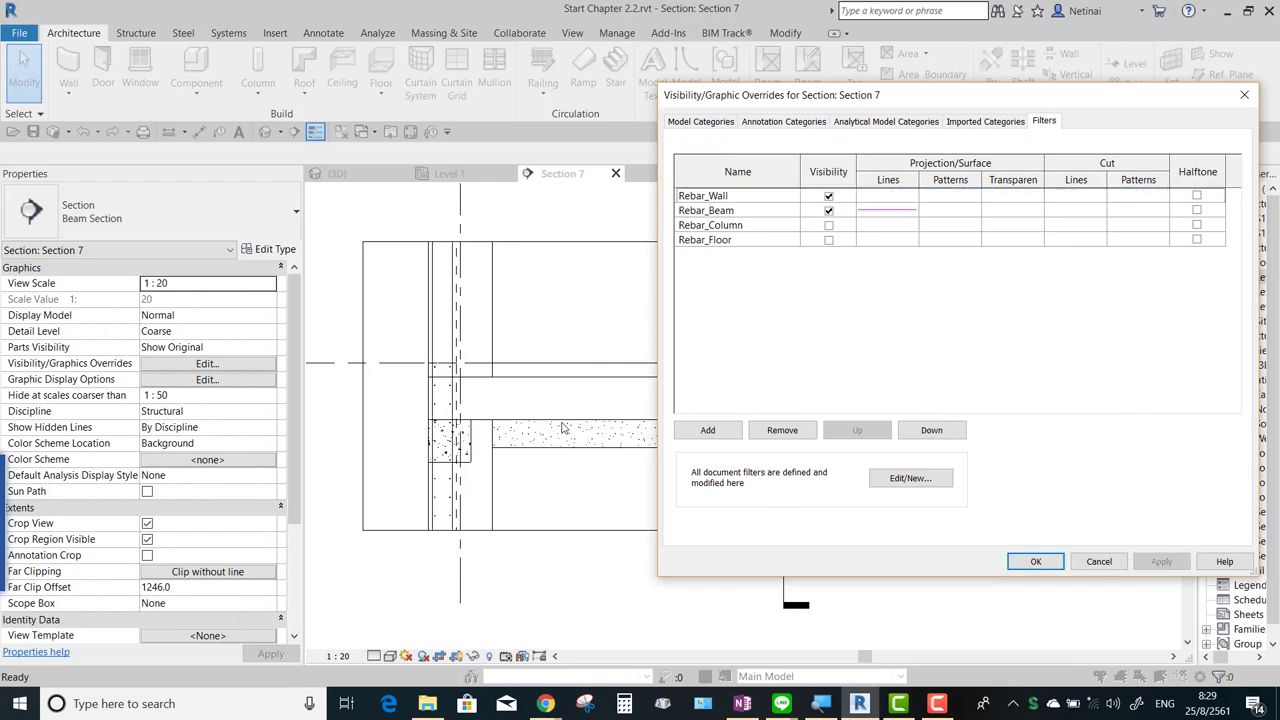
left_click(828, 225)
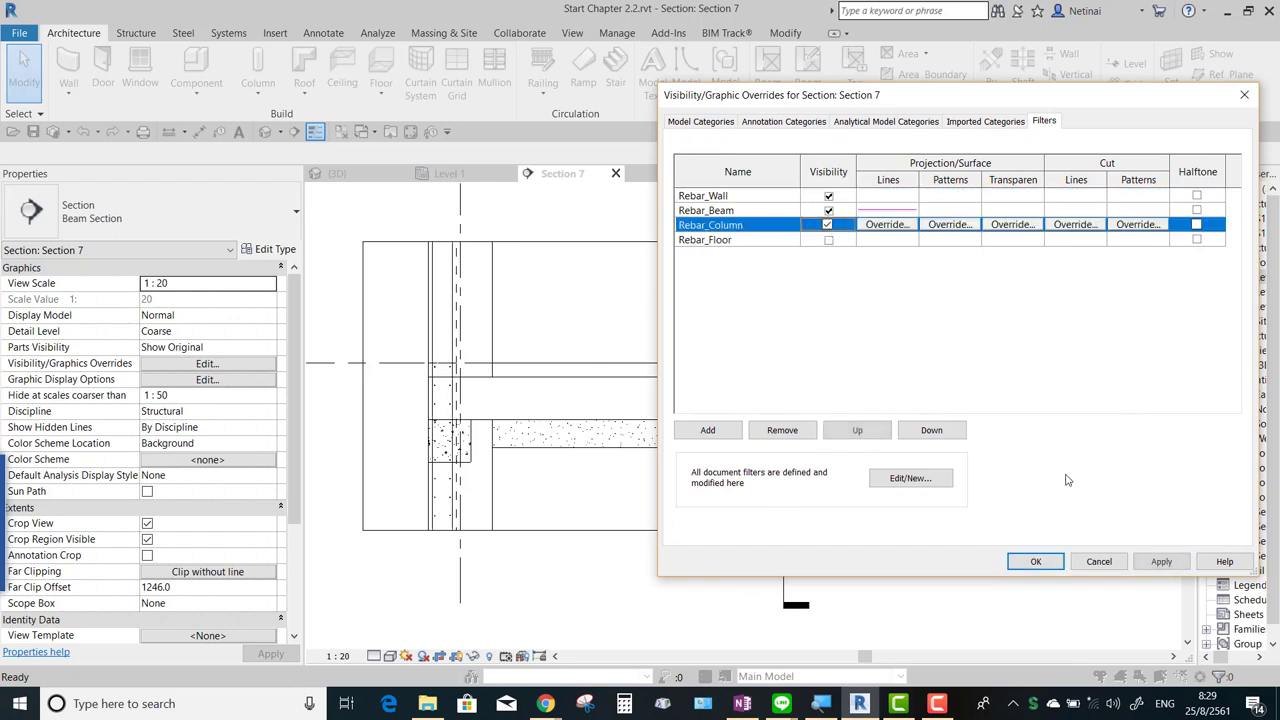
left_click(1161, 561)
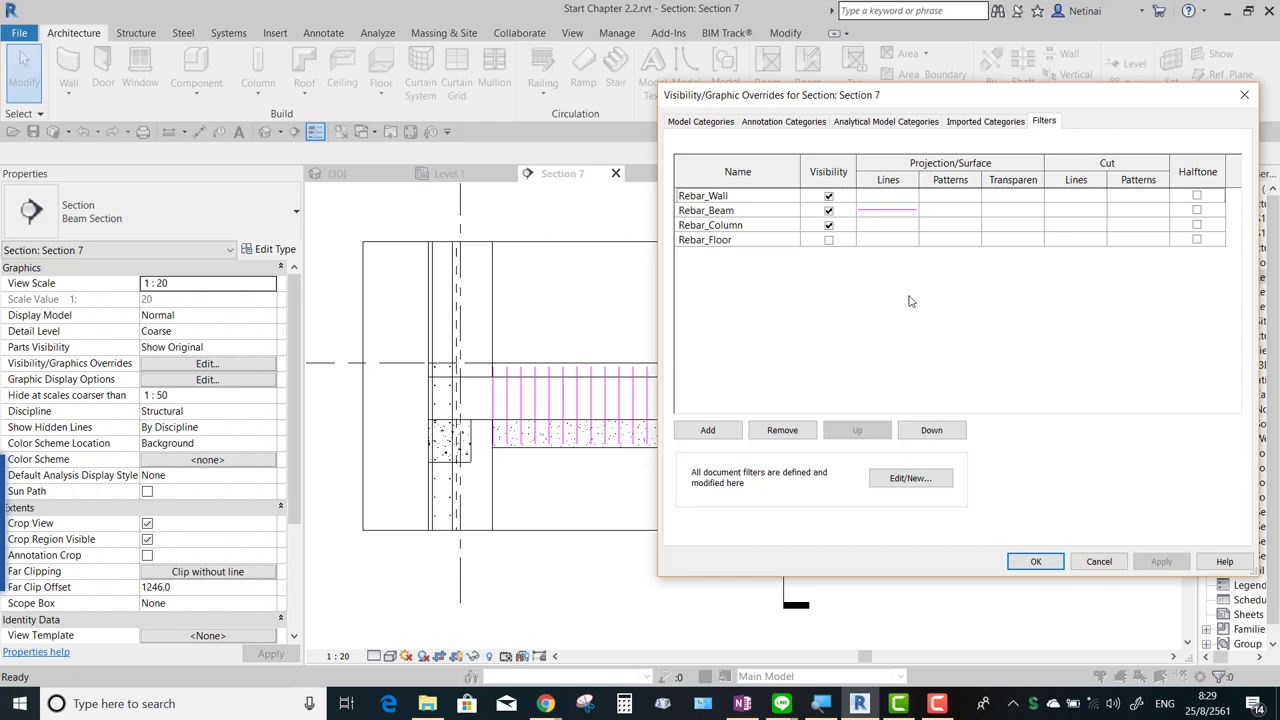
left_click(768, 228)
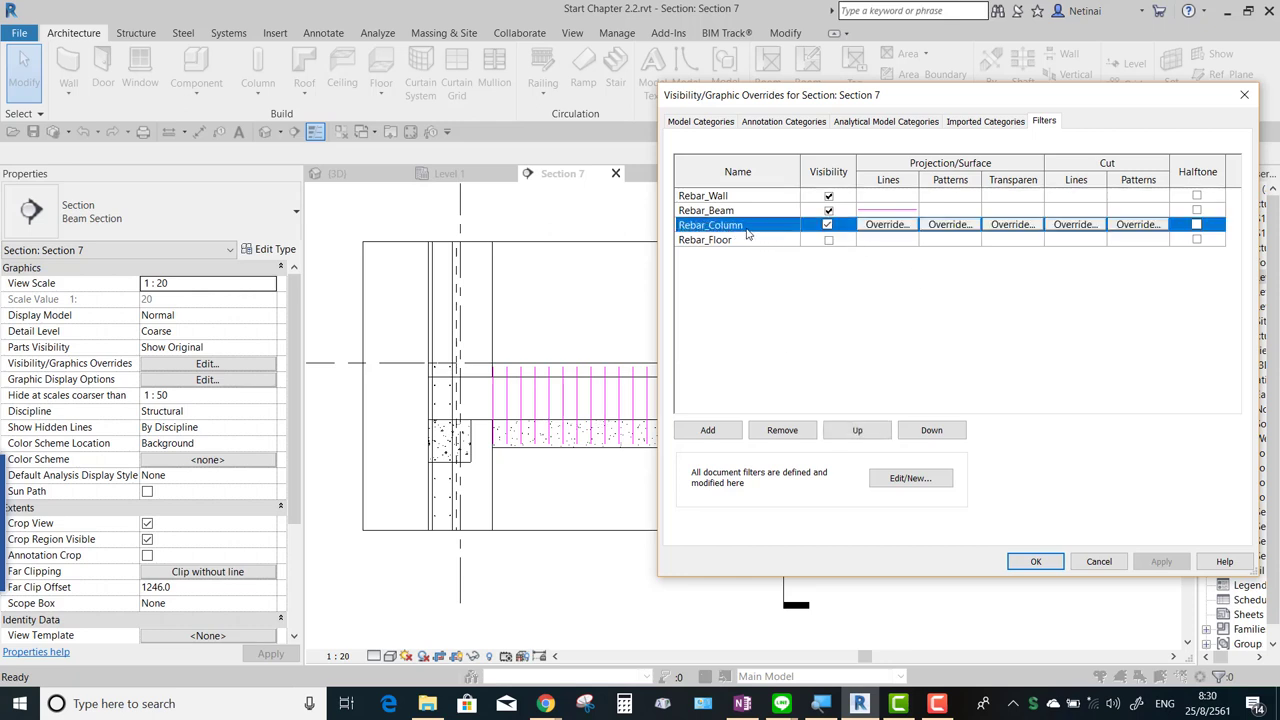
left_click(905, 478)
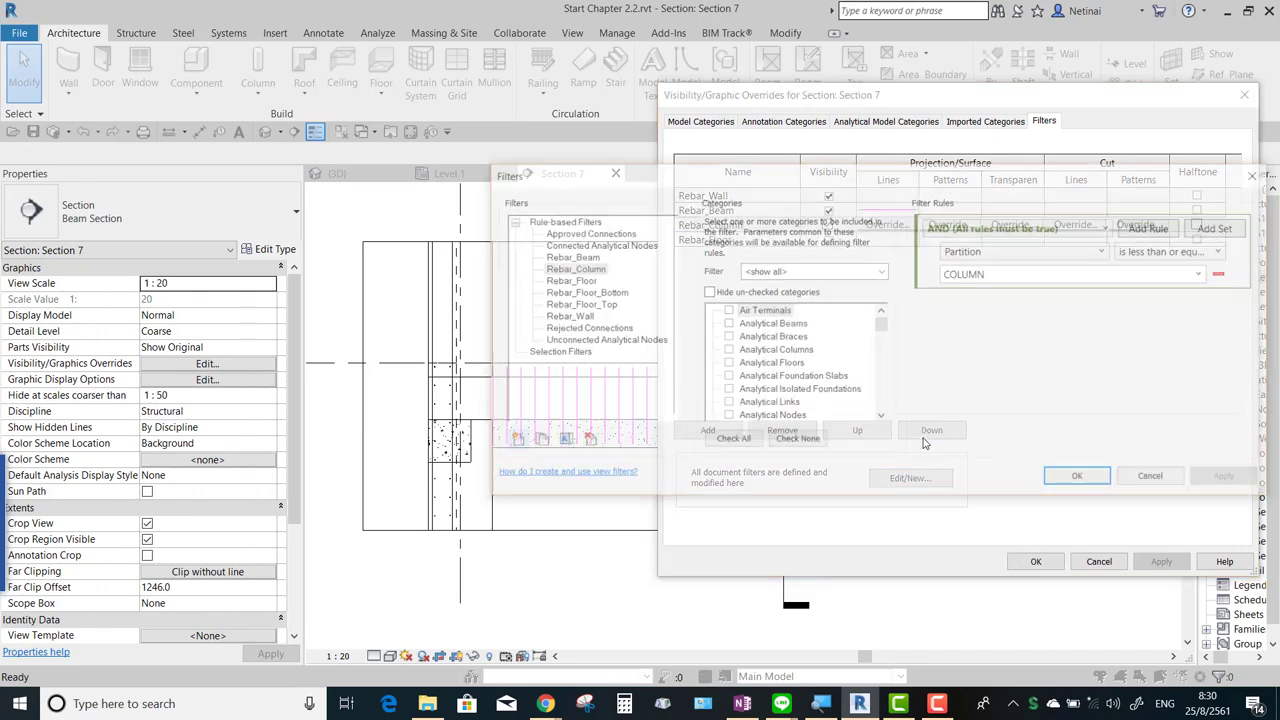
Change the Rebar_Column rule to Partition contains COLUMN and confirm it.
left_click_drag(1130, 185, 838, 189)
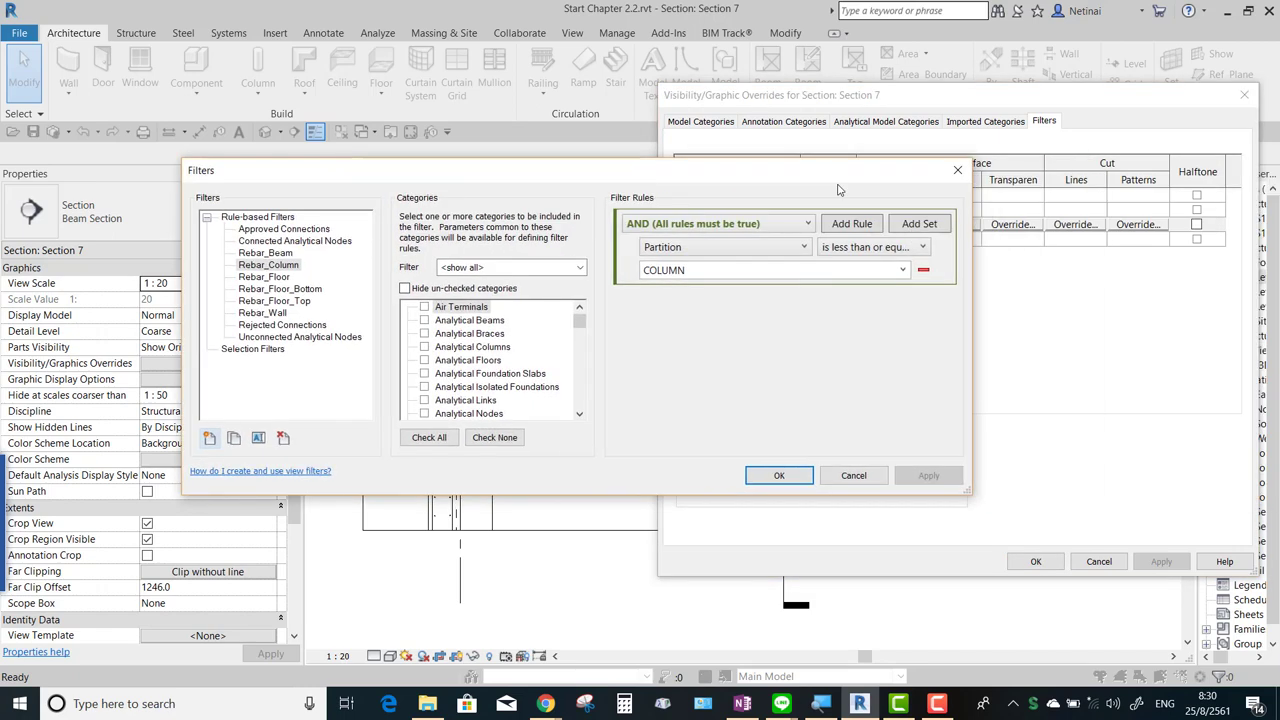
left_click(914, 254)
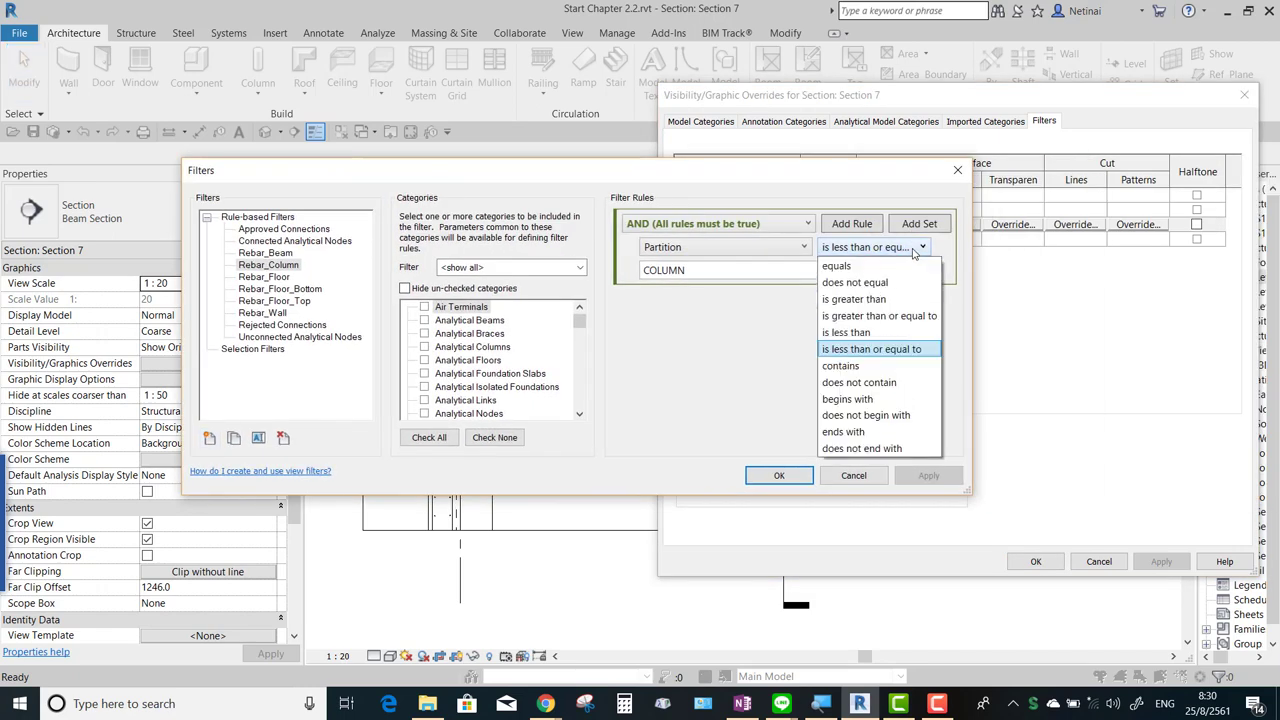
left_click(841, 365)
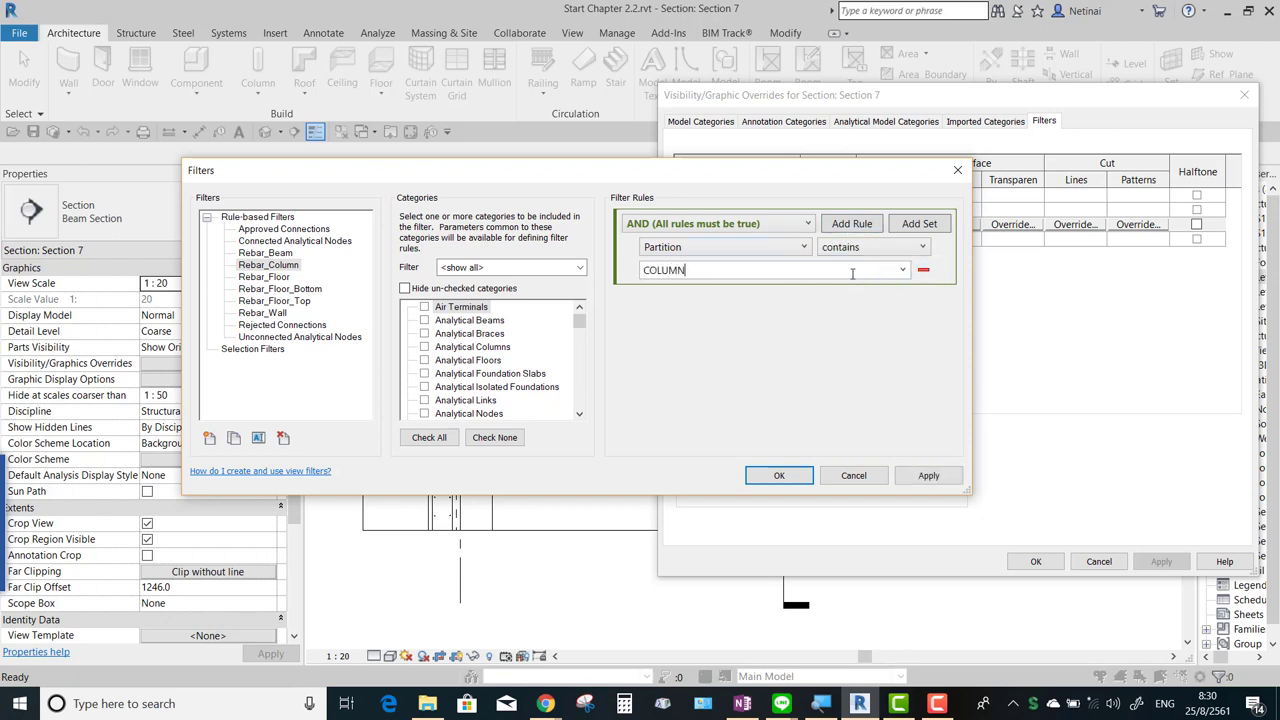
left_click(750, 470)
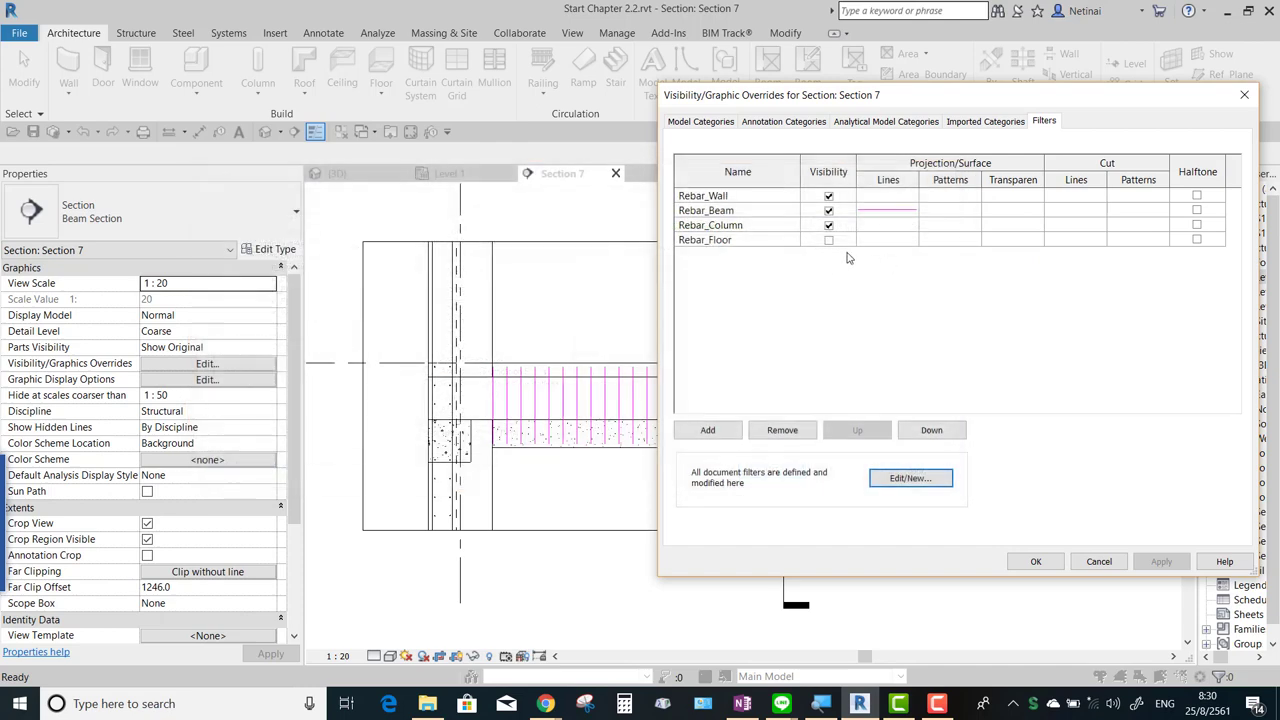
Switch off Rebar_Column filter visibility in Section 7 and close the overrides with OK.
left_click(770, 232)
left_click(828, 225)
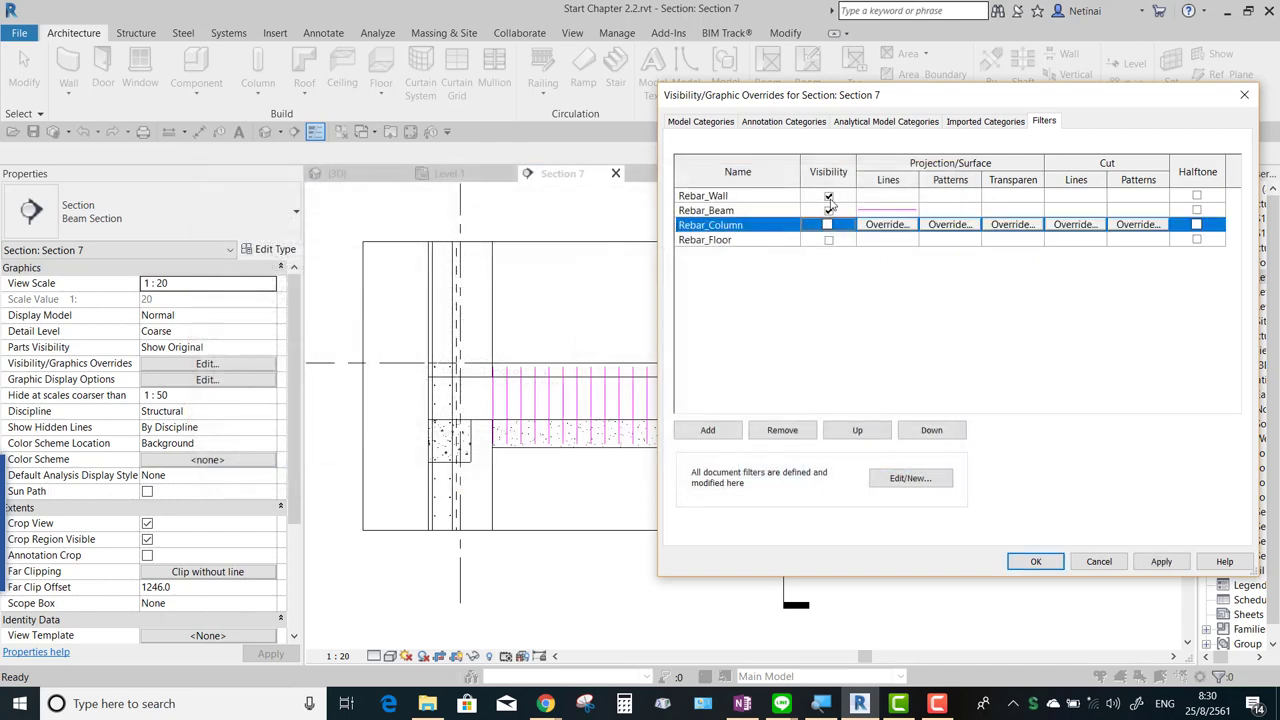
left_click(828, 195)
left_click(1037, 561)
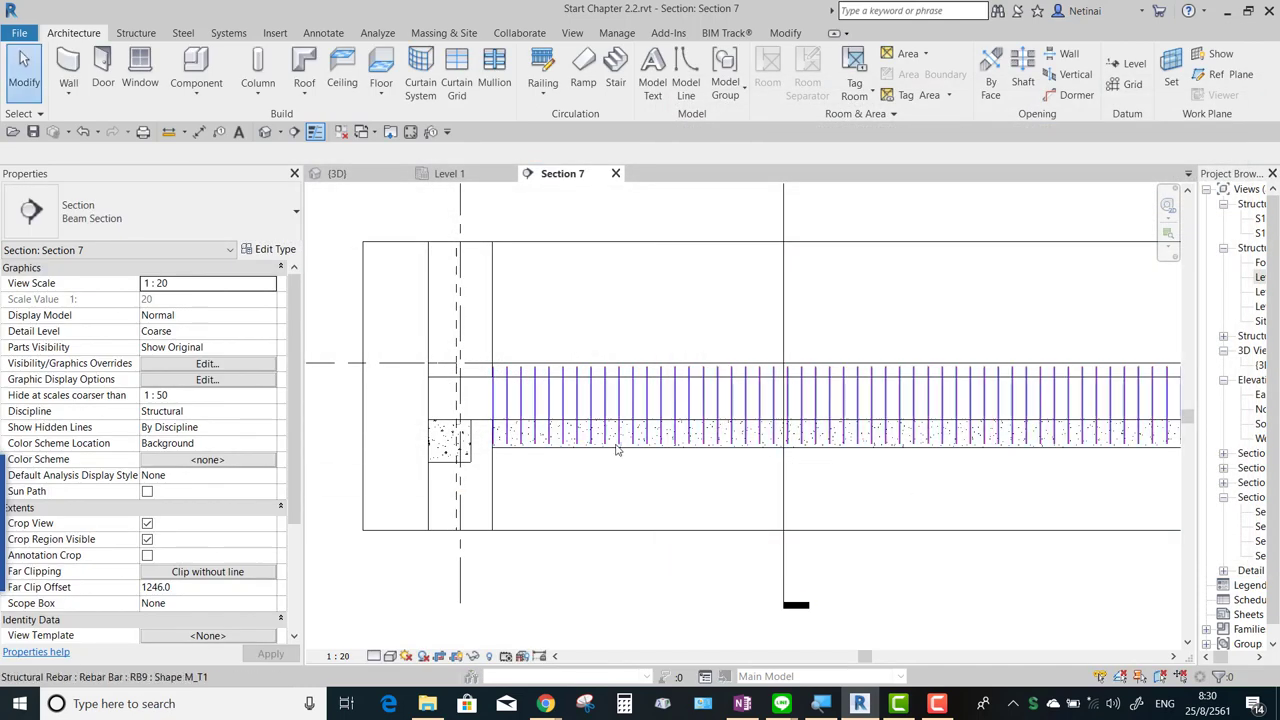
scroll(517, 437, "down", 3)
scroll(517, 437, "up", 1)
scroll(517, 437, "up", 2)
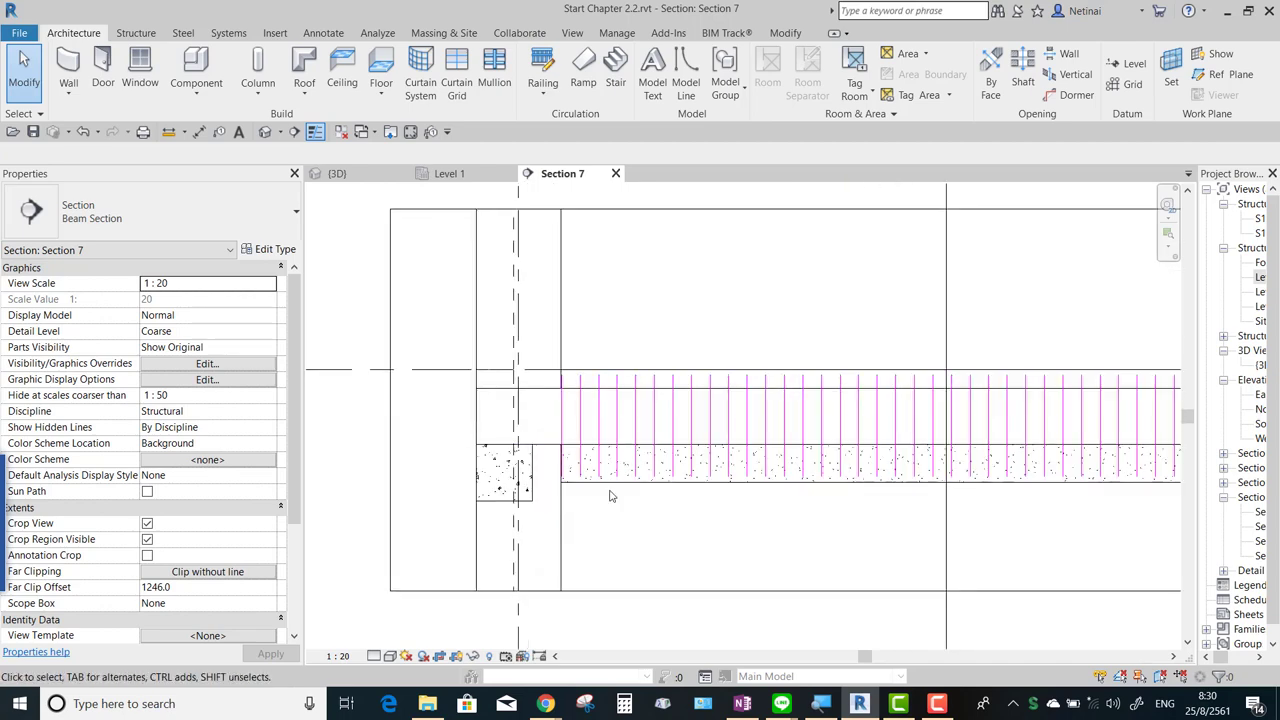
left_click(585, 437)
scroll(566, 423, "down", 2)
middle_click_drag(571, 434, 680, 484)
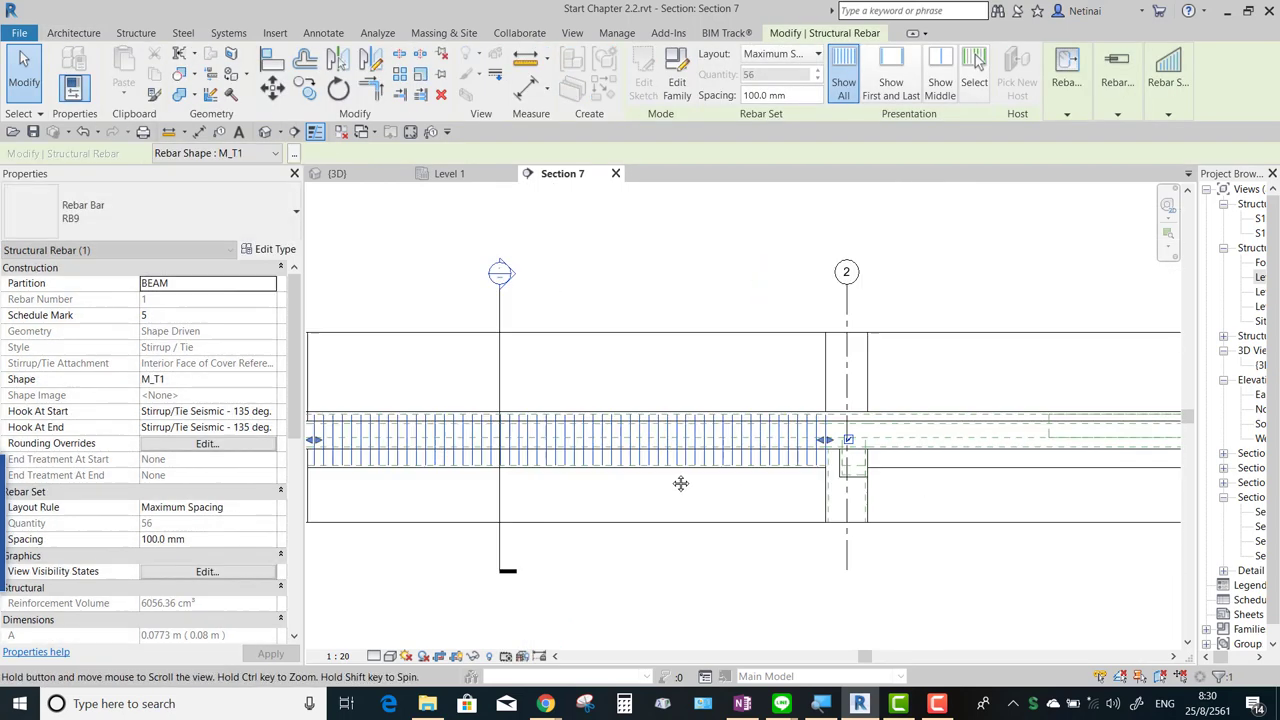
scroll(790, 452, "up", 2)
key("Escape")
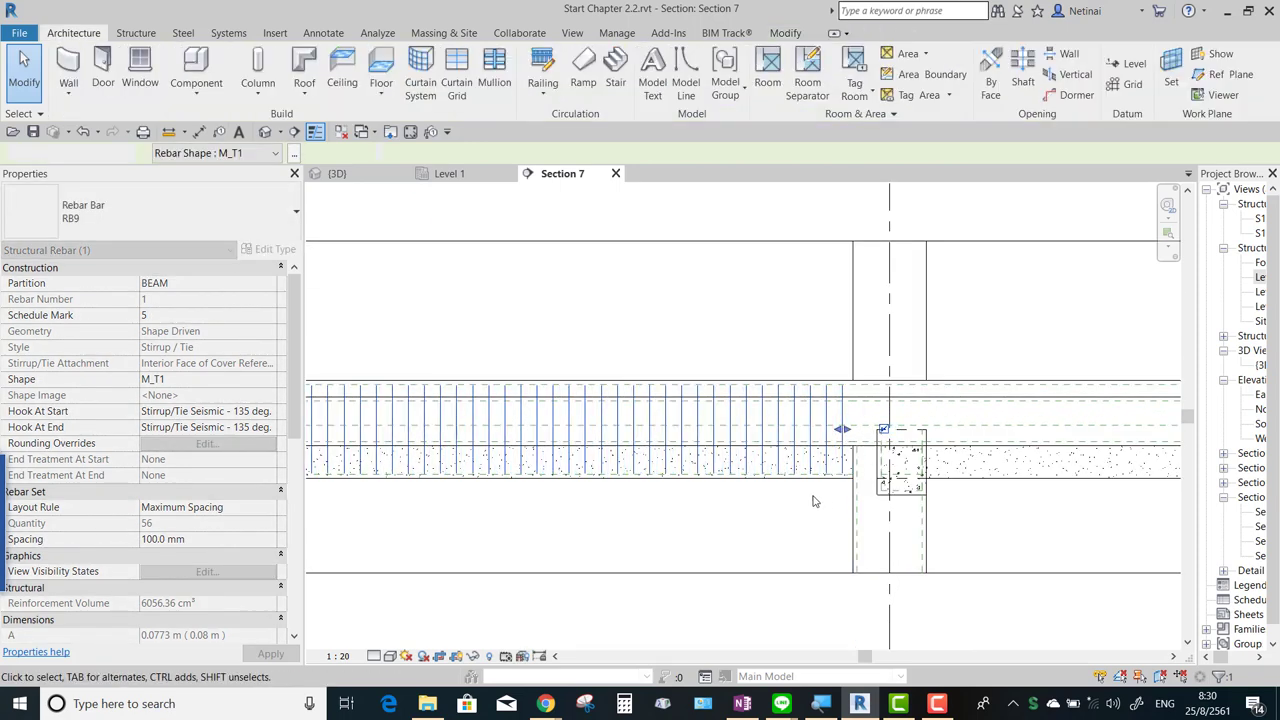
scroll(760, 510, "down", 2)
scroll(550, 470, "down", 1)
scroll(560, 470, "up", 2)
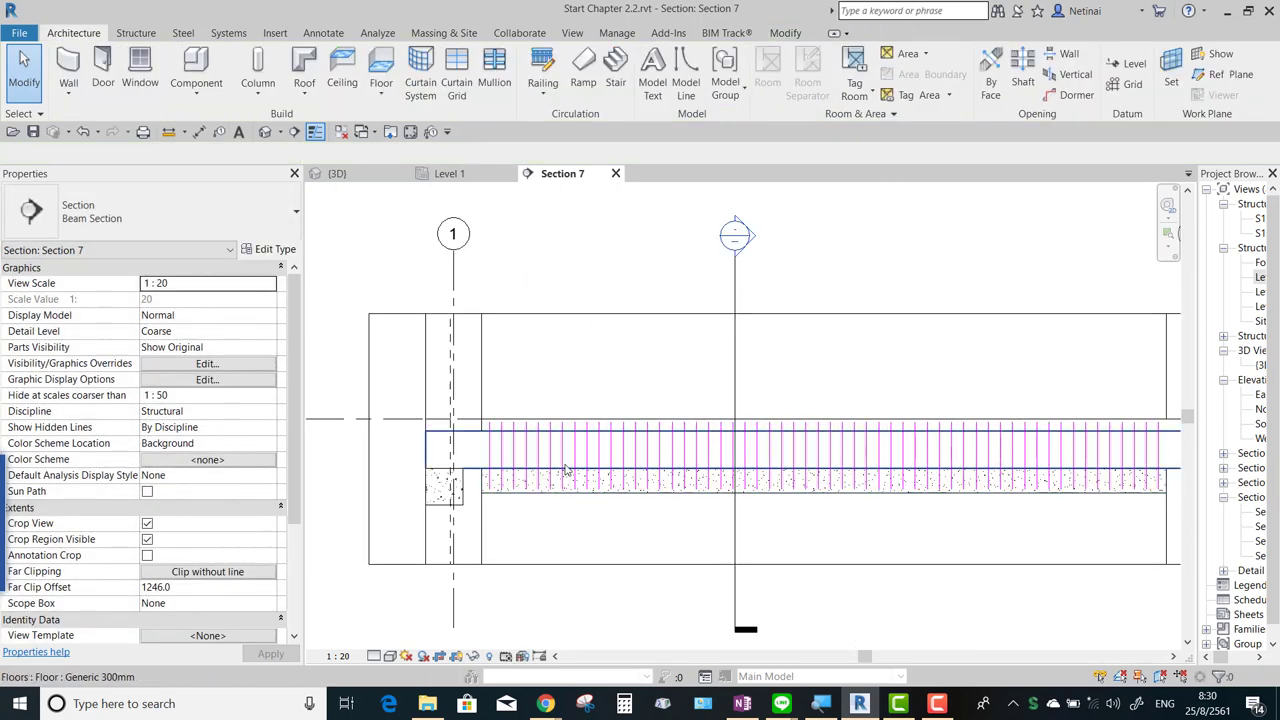
scroll(660, 360, "down", 2)
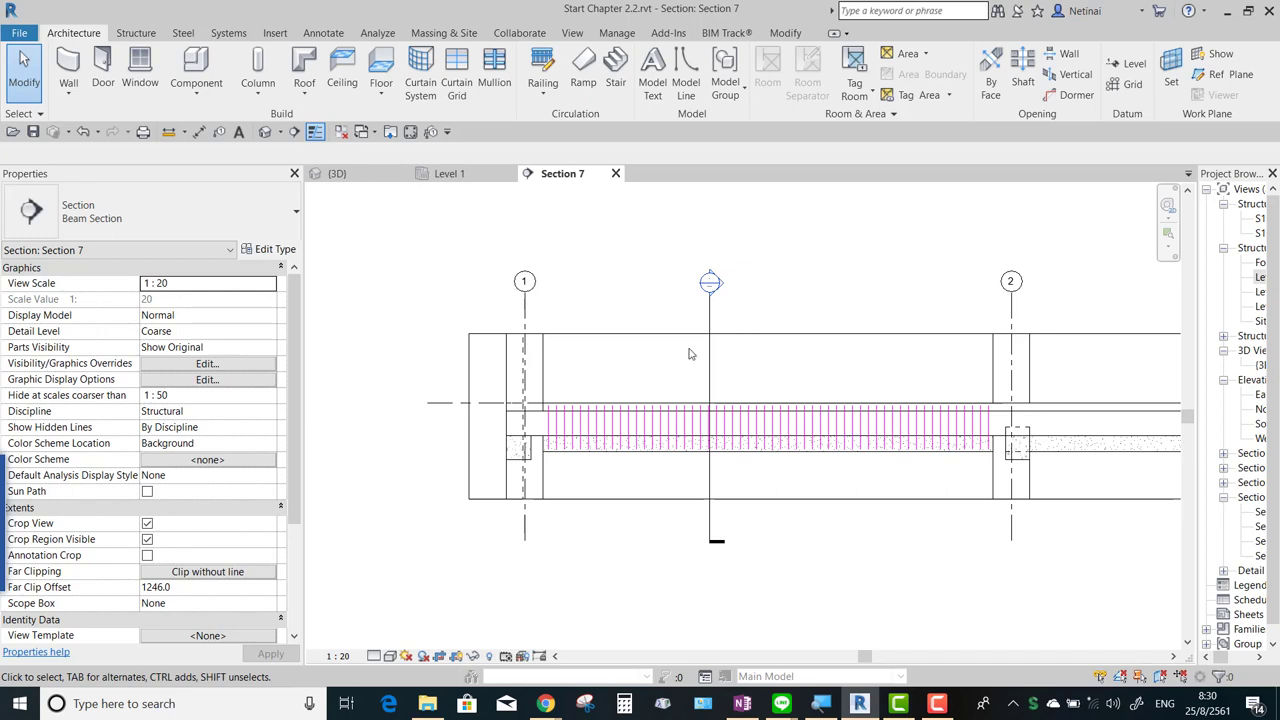
scroll(688, 354, "up", 2)
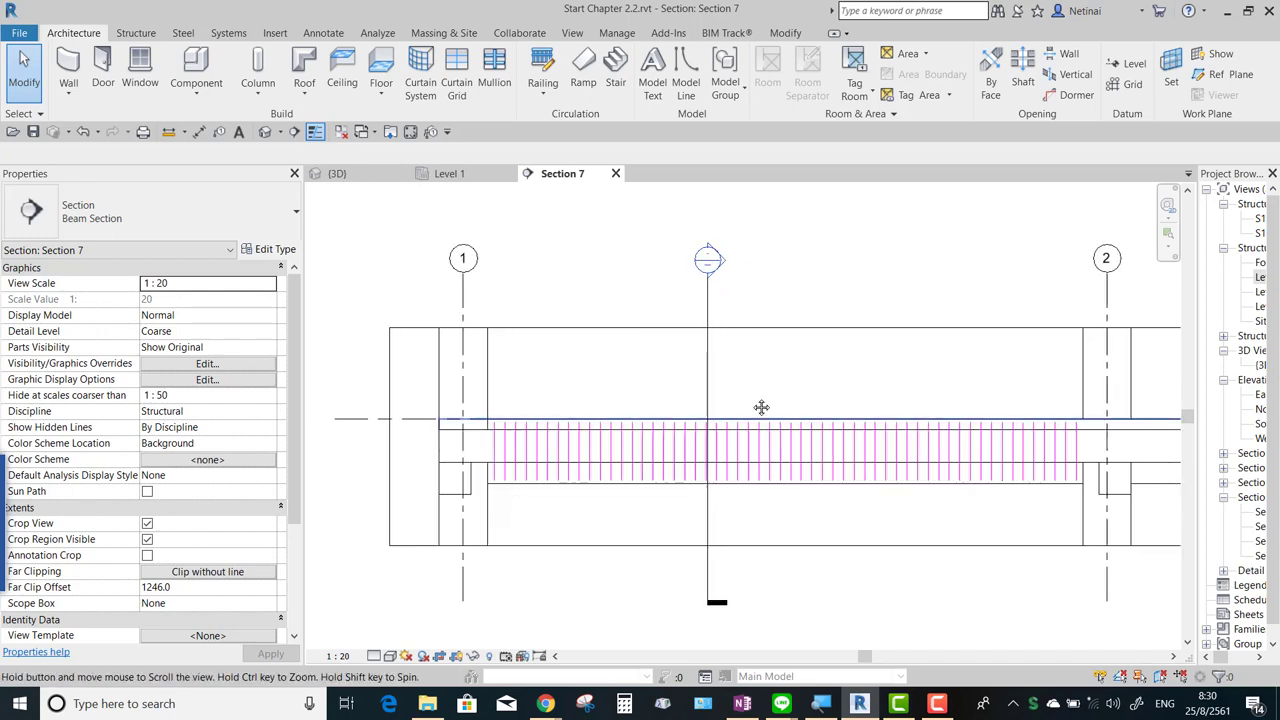
middle_click_drag(760, 406, 210, 359)
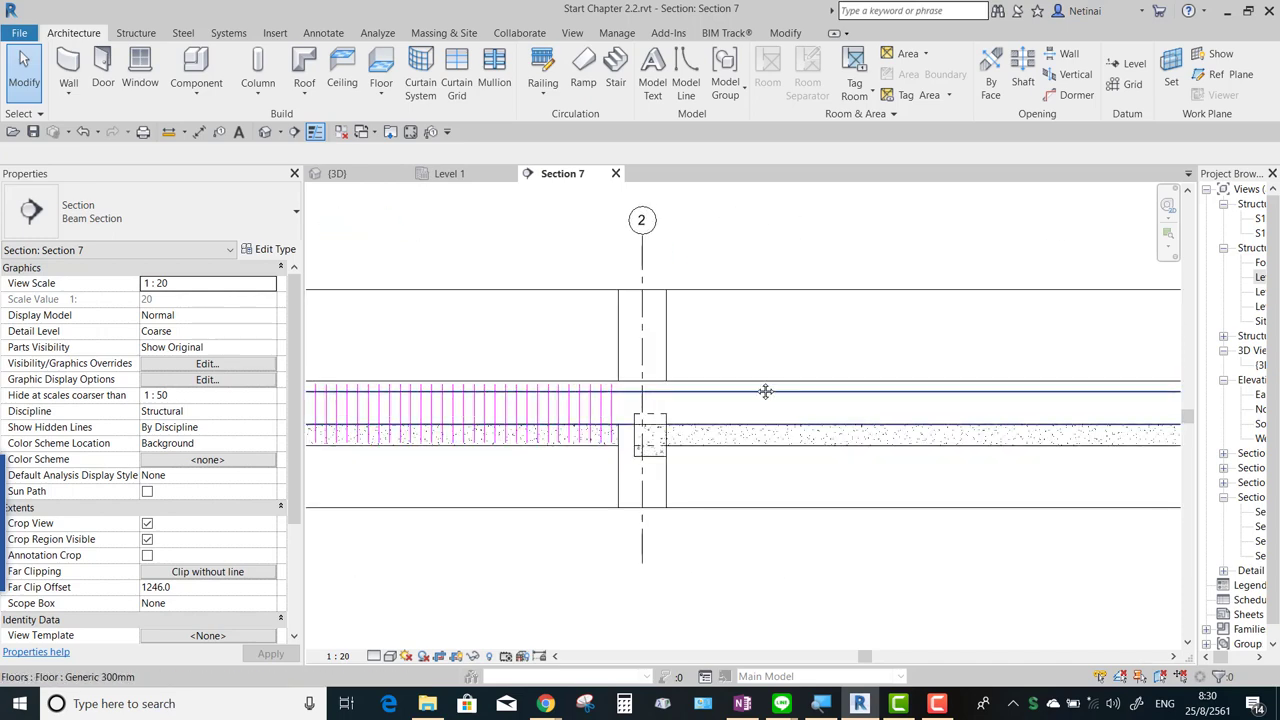
Start a new rebar set with Maximum Spacing layout and Partition set to BEAM.
left_click(410, 131)
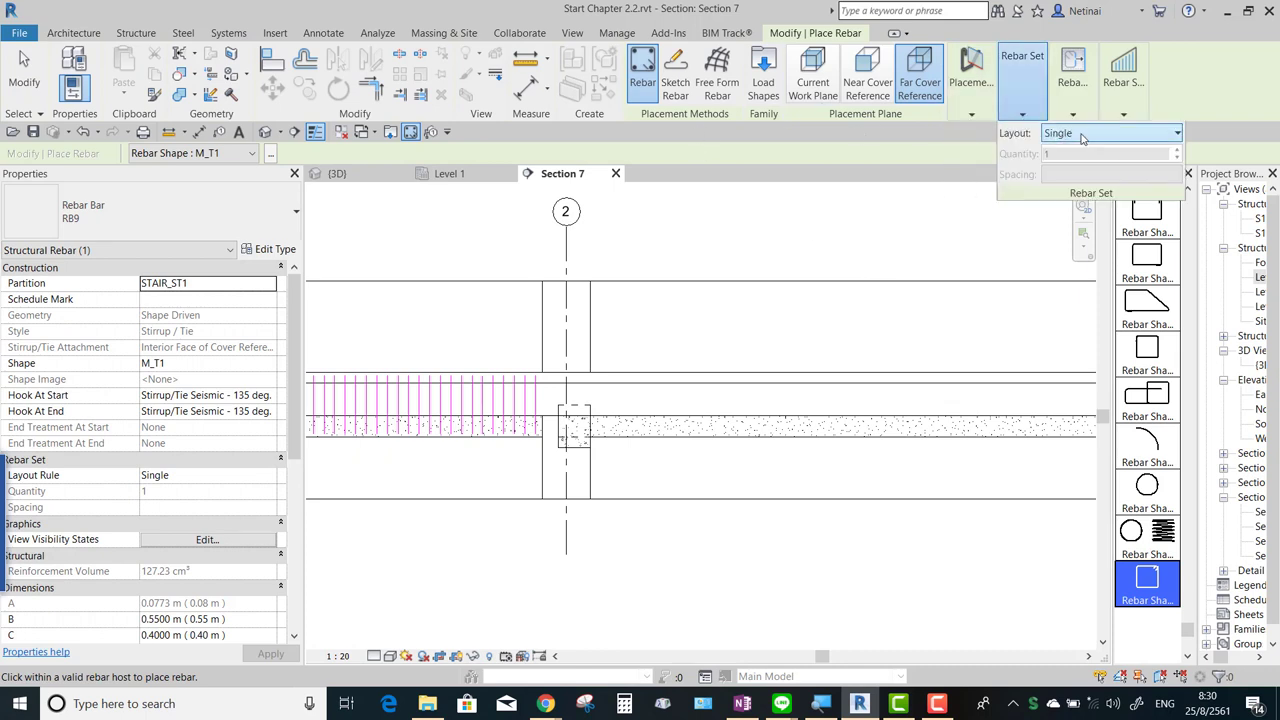
left_click(1082, 138)
left_click(1085, 188)
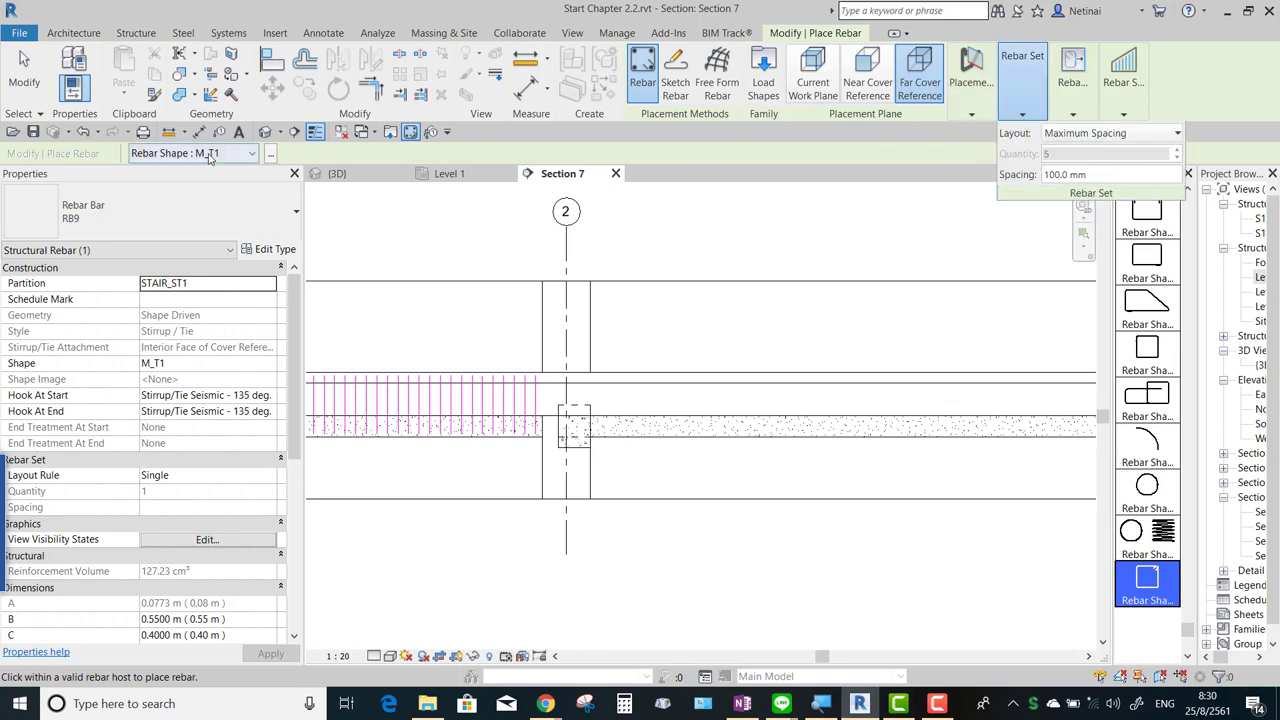
left_click(207, 284)
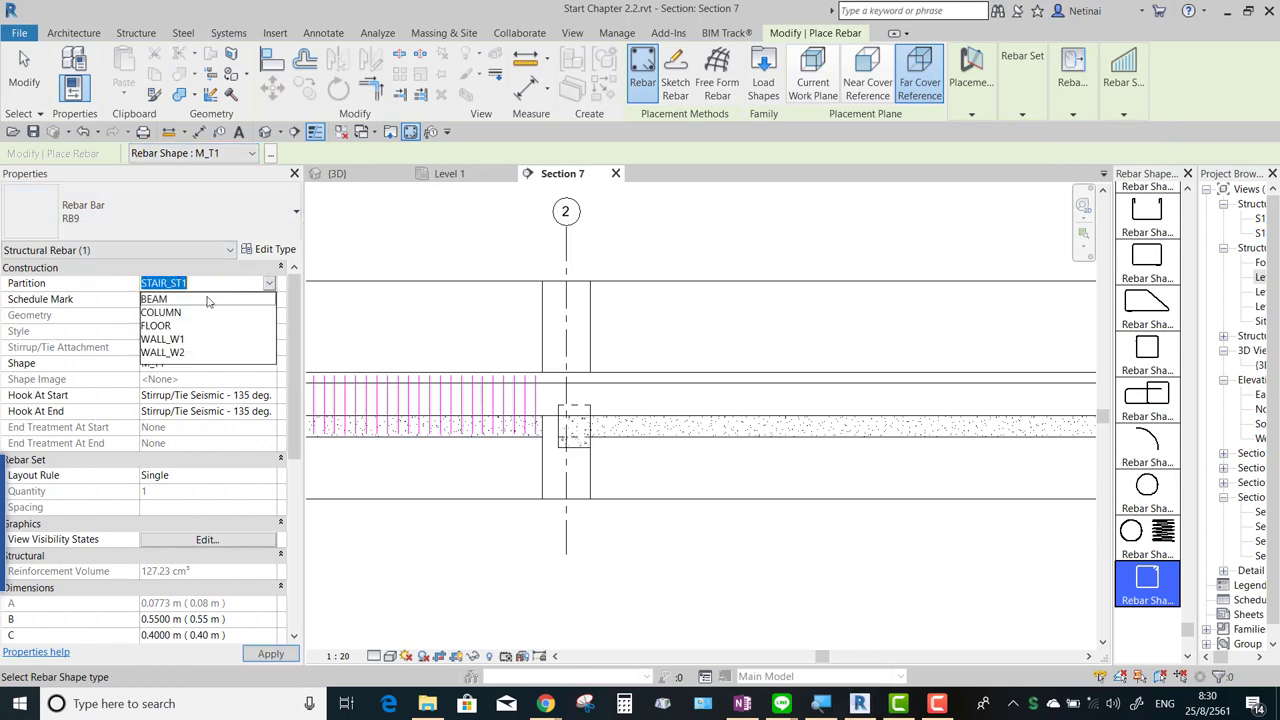
left_click(183, 326)
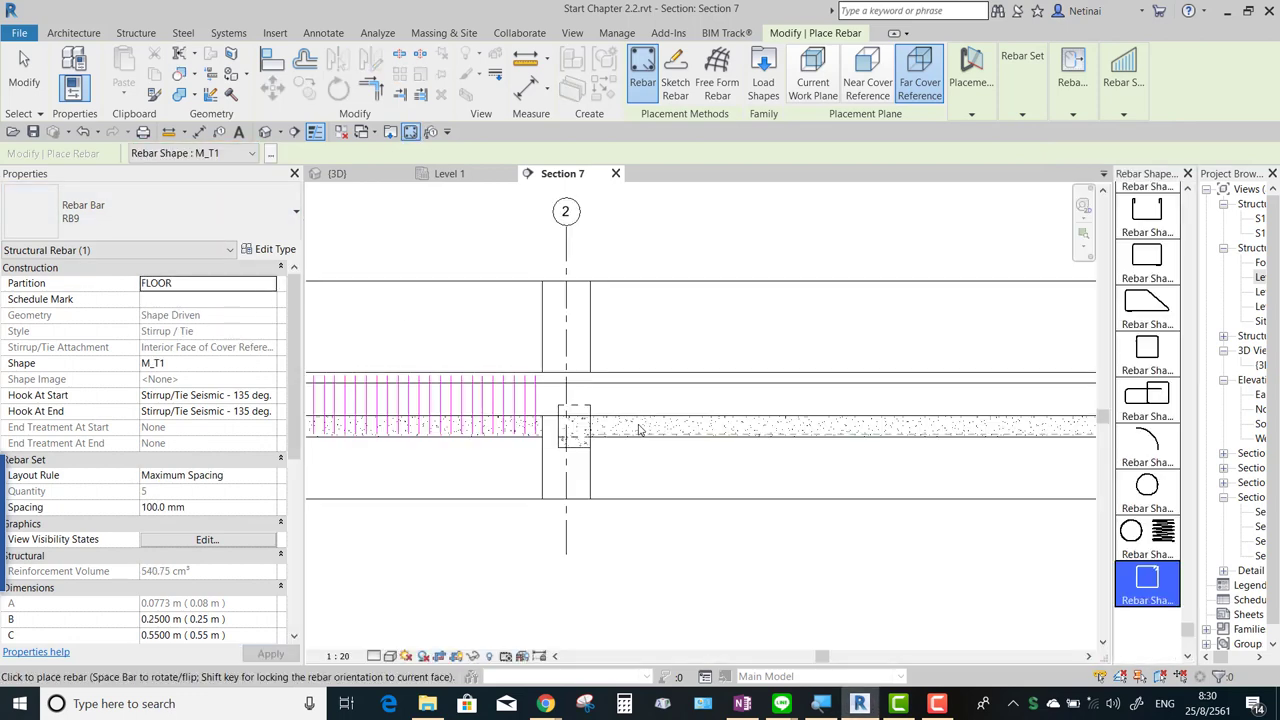
scroll(640, 429, "up", 2)
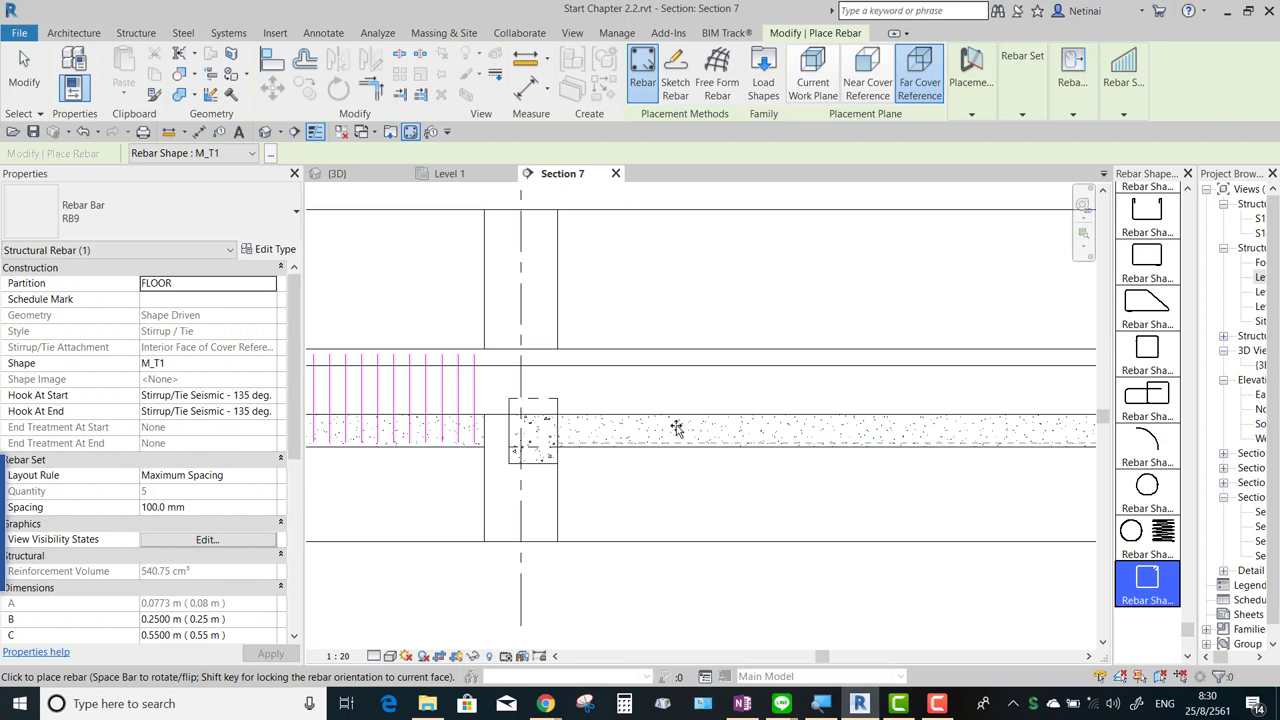
left_click(255, 290)
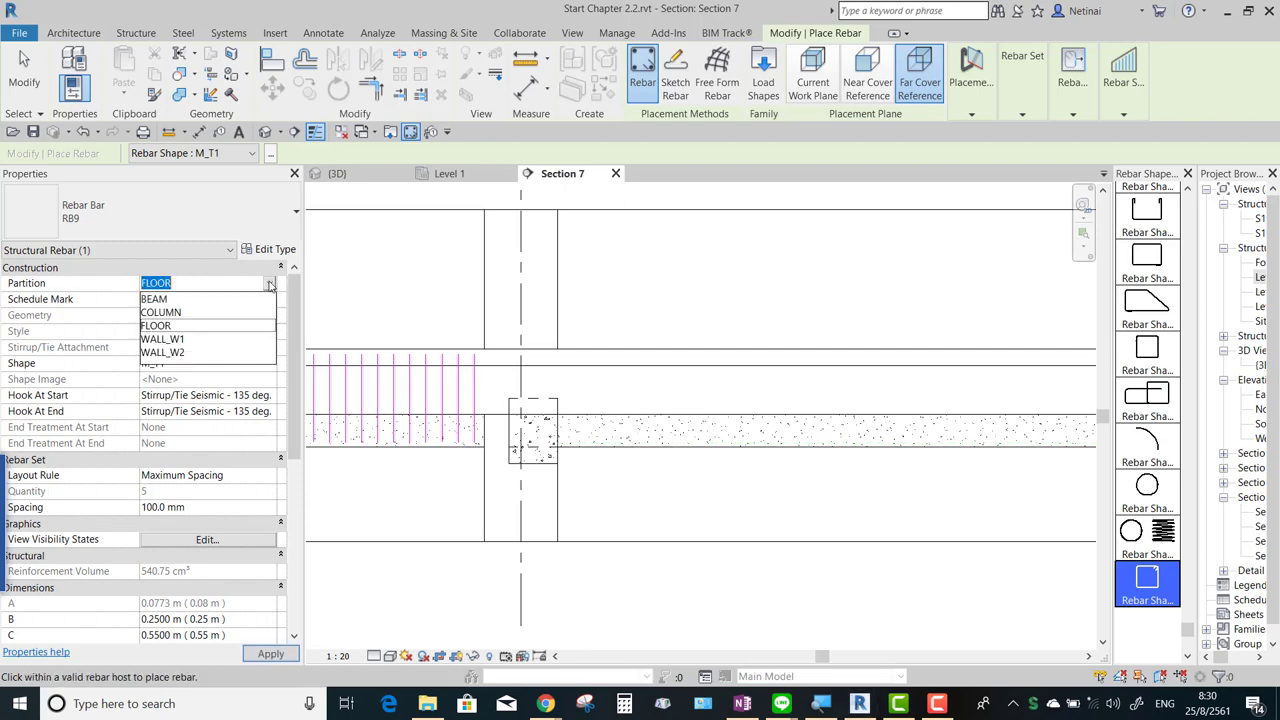
left_click(187, 300)
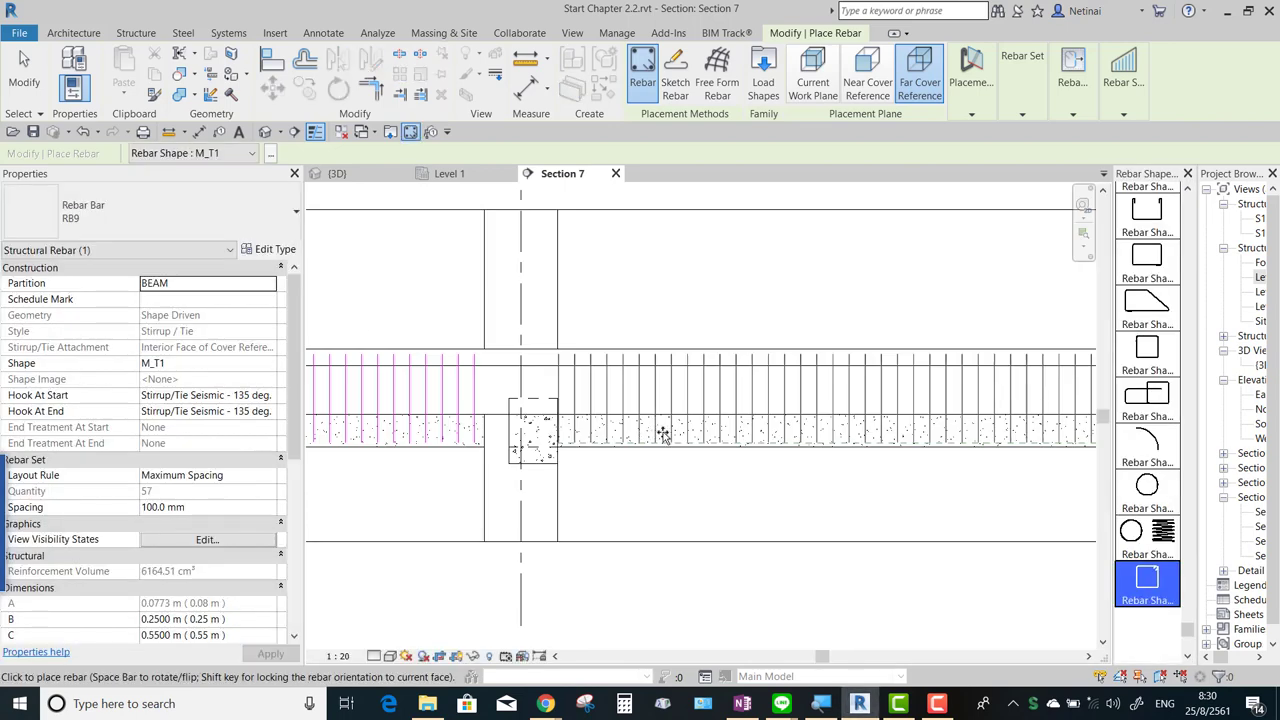
Place the 57-bar RB9 stirrup set along the beam span beyond grid 2.
left_click(660, 428)
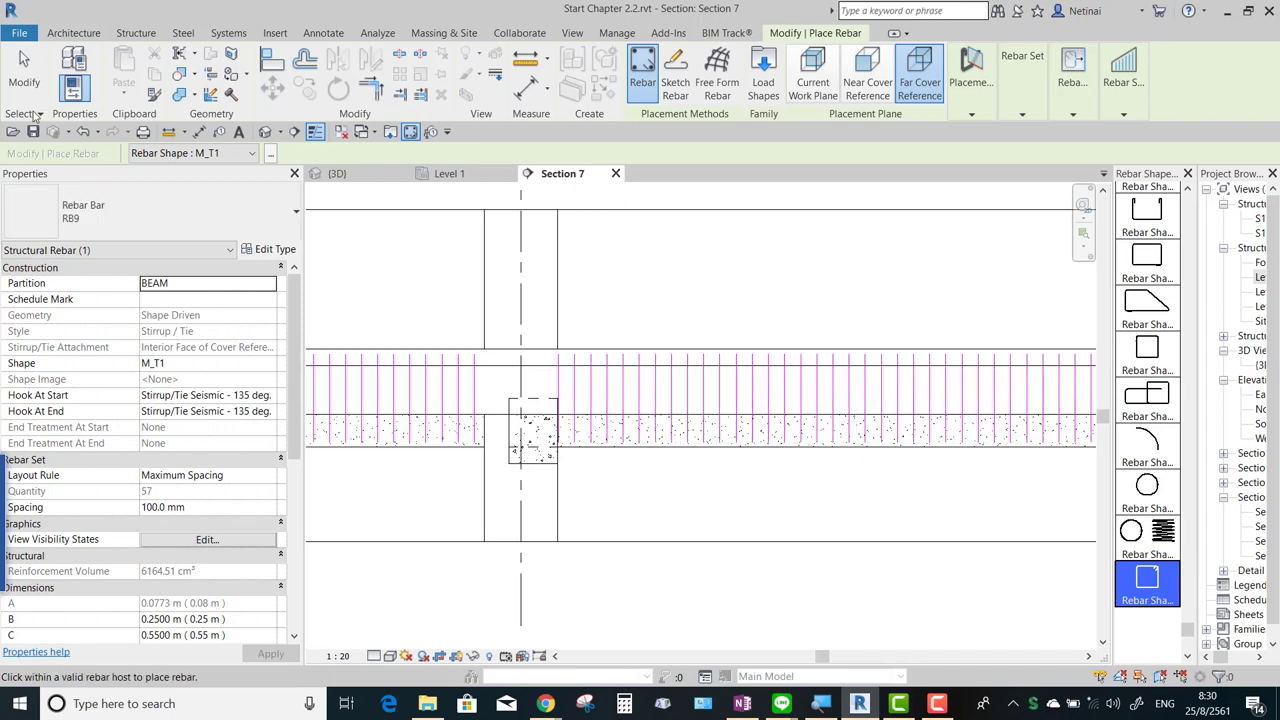
left_click(24, 70)
scroll(670, 390, "down", 2)
scroll(666, 469, "down", 2)
scroll(668, 484, "down", 1)
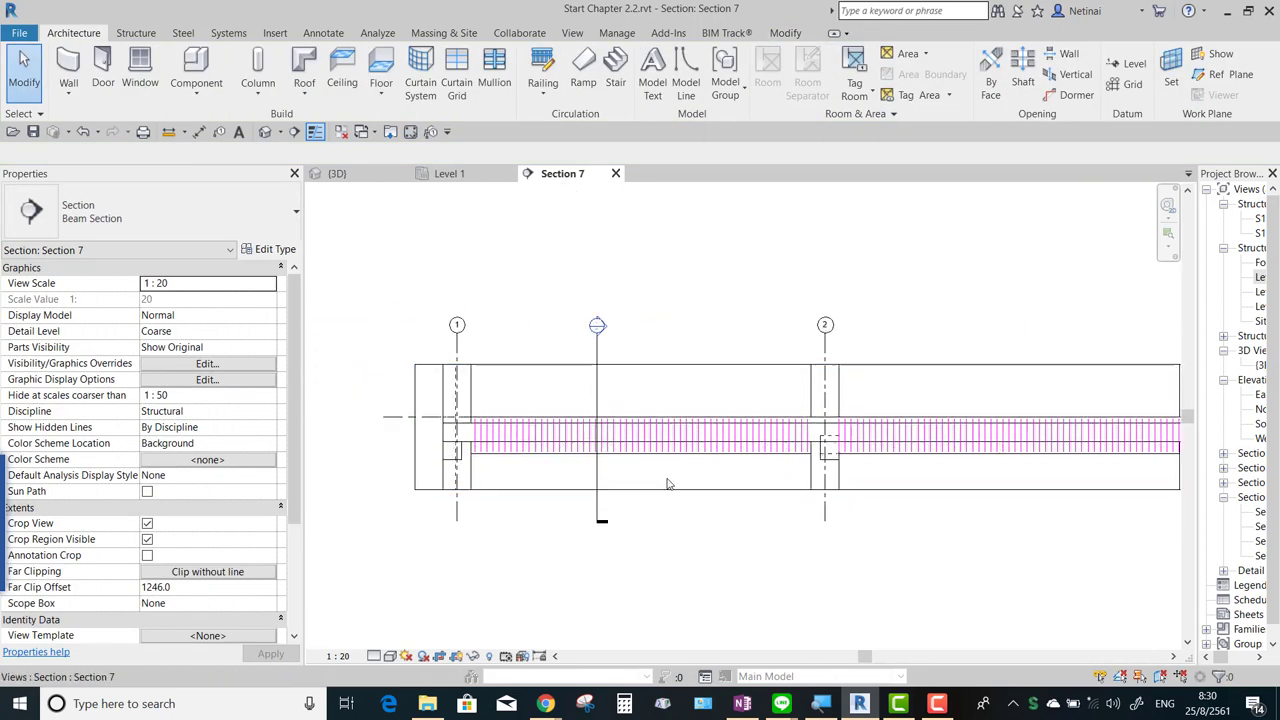
scroll(668, 484, "up", 2)
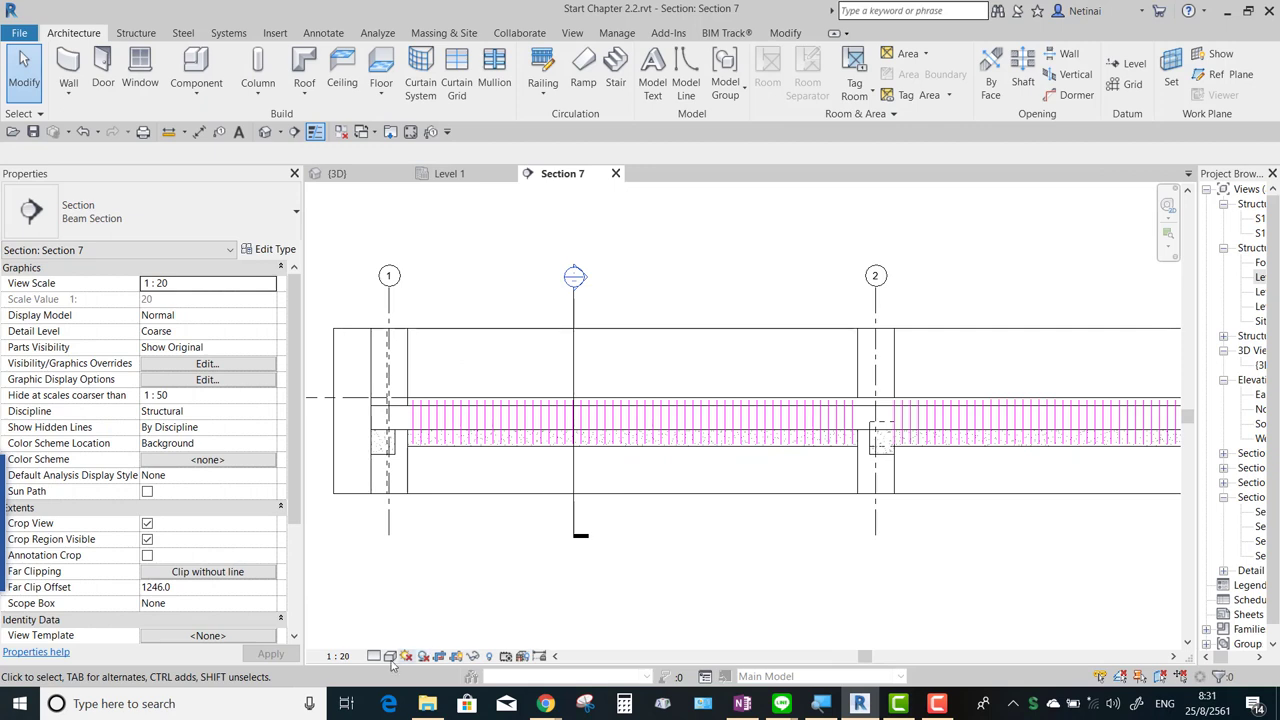
Set Section 7's detail level to Medium so the stirrups show as solid bars.
scroll(460, 512, "up", 1)
scroll(460, 512, "up", 2)
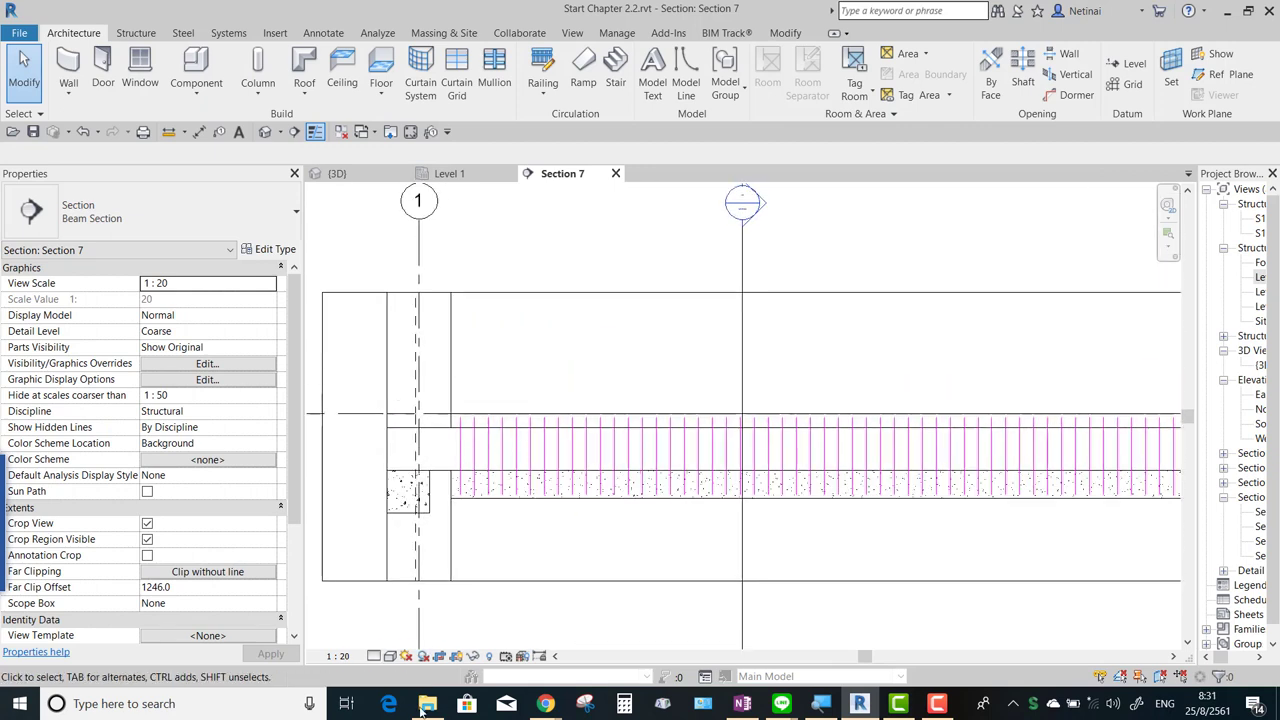
left_click(372, 657)
left_click(398, 614)
scroll(505, 546, "up", 1)
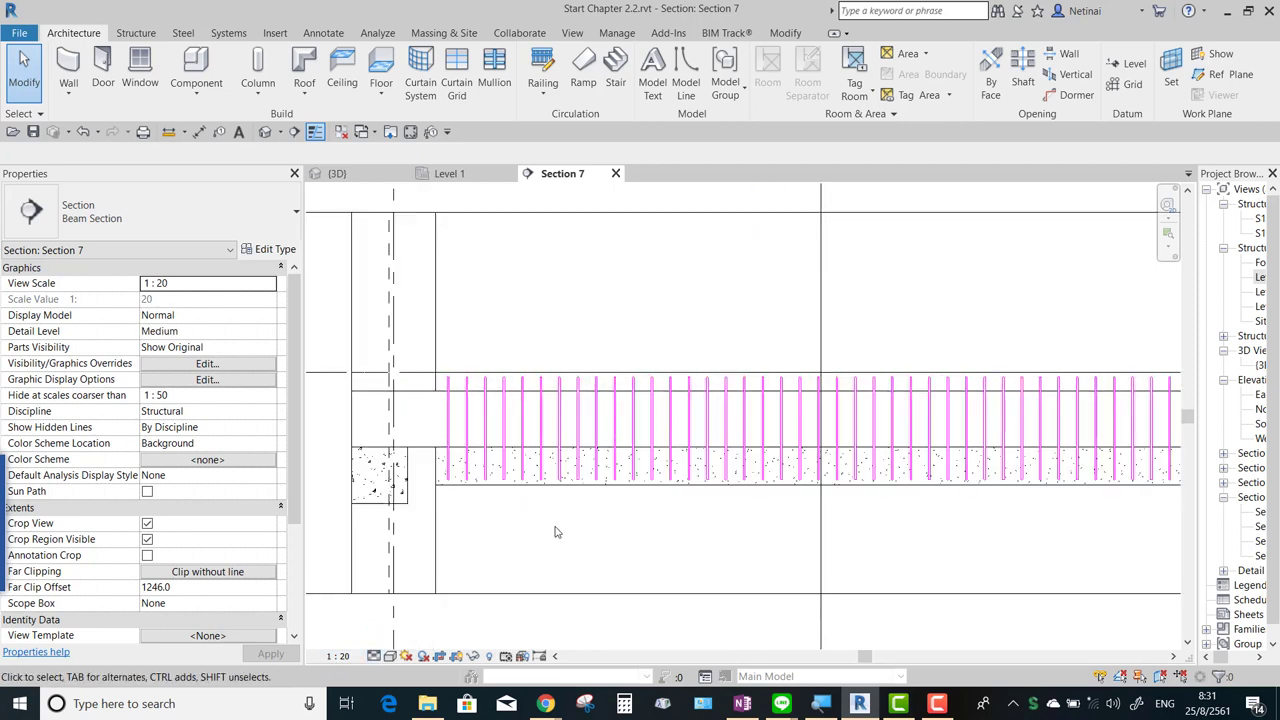
Create the view template BEAM_ELEVATION_REBAR from the current section view.
left_click(572, 33)
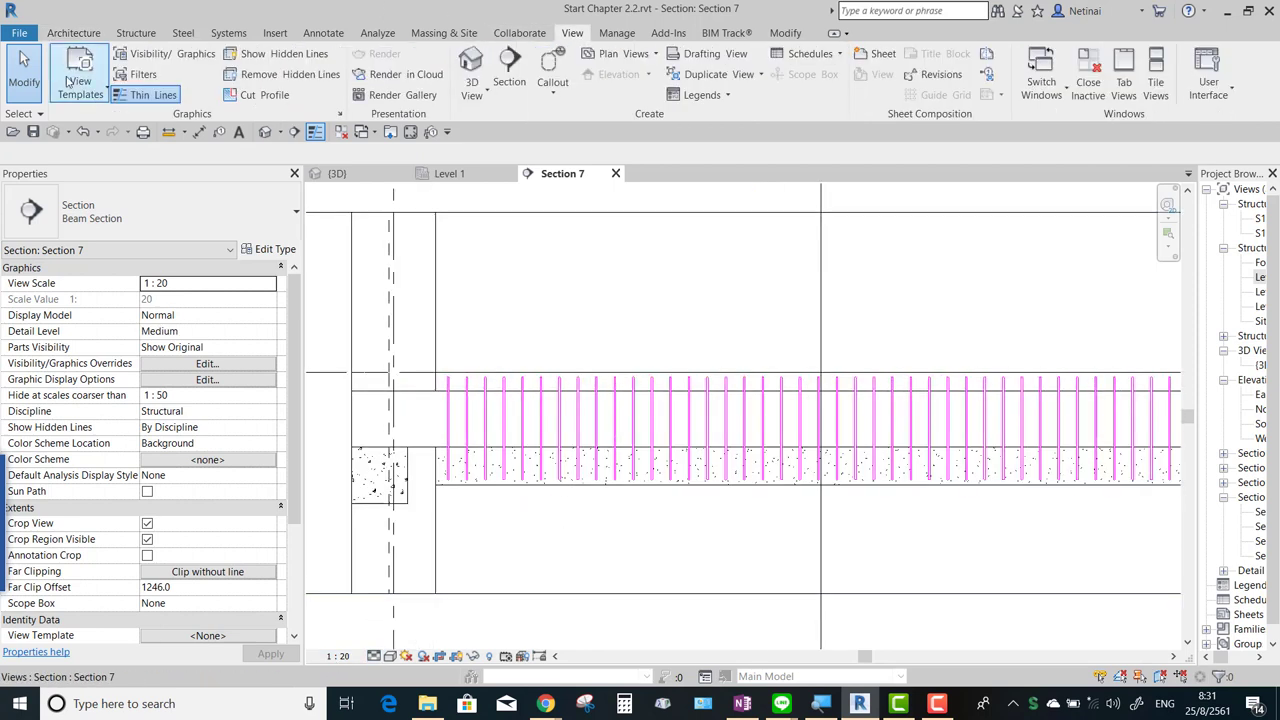
left_click(88, 94)
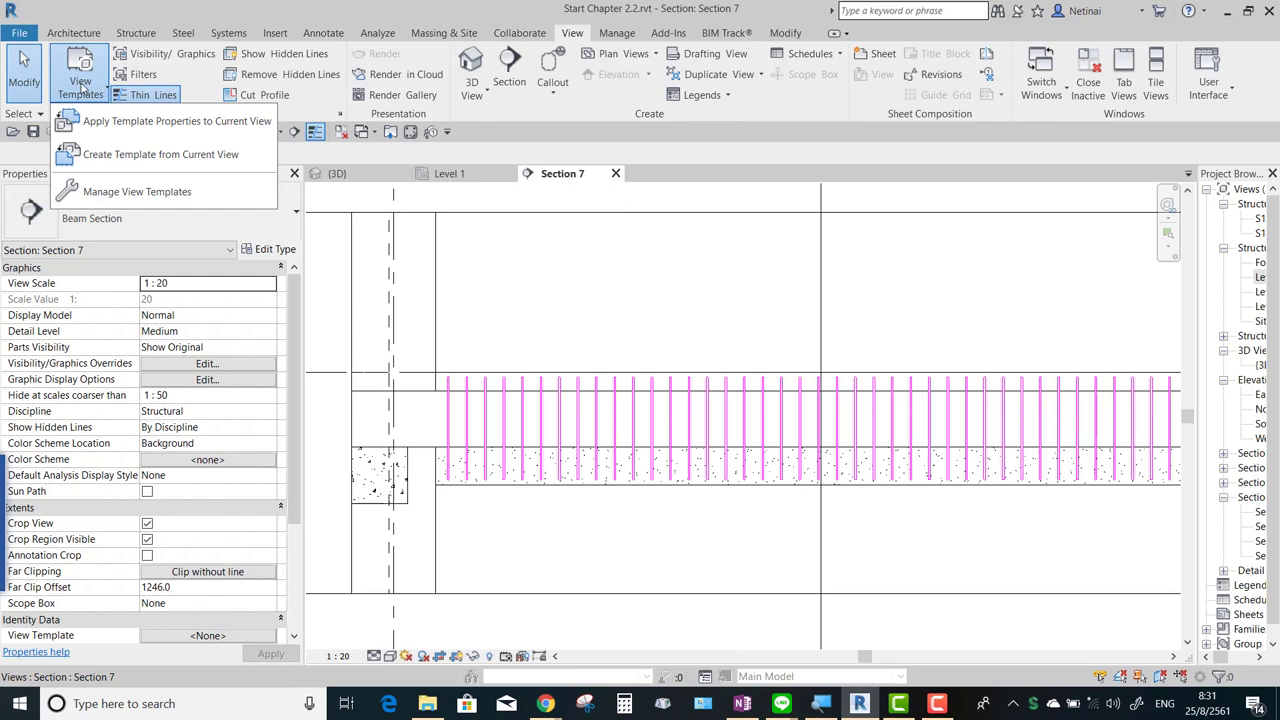
left_click(132, 170)
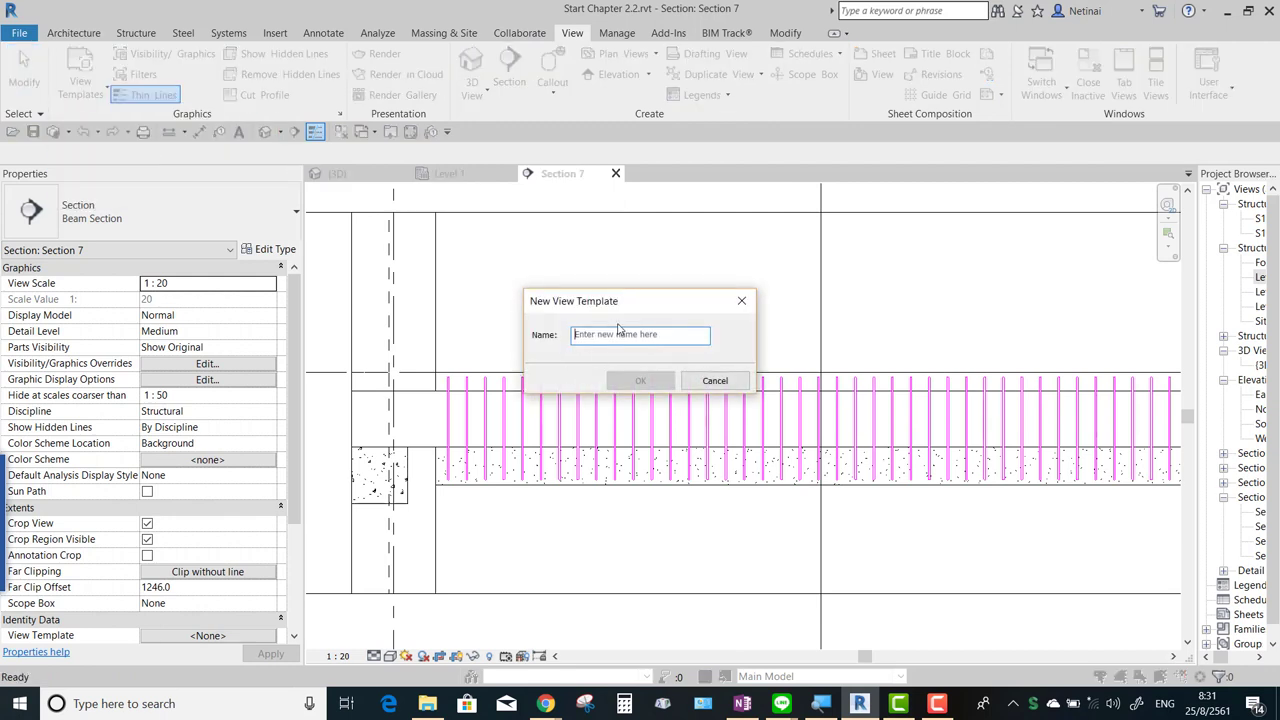
type("BEAM_ELEVATION_REBAR")
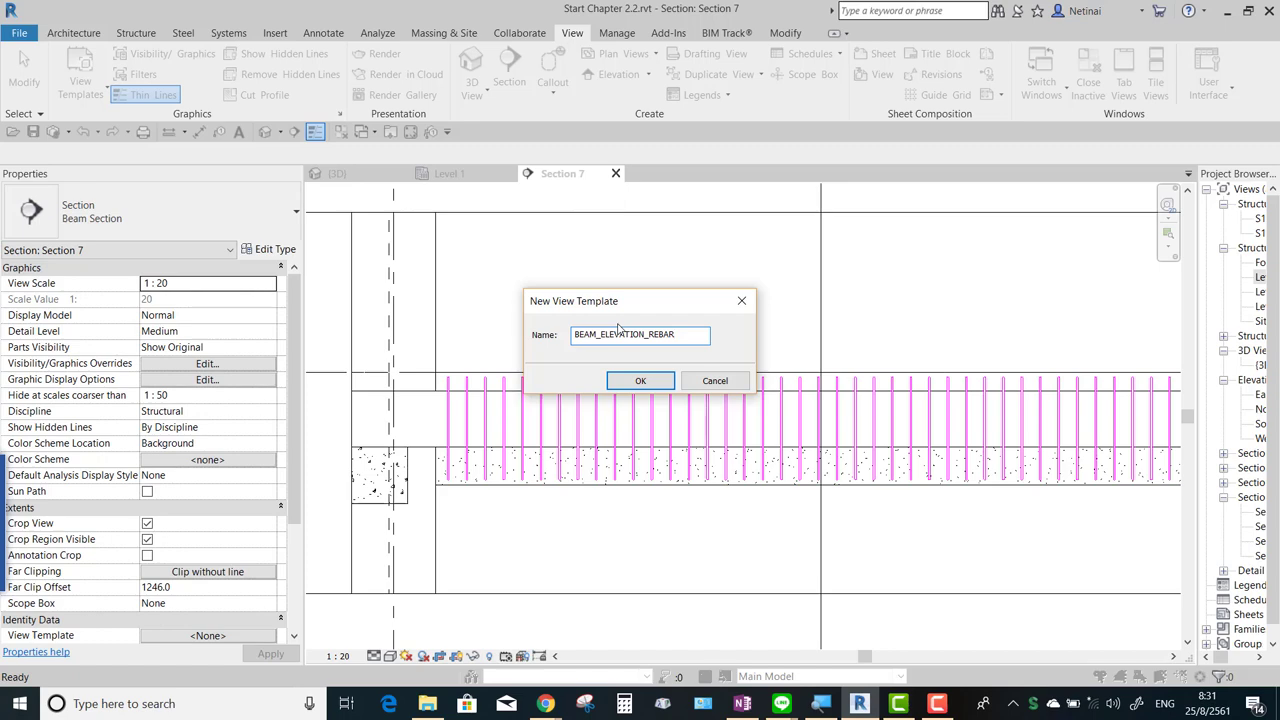
key("Return")
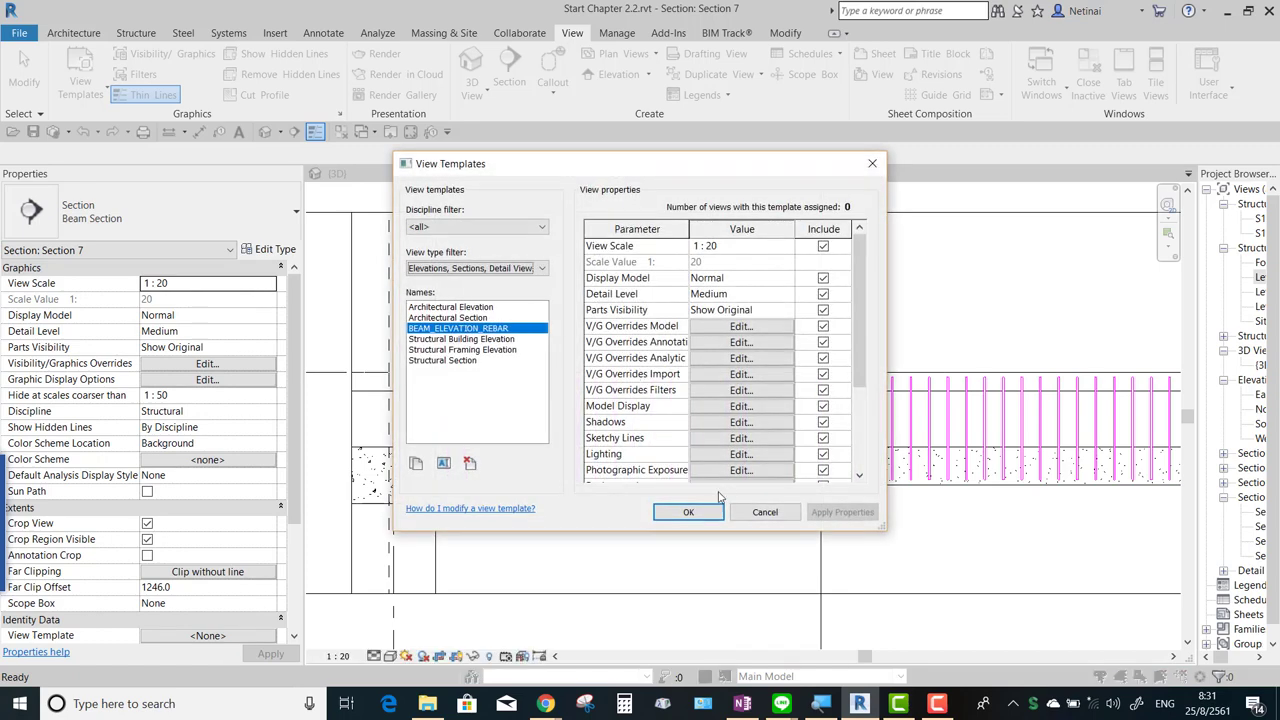
left_click(688, 512)
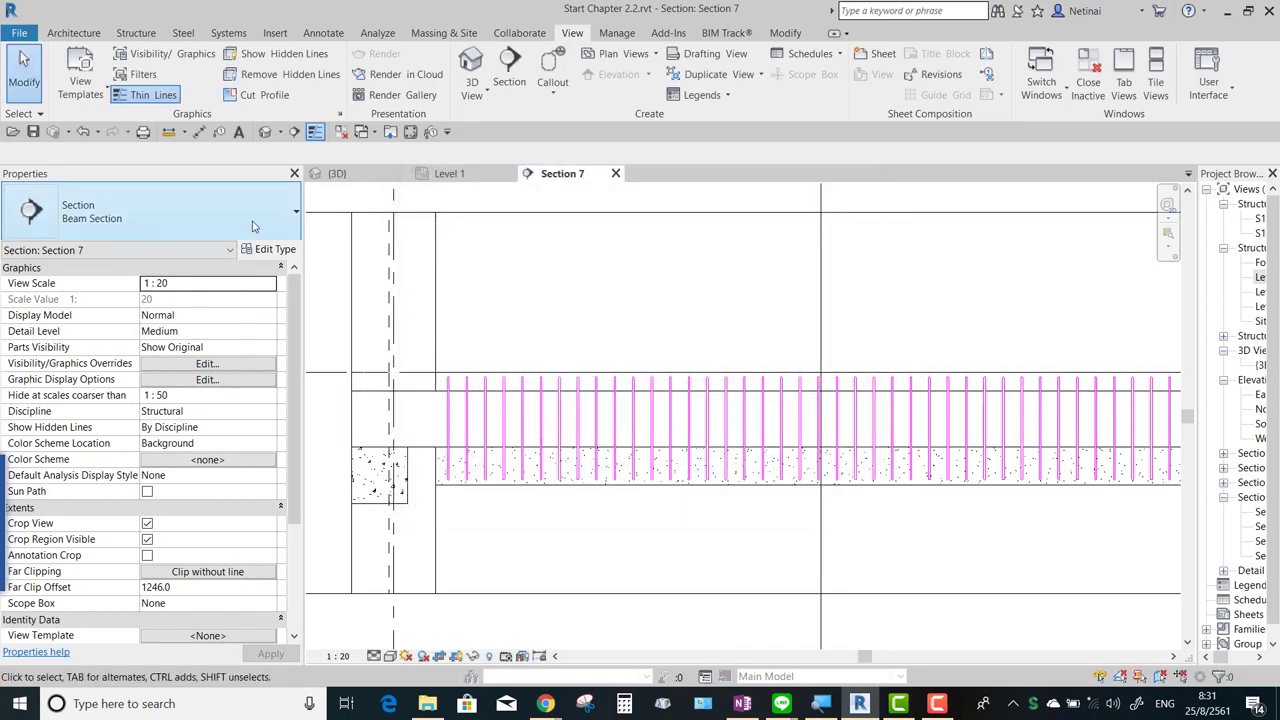
Assign BEAM_ELEVATION_REBAR as the Beam Section type's template for new views, with new views dependent on it.
left_click(272, 249)
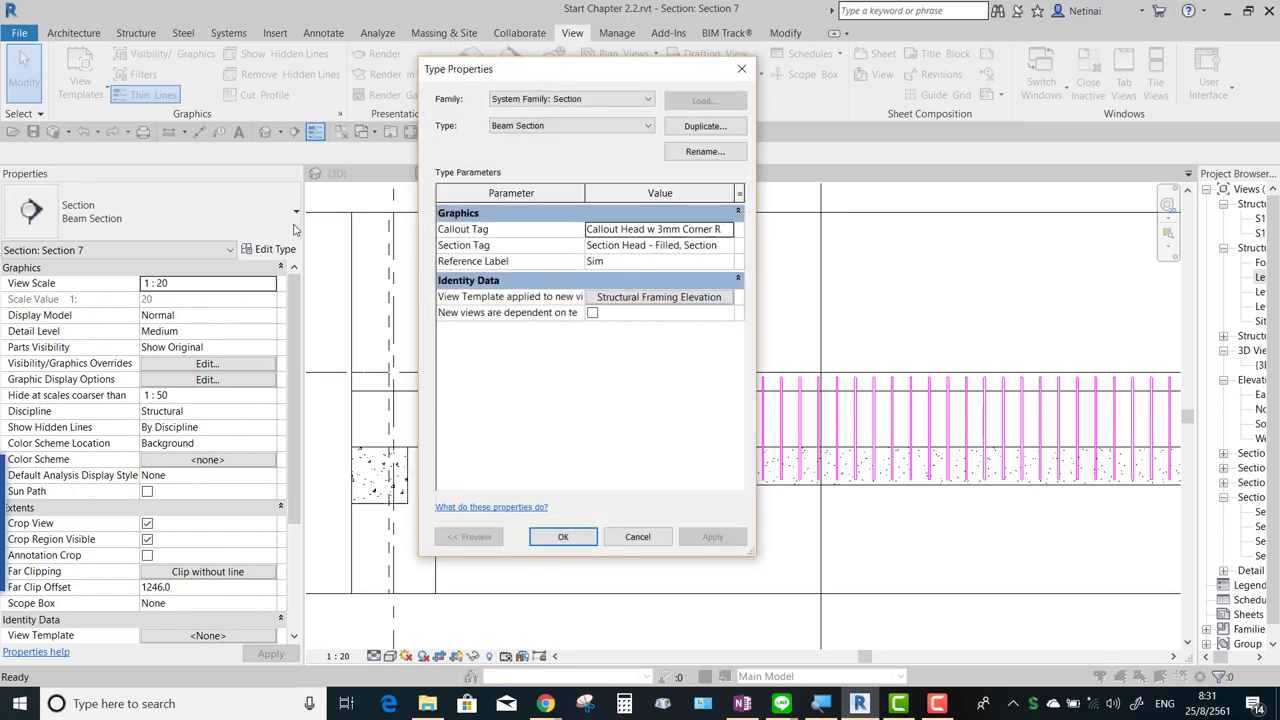
left_click(627, 297)
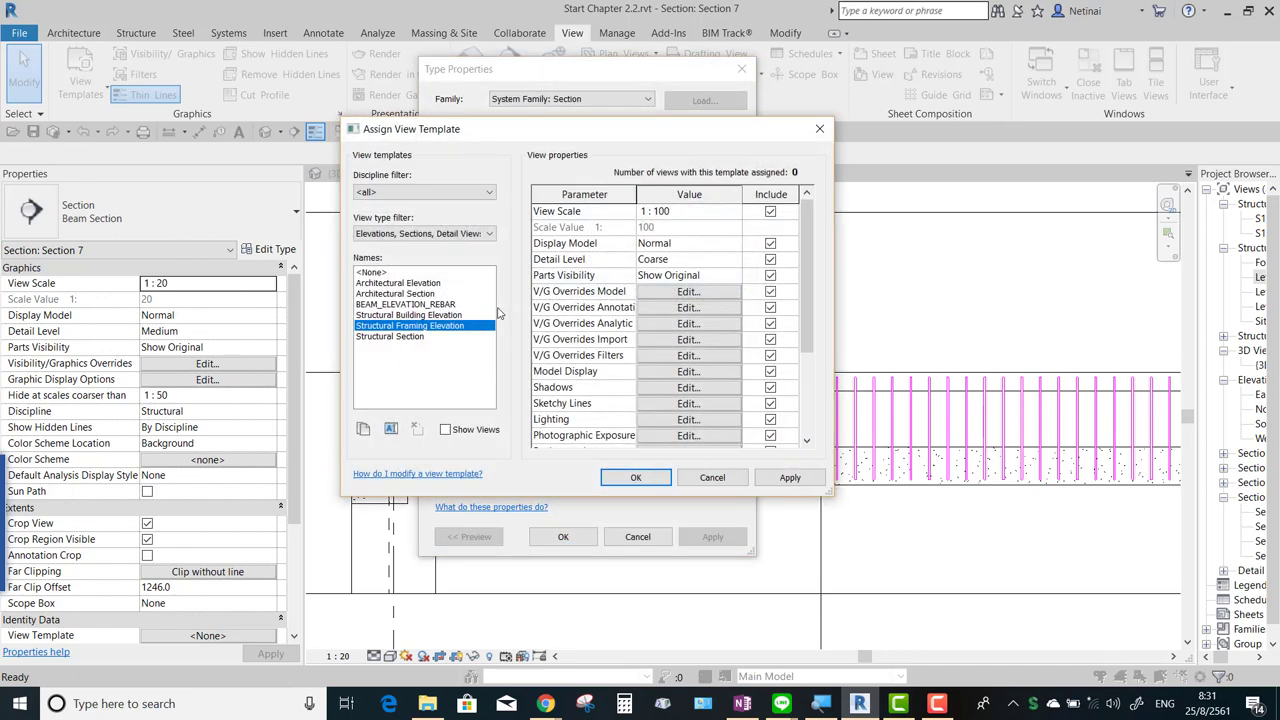
left_click(400, 304)
left_click(640, 478)
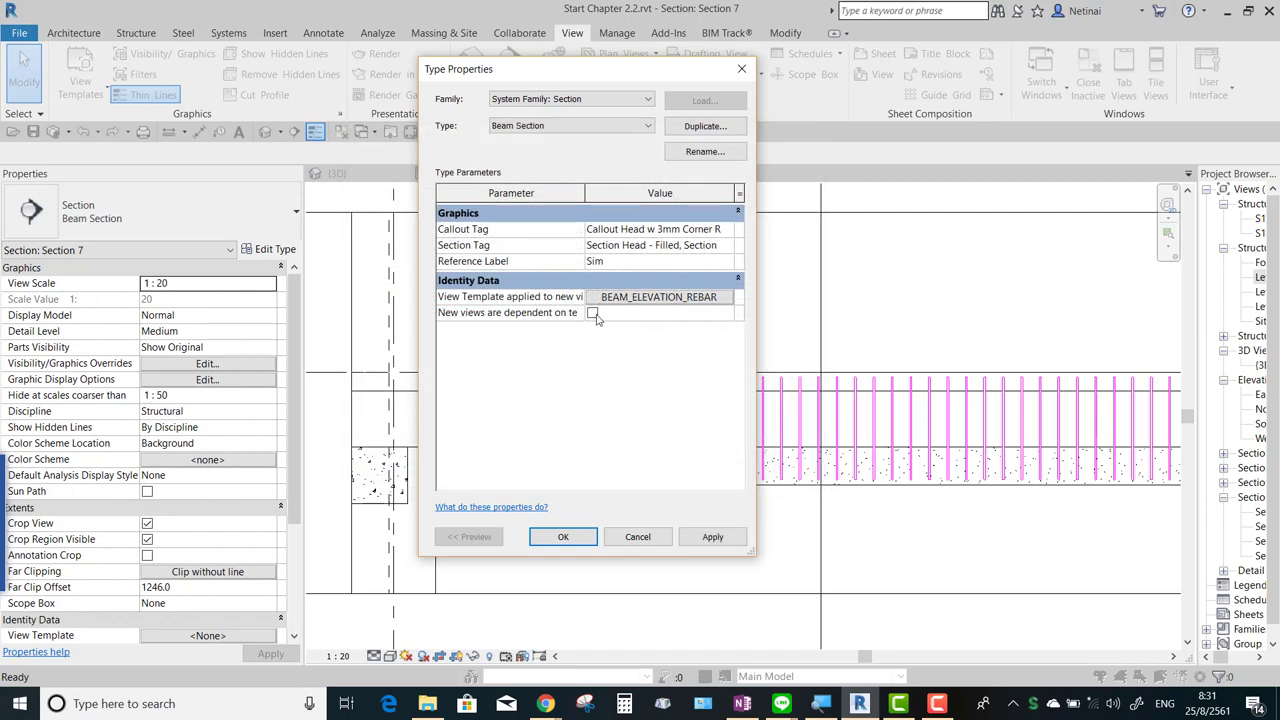
left_click(592, 313)
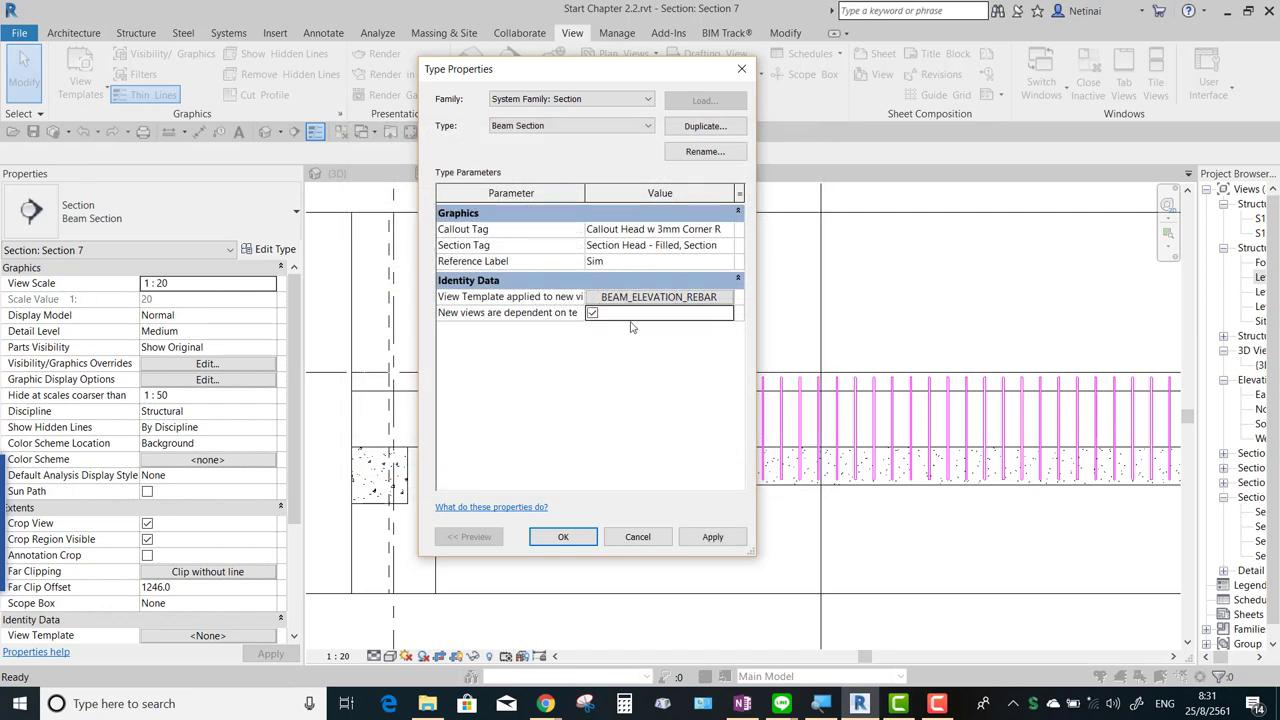
left_click(563, 536)
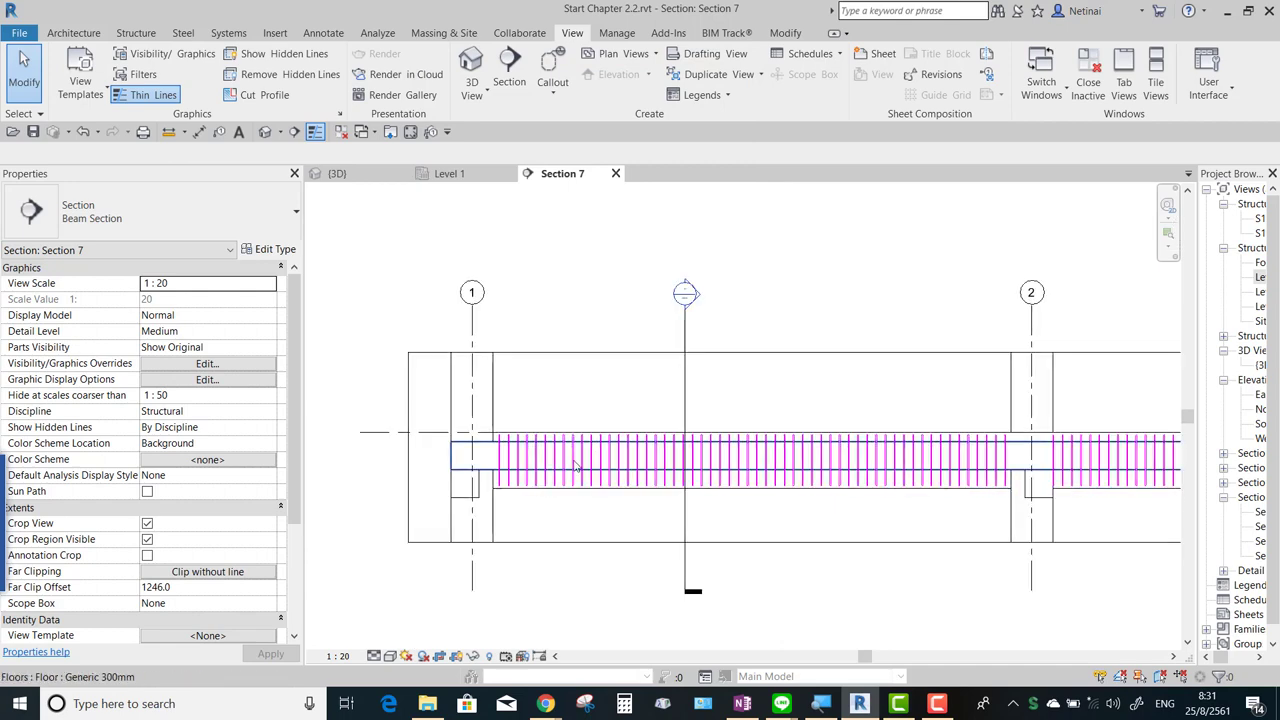
Open the Level 1 structural plan and review the Beam Section type settings without changes.
scroll(885, 310, "down", 2)
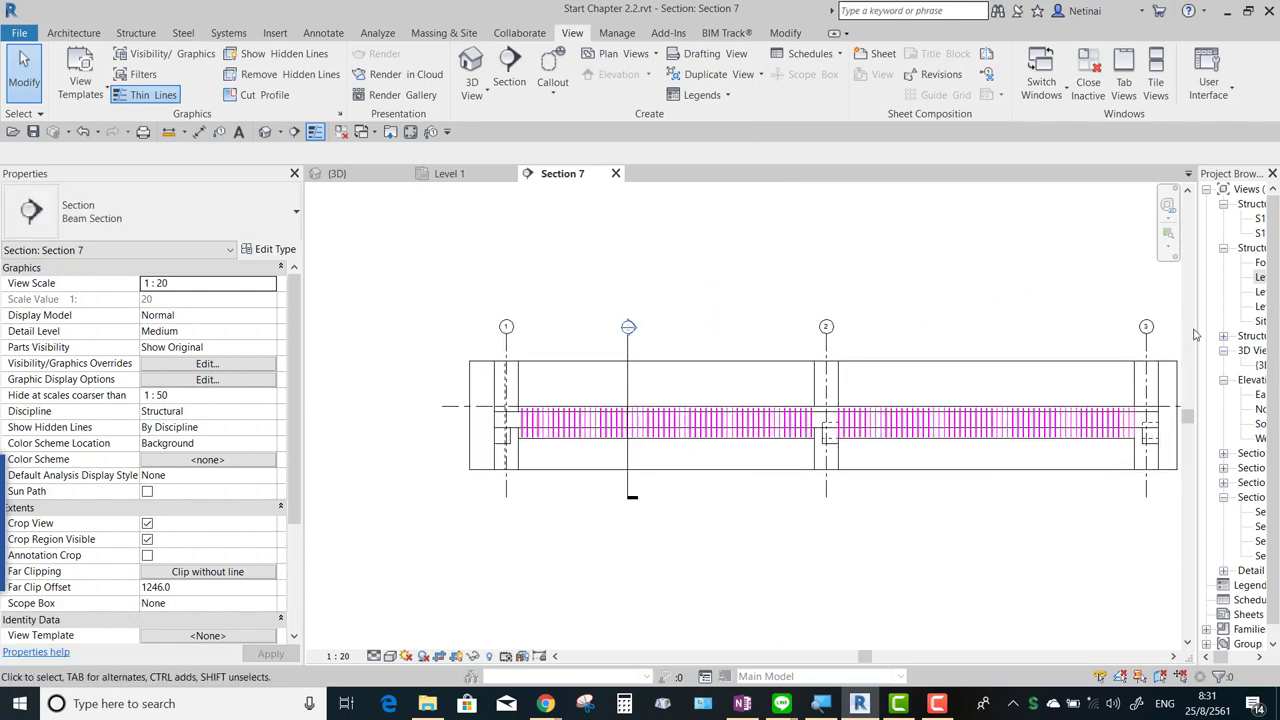
left_click_drag(1196, 319, 1080, 320)
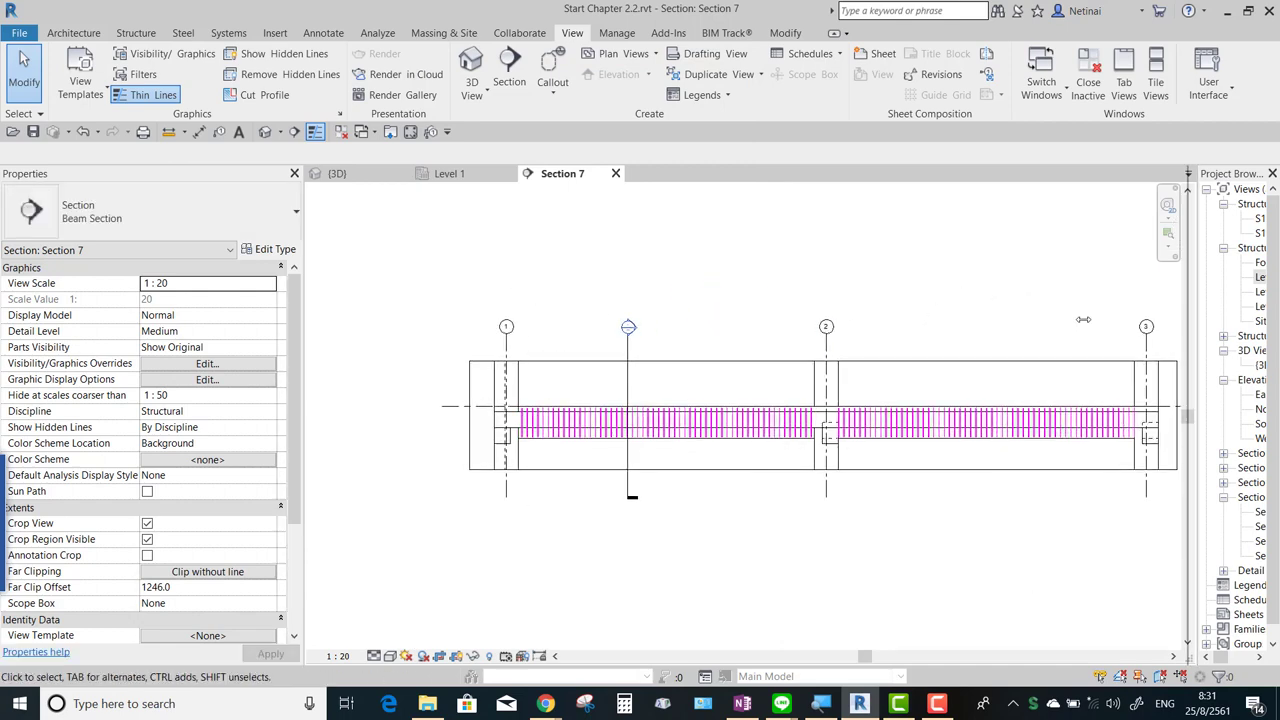
double_click(1156, 277)
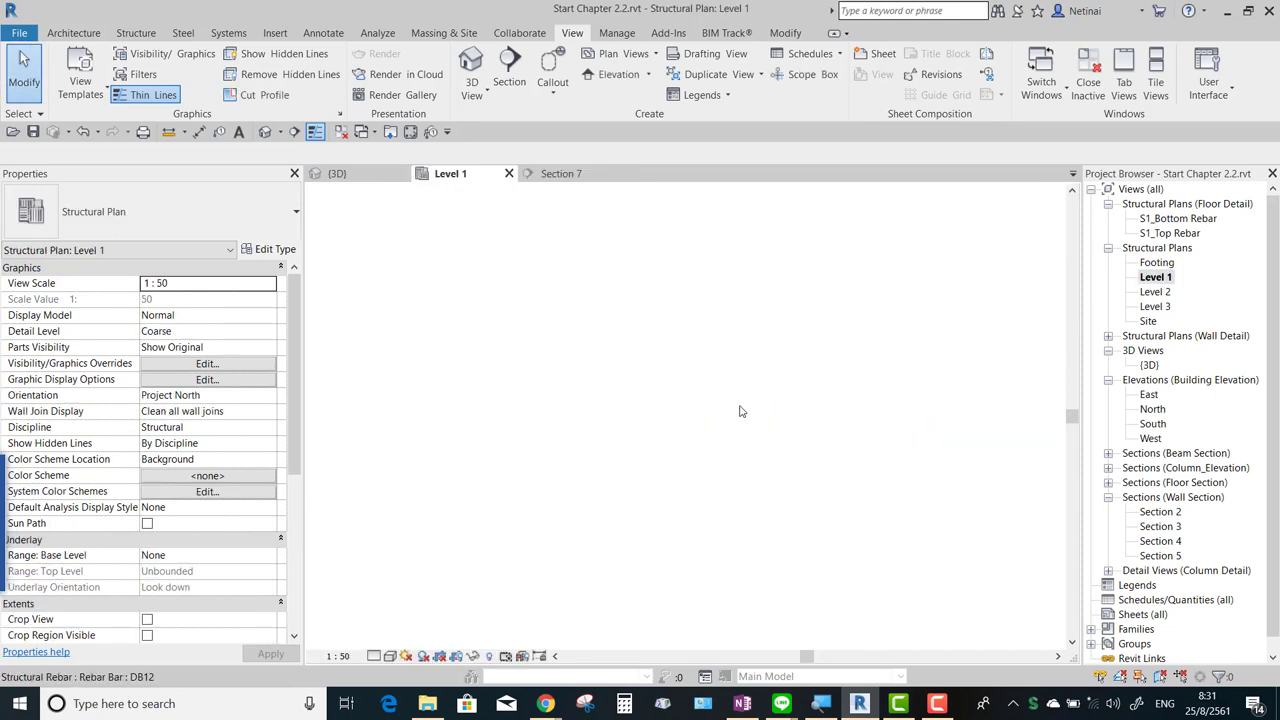
left_click(294, 132)
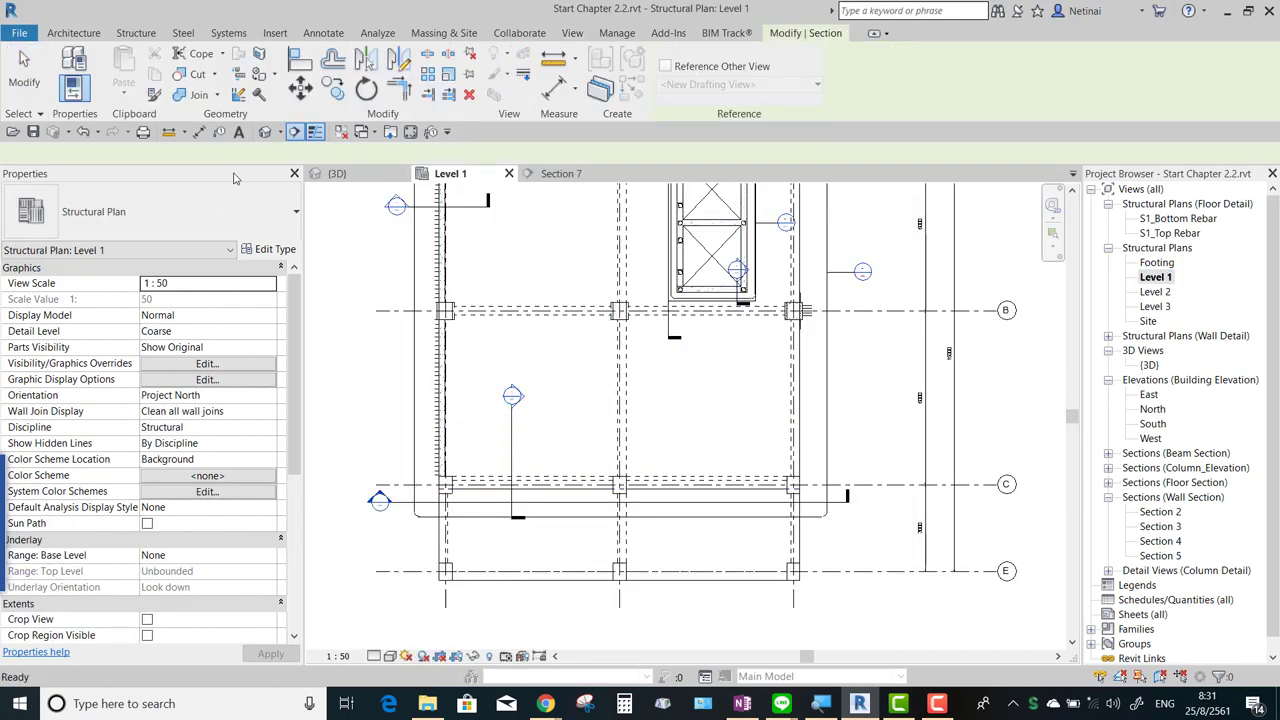
left_click(270, 249)
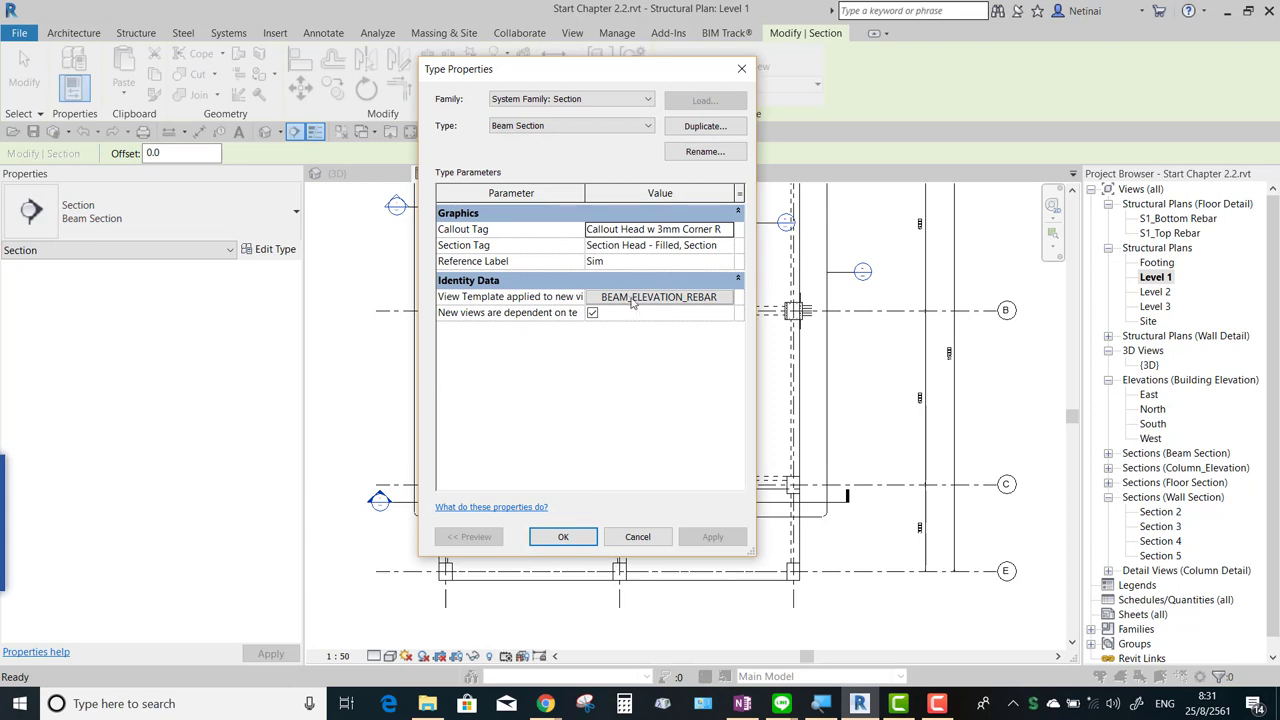
left_click(742, 68)
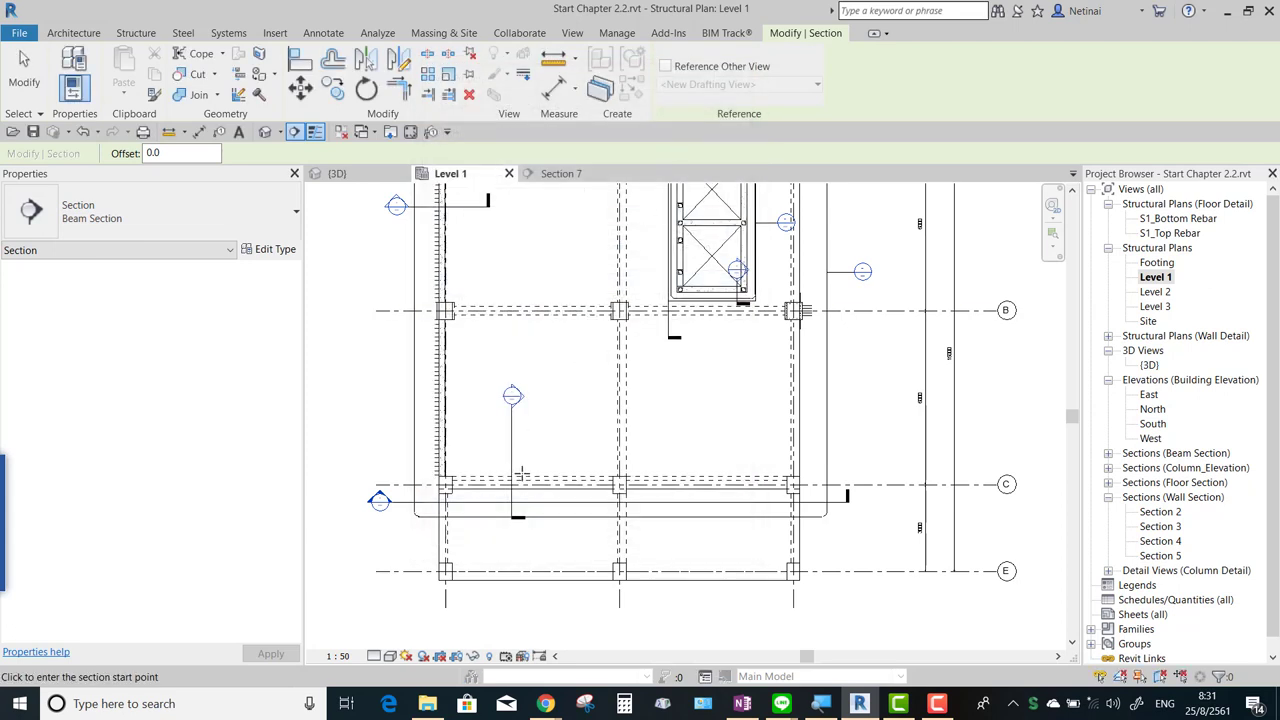
Draw a section across the beam, narrow its crop width, and open it as Section 8.
scroll(549, 489, "up", 2)
scroll(549, 489, "up", 1)
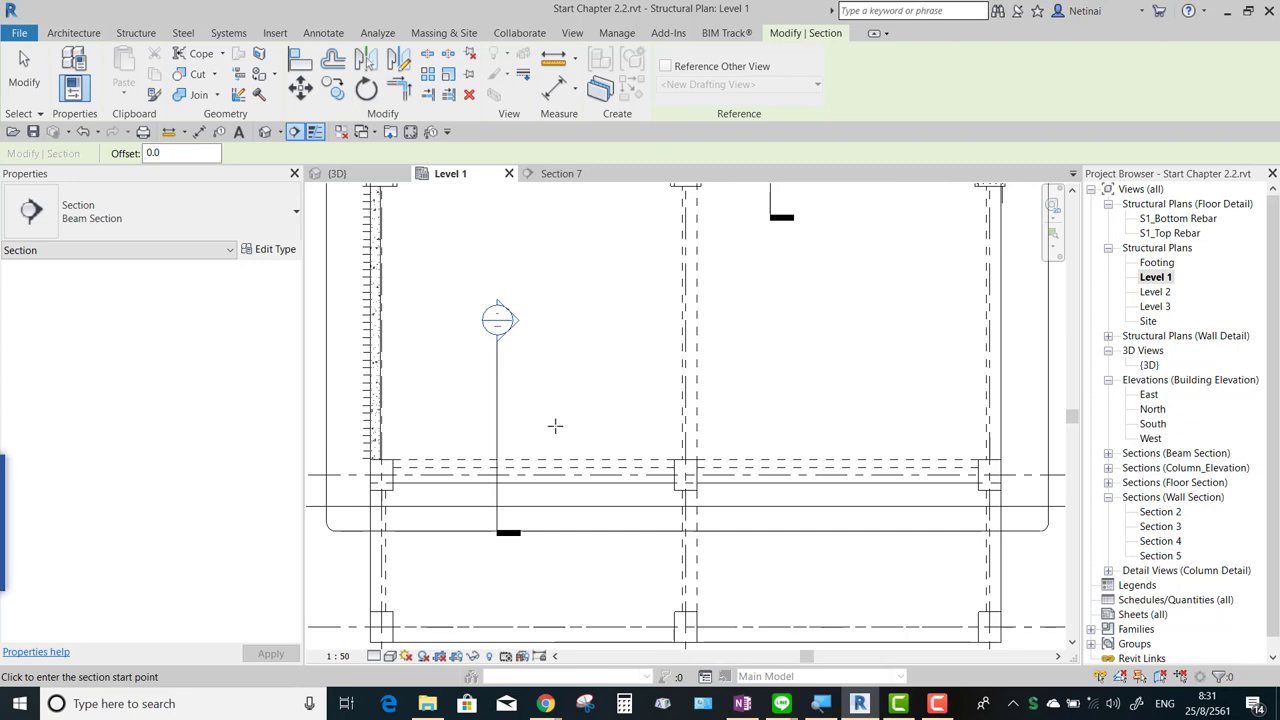
left_click(555, 426)
left_click(557, 508)
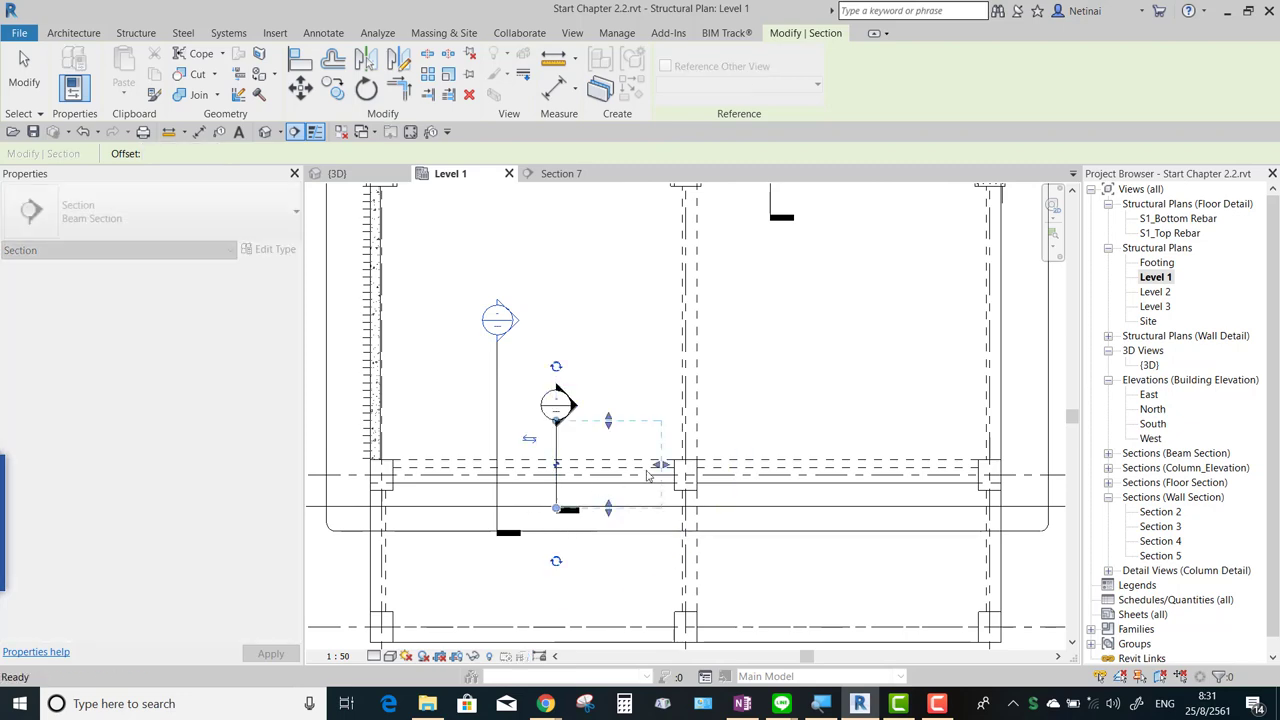
key("Escape")
left_click_drag(660, 465, 600, 465)
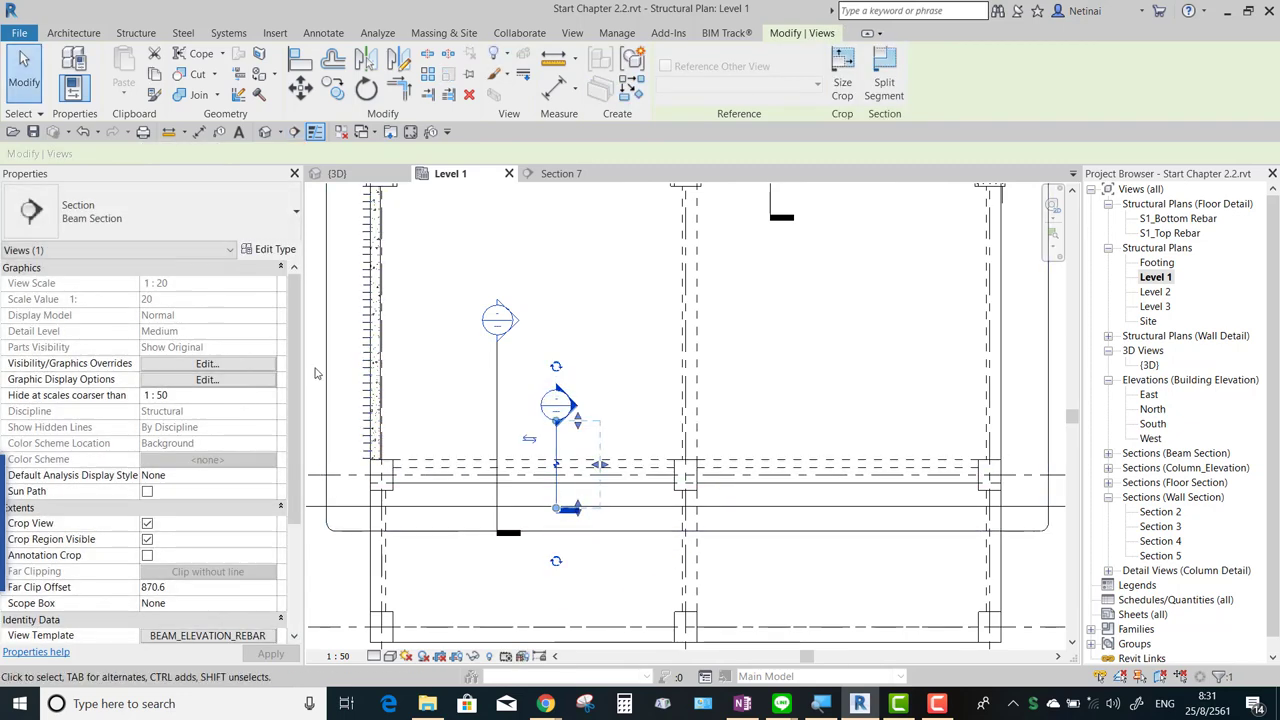
left_click(314, 373)
double_click(572, 414)
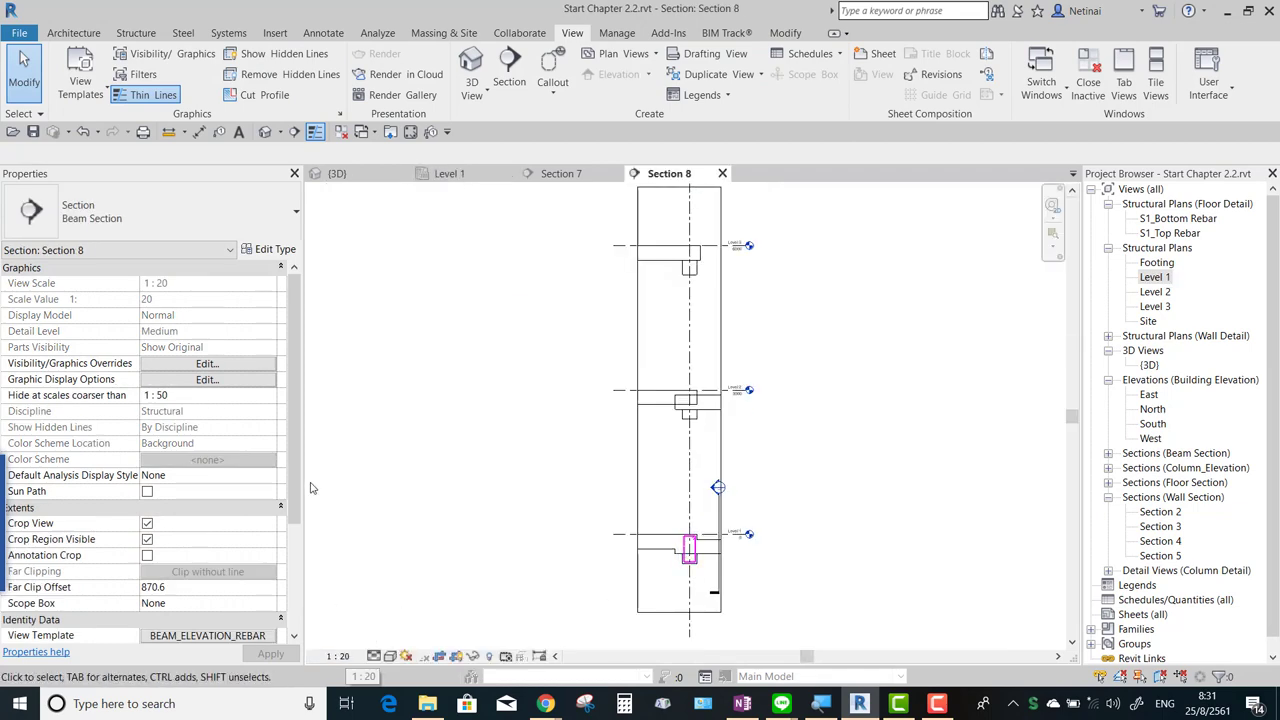
Zoom into Section 8 to inspect the magenta stirrup cross-section.
scroll(210, 480, "down", 5)
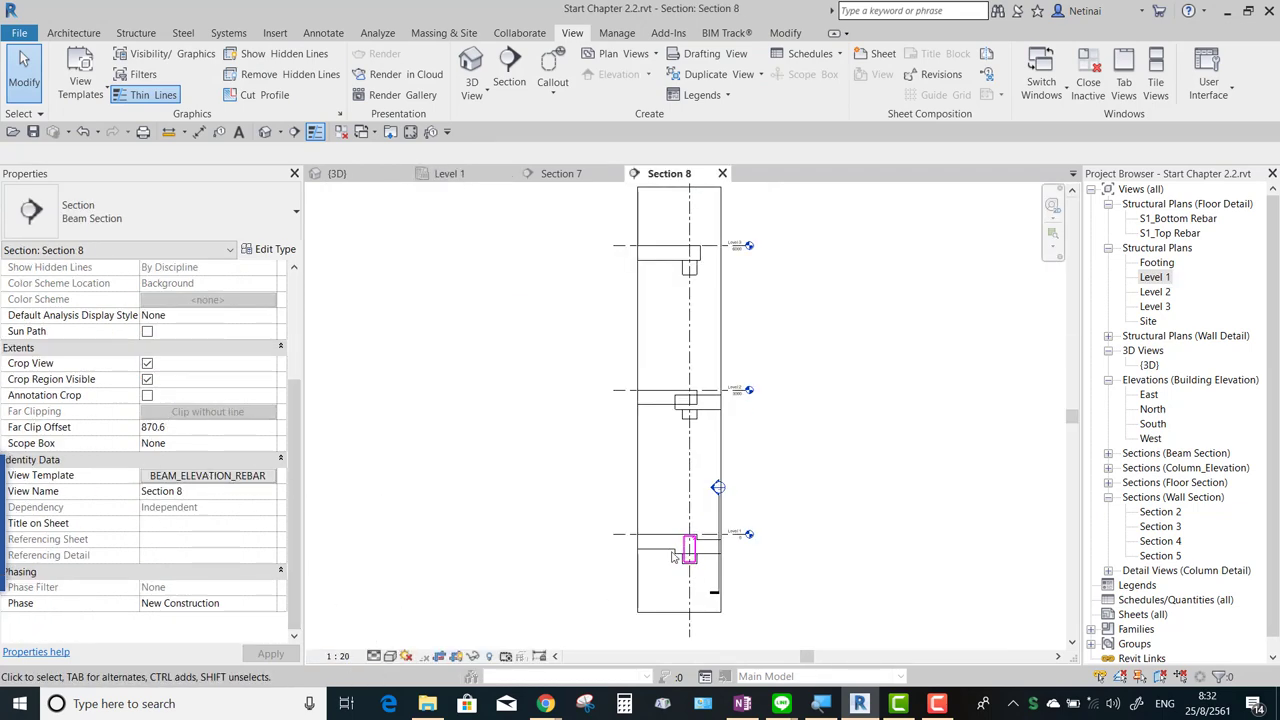
scroll(673, 557, "up", 2)
scroll(673, 557, "up", 4)
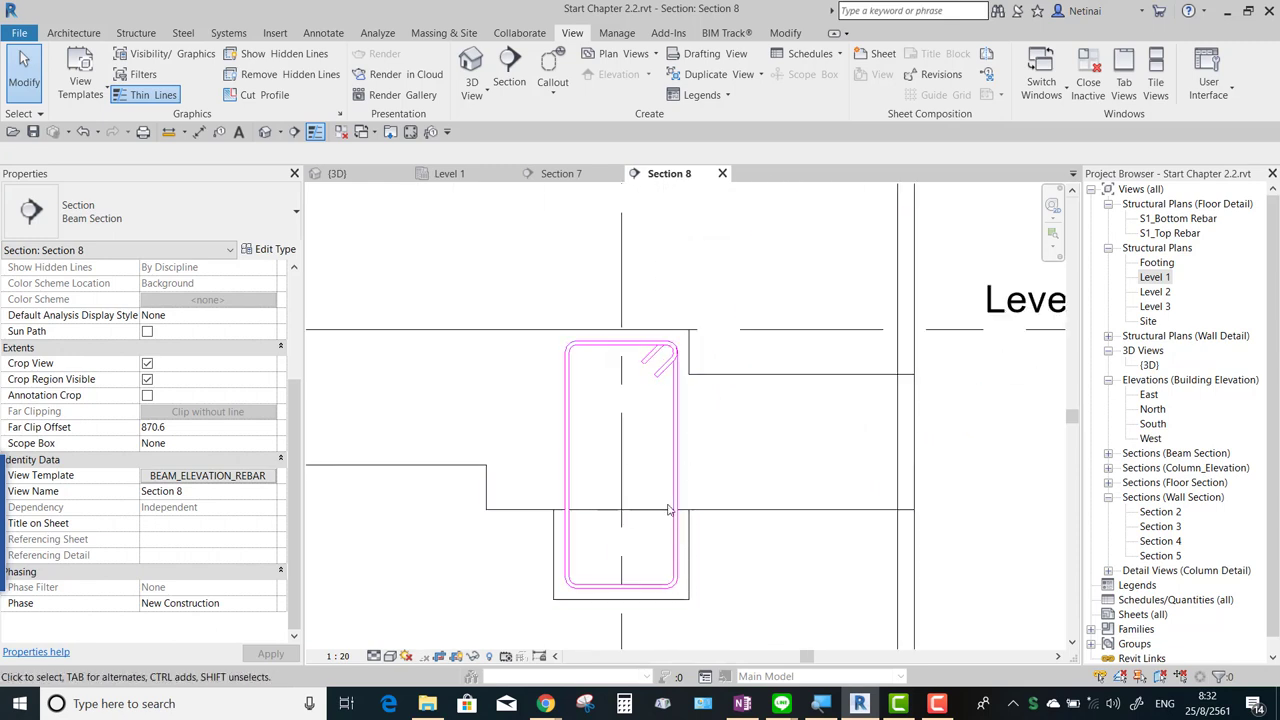
Go back through Section 7 to the Level 1 plan and zoom to both section markers.
left_click(570, 178)
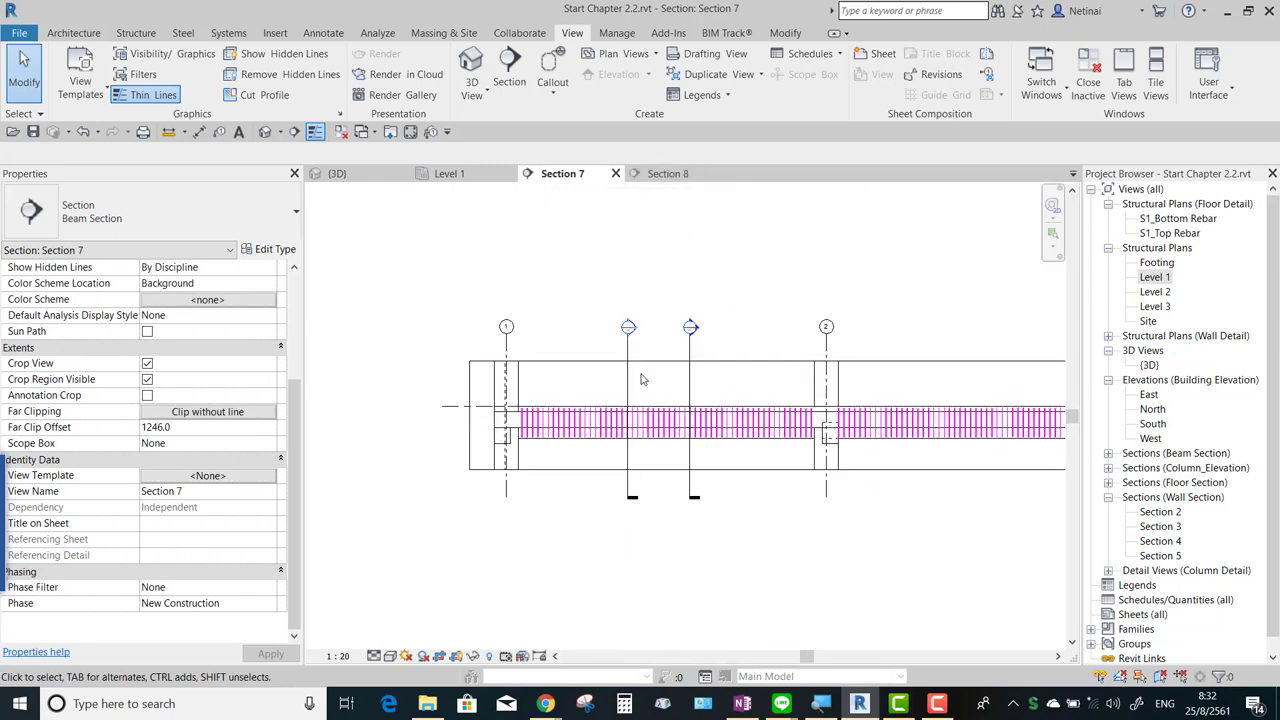
left_click(455, 180)
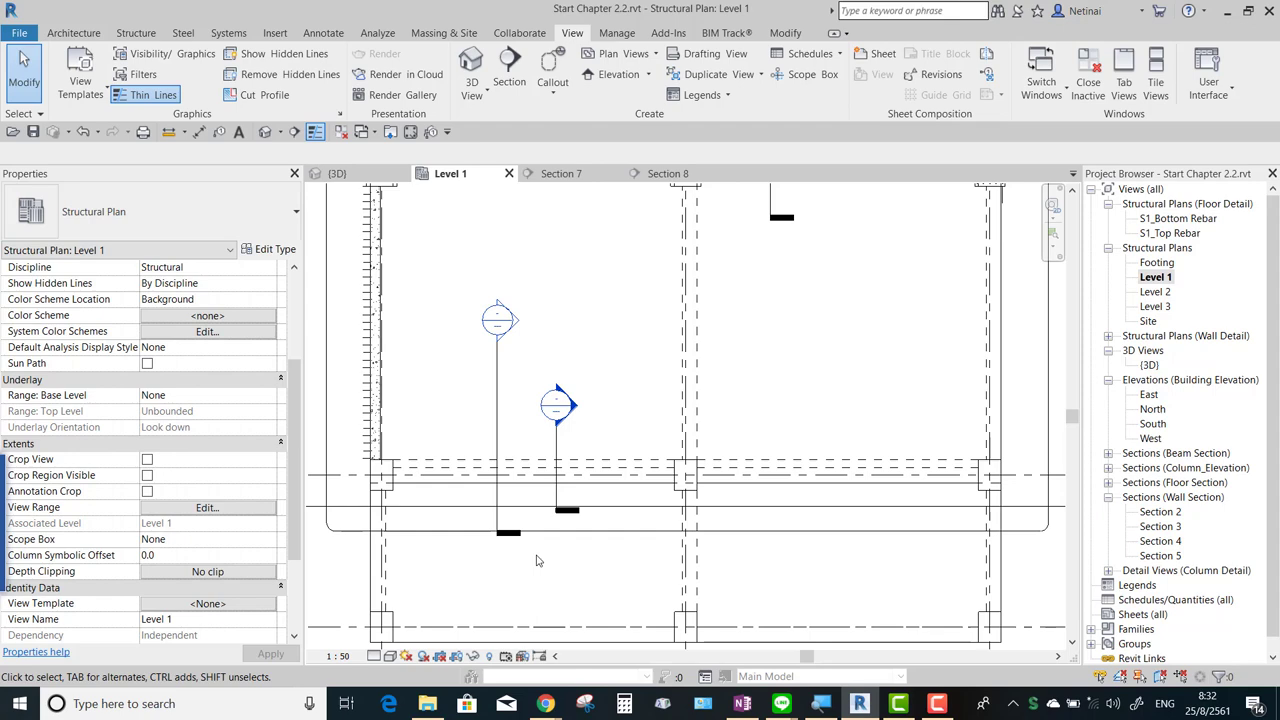
scroll(641, 497, "down", 2)
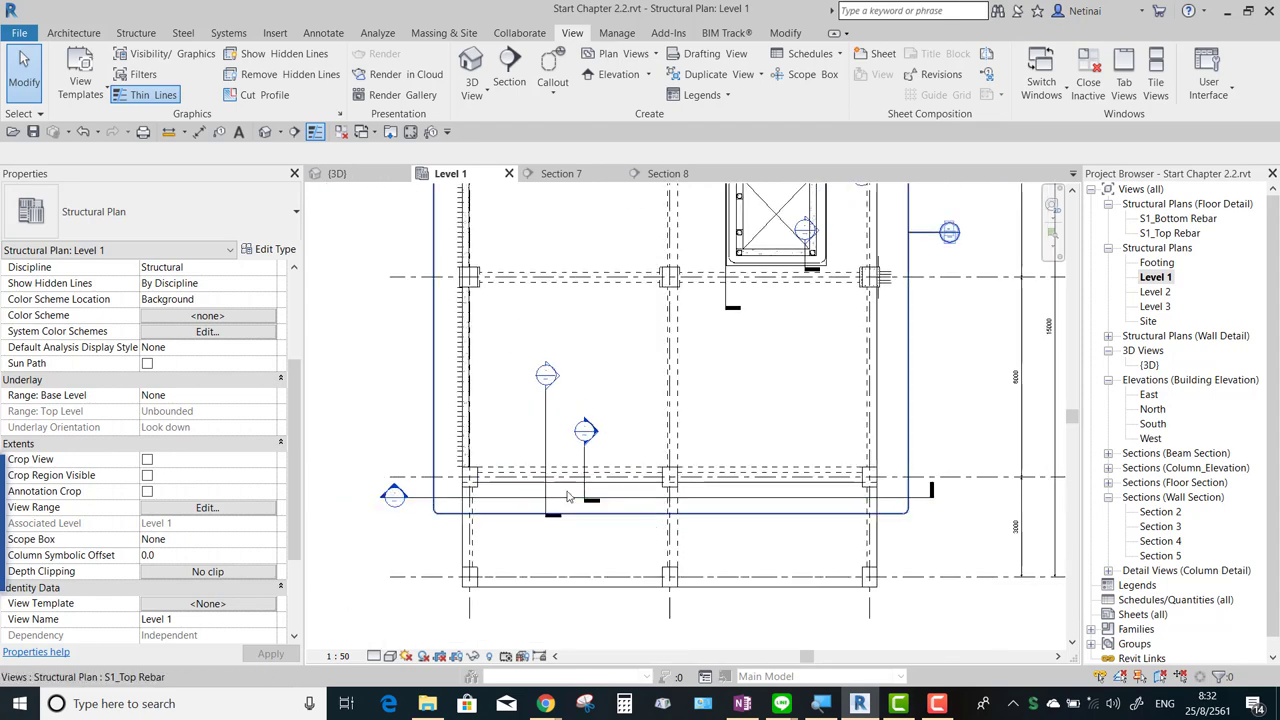
scroll(575, 520, "up", 1)
scroll(598, 556, "up", 1)
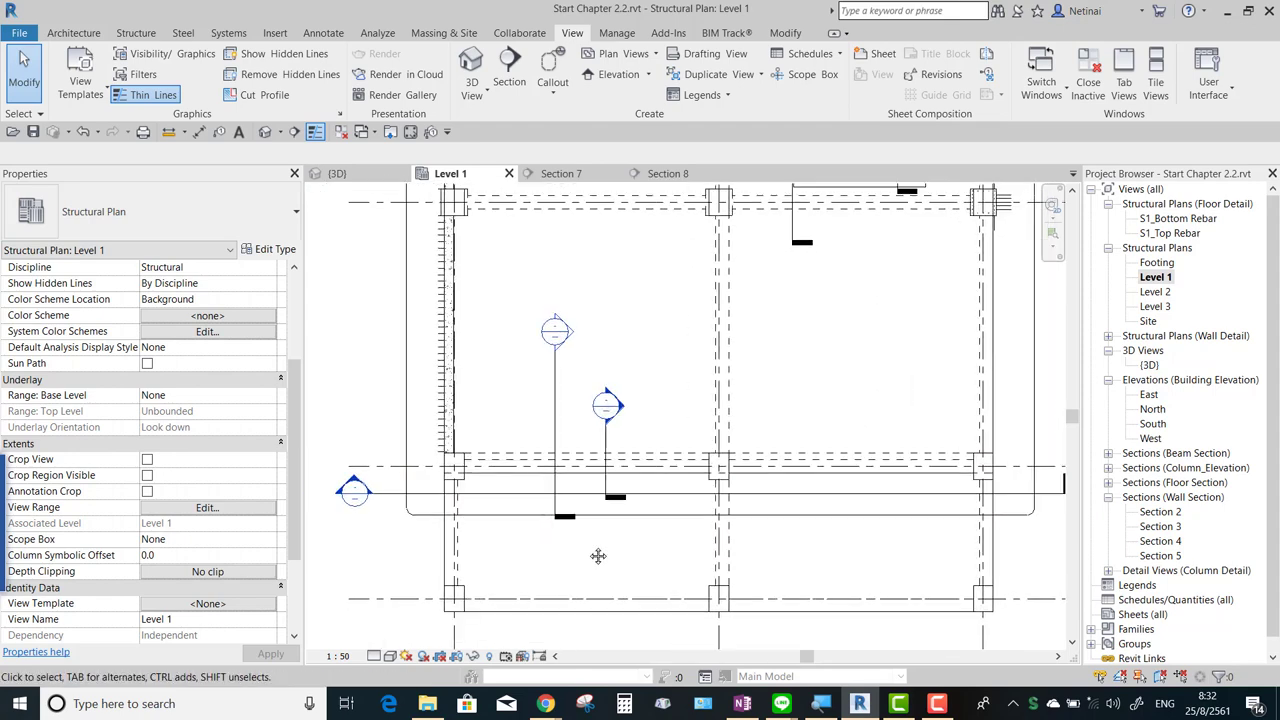